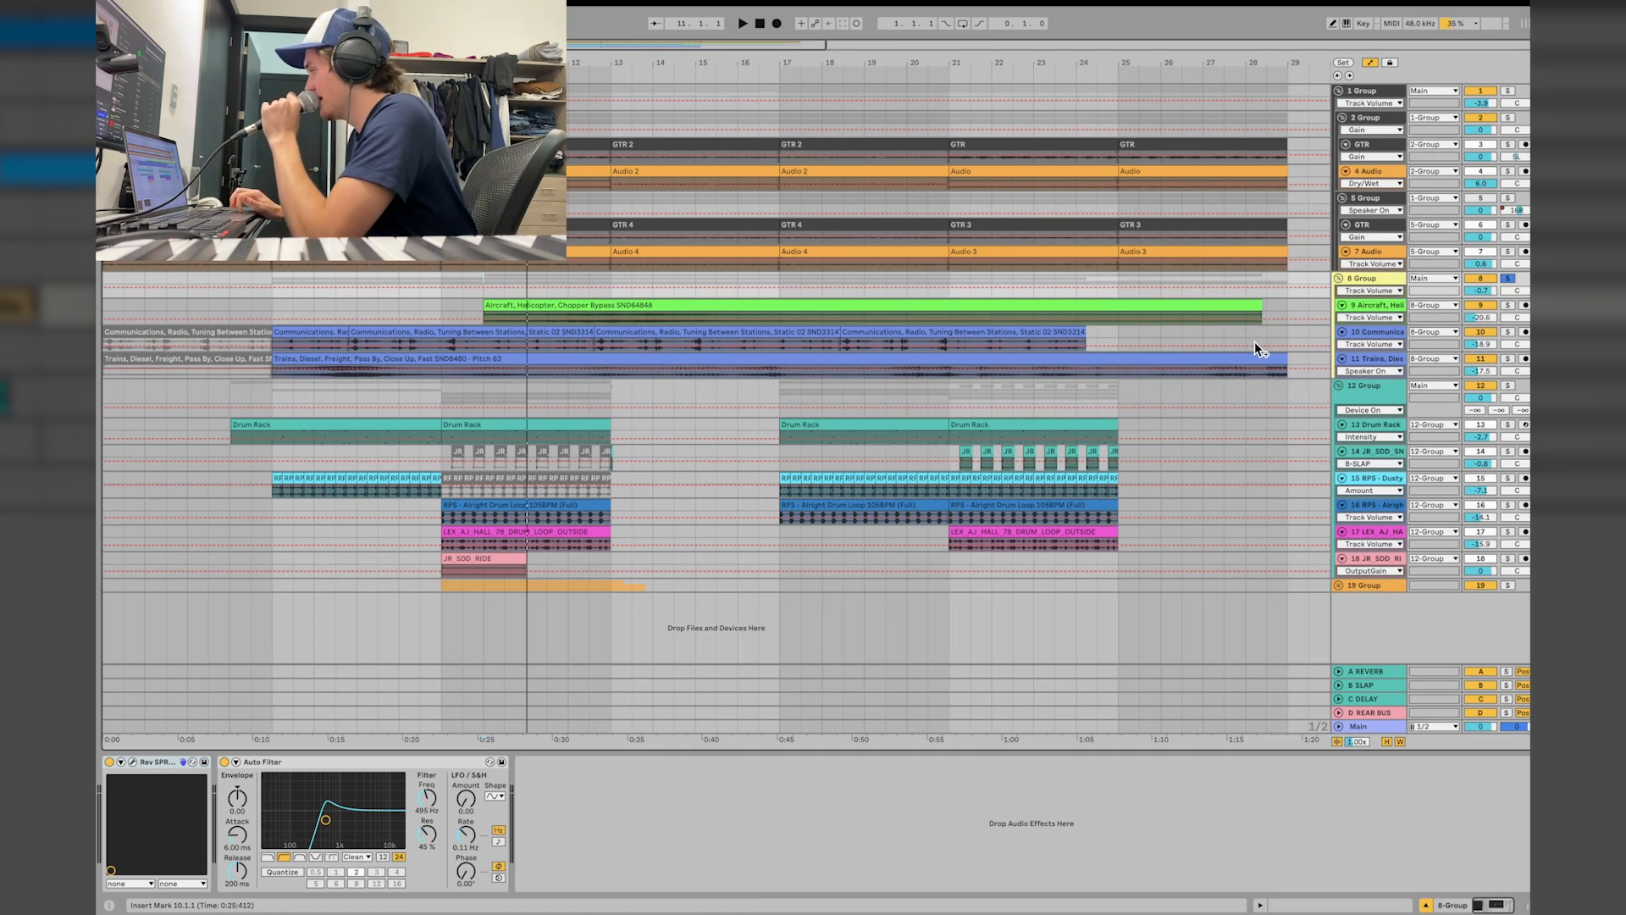
Review the effect devices on the aircraft, radio communications and train tracks inside 8 Group
left_click(1380, 306)
left_click(1381, 333)
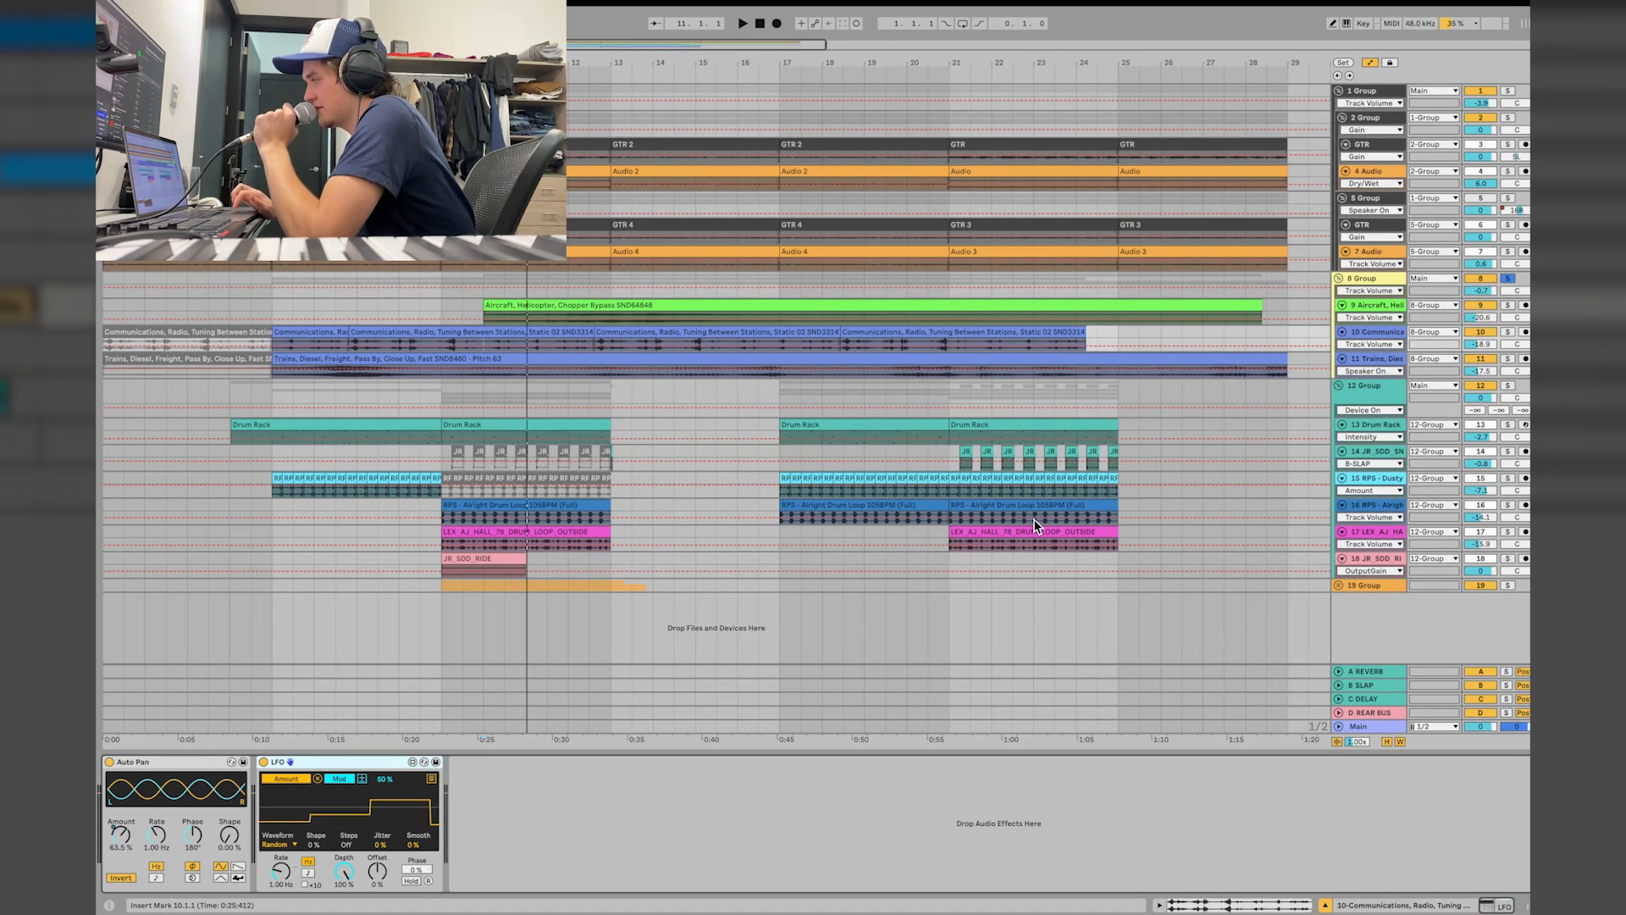
left_click(1376, 359)
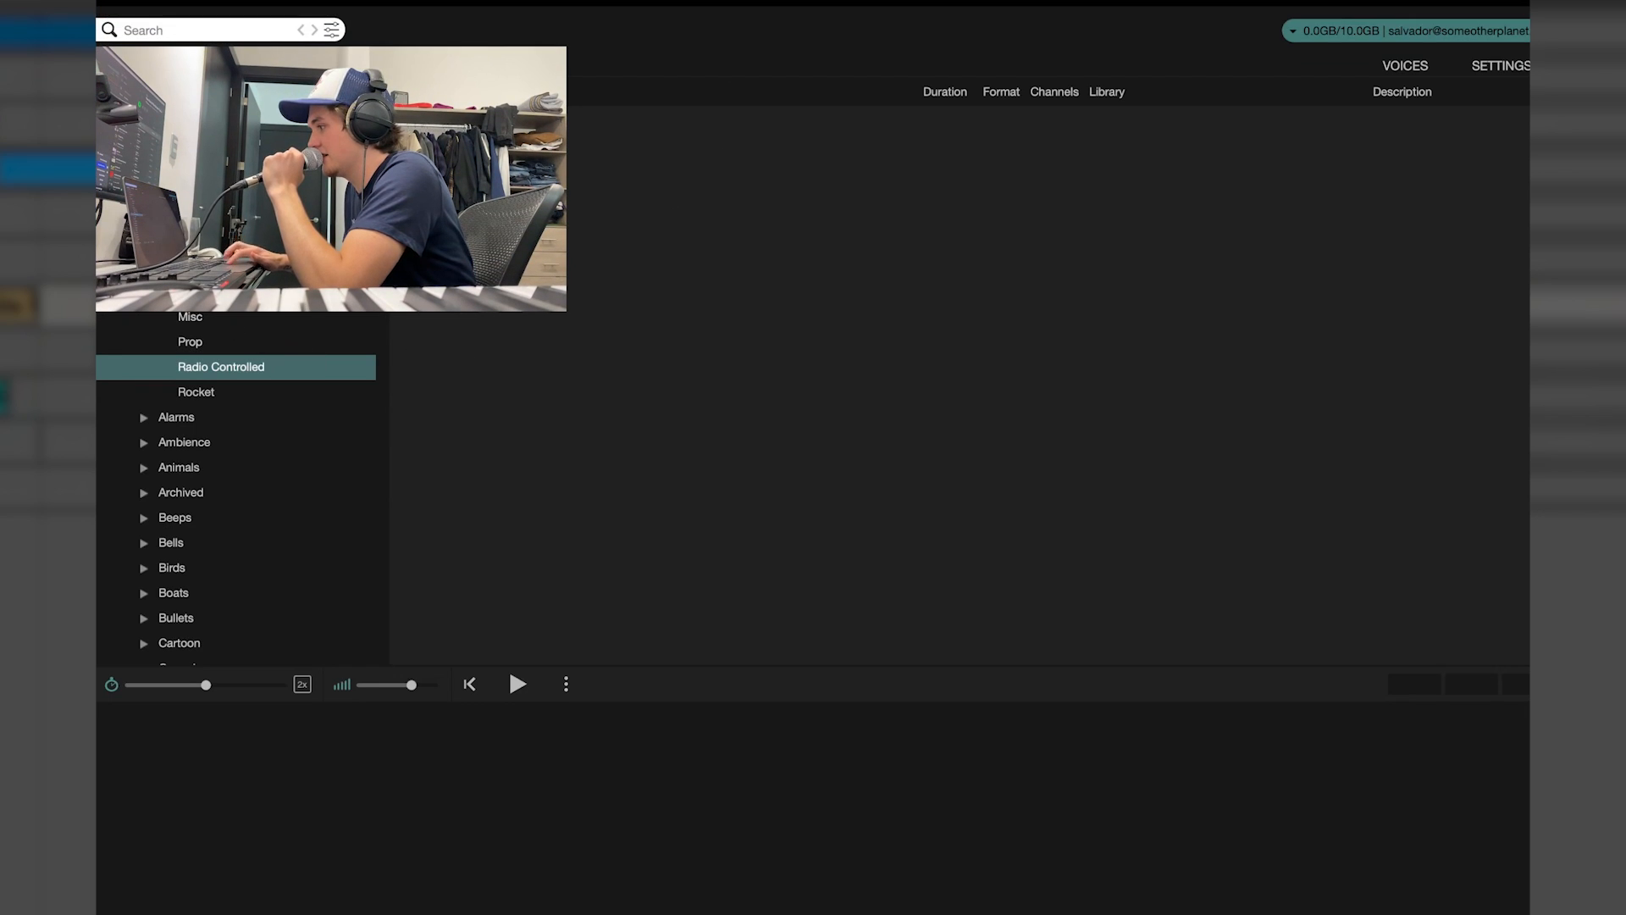
Switch to Soundly, audition "Aircraft, Jet, Airplane, Distant, Flying Overhead" and select a section of its waveform
left_click(506, 351)
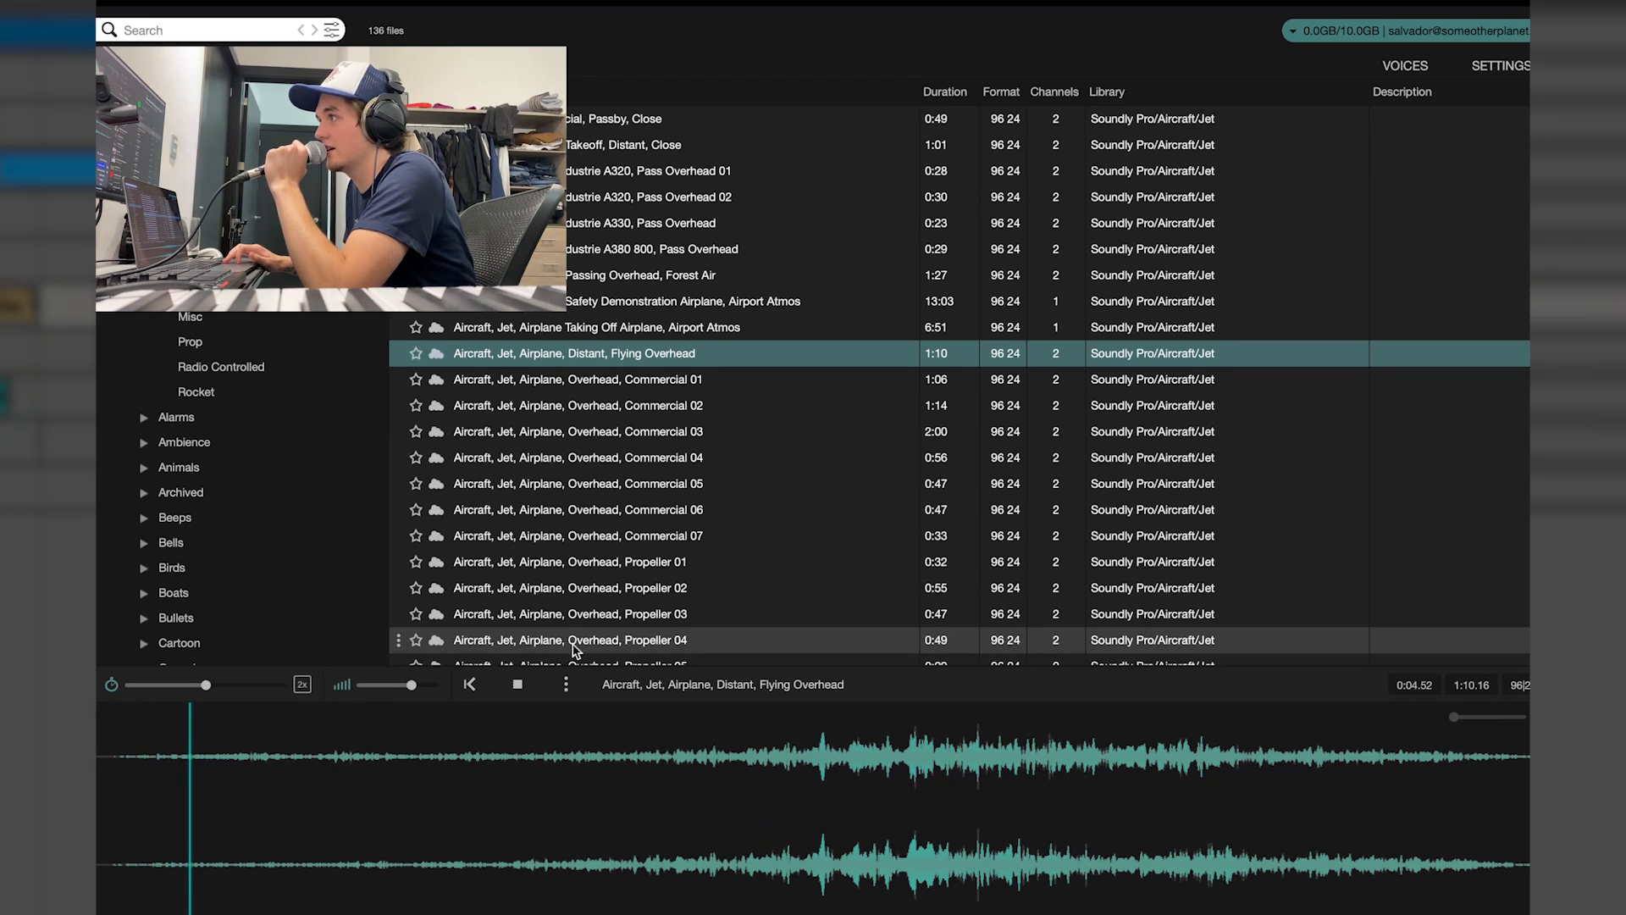
key("space")
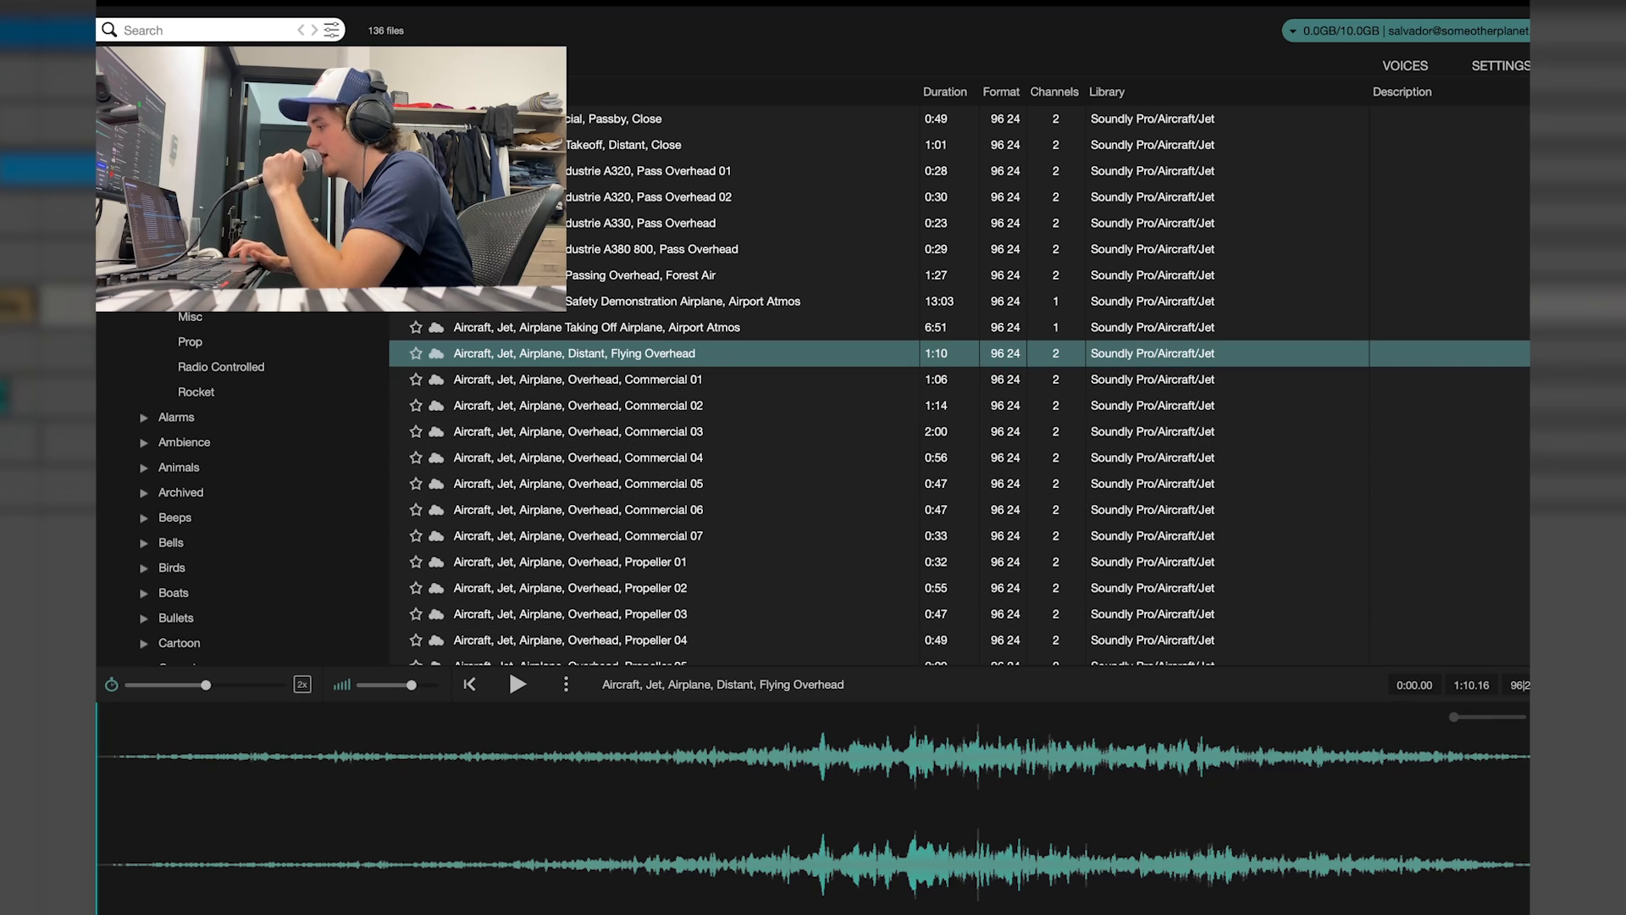
left_click_drag(406, 809, 592, 806)
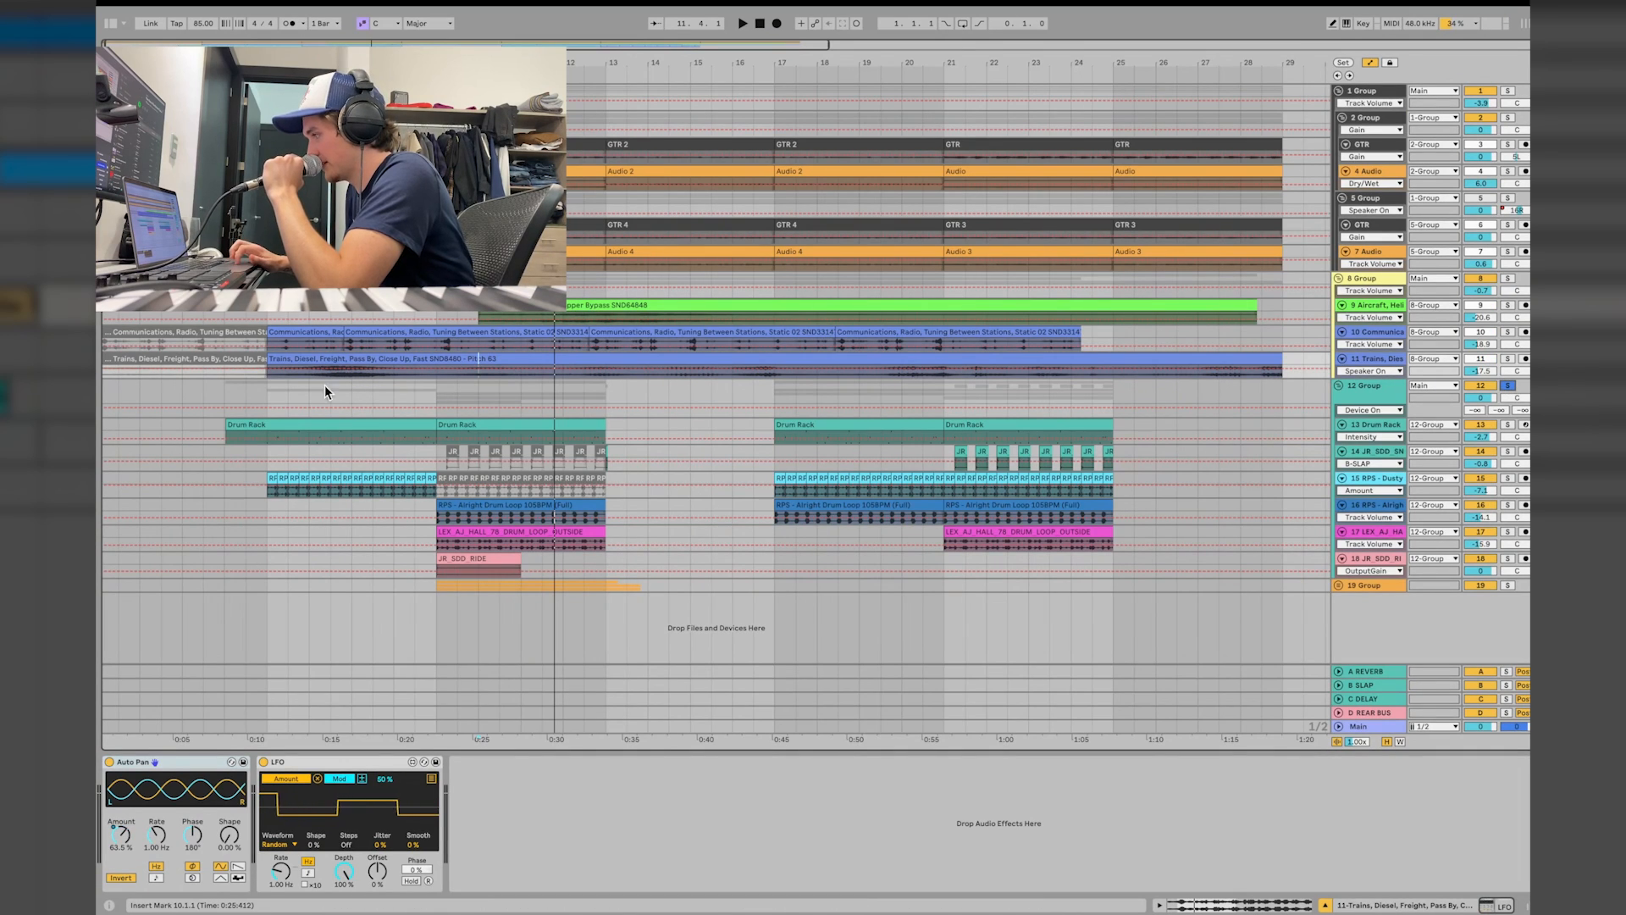
Switch back to Ableton Live, play from bar 4 with the Drum Rack track soloed, and show that track's devices
left_click(222, 395)
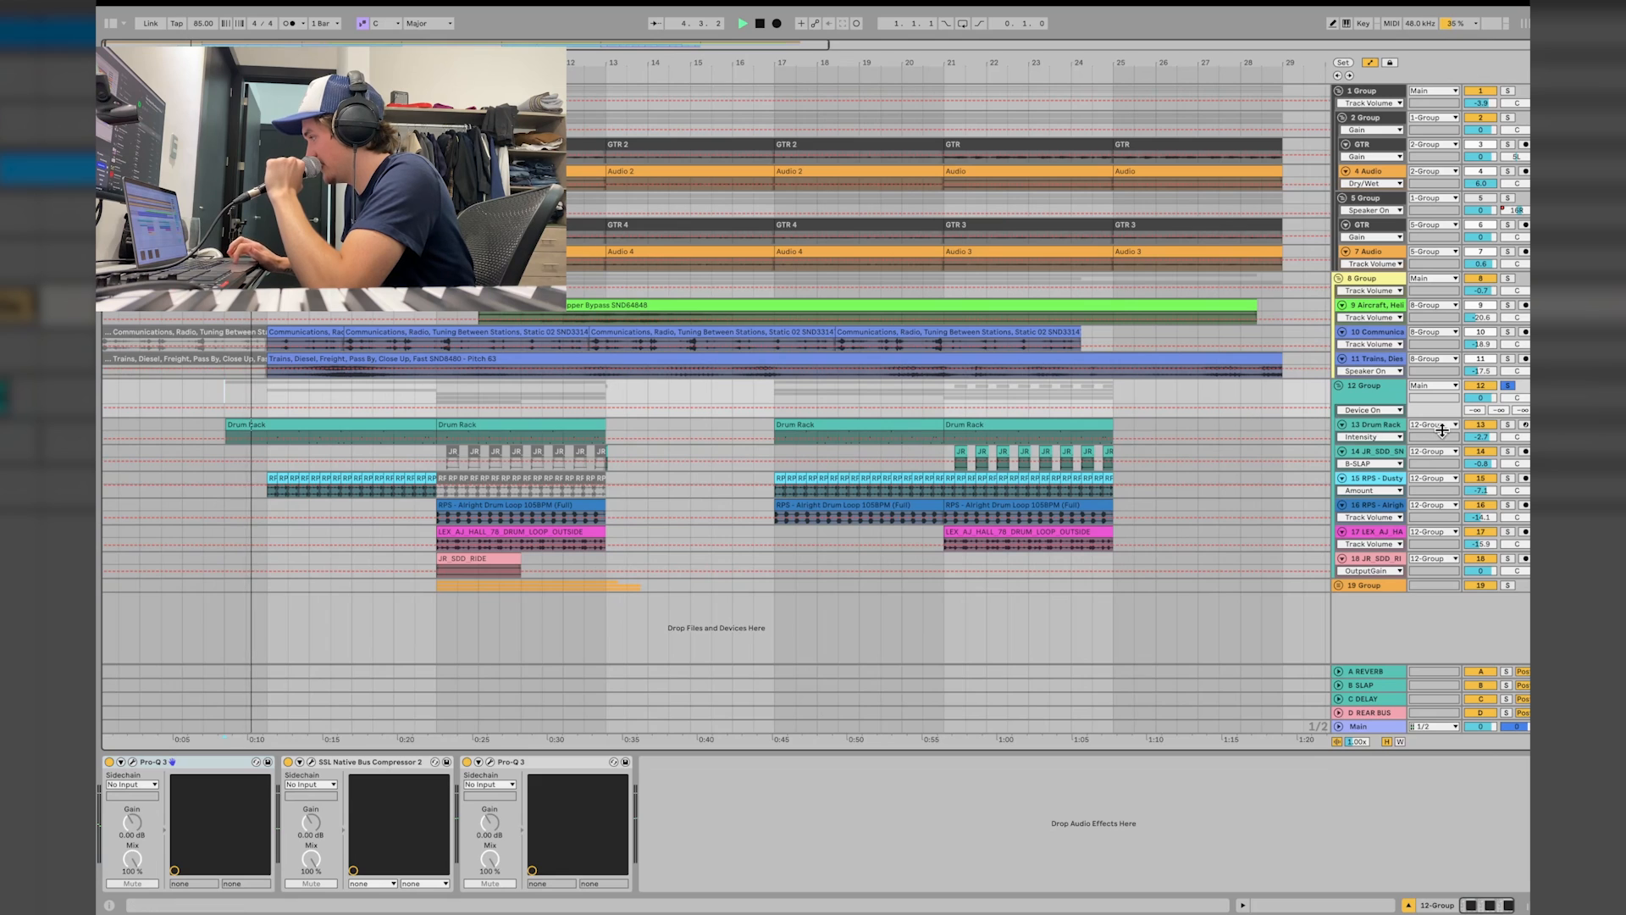
left_click(1507, 424)
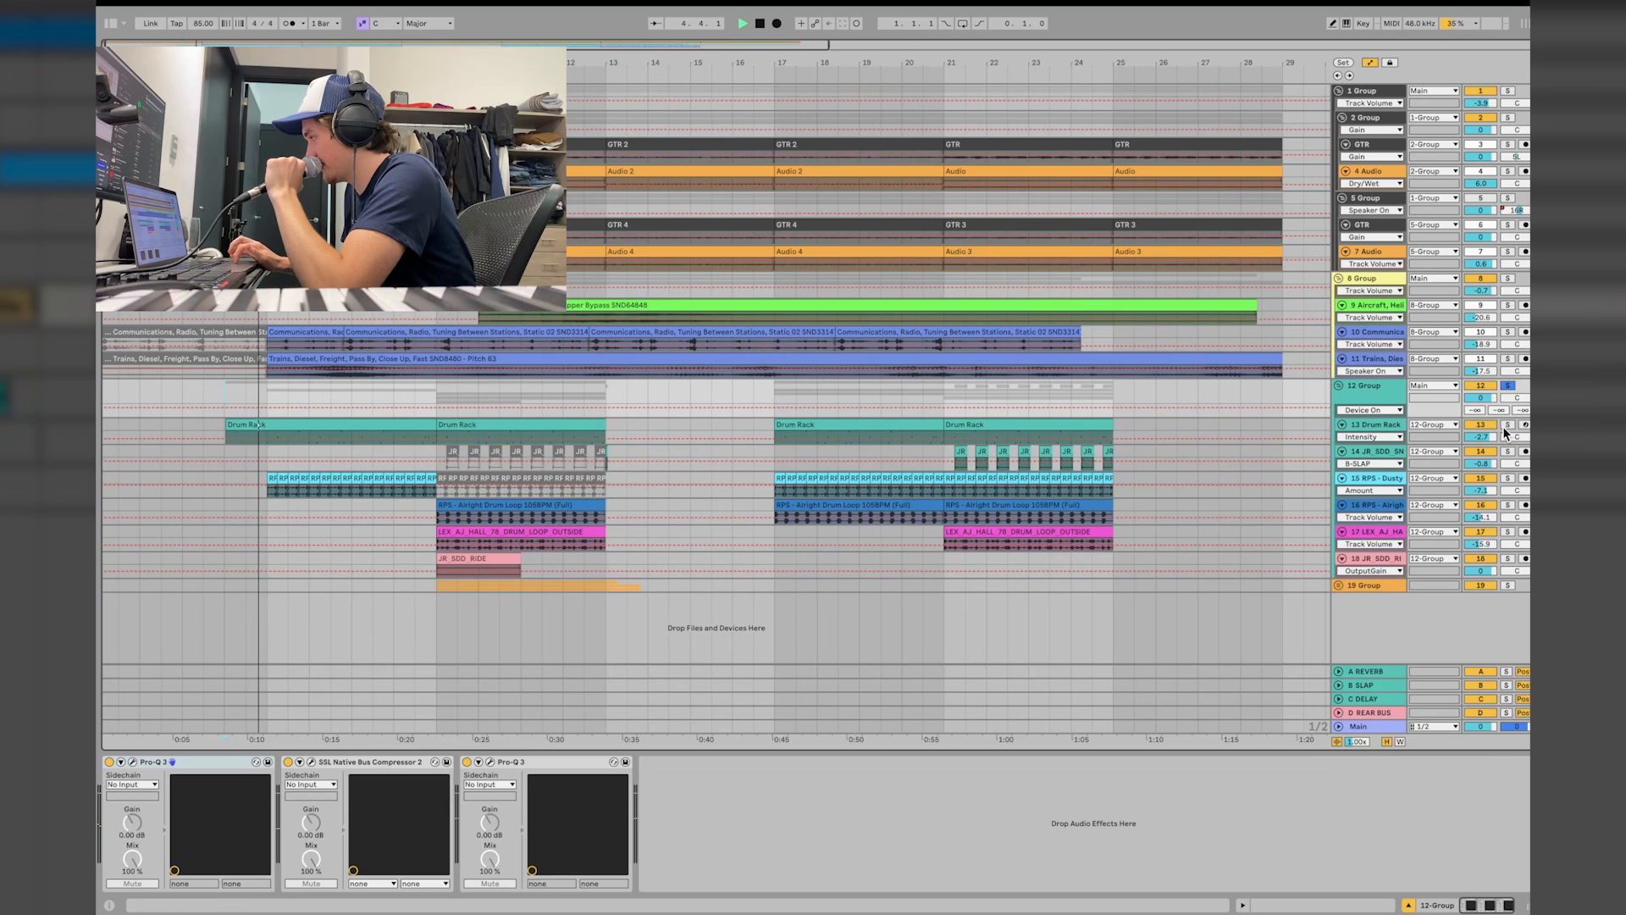
left_click(1370, 425)
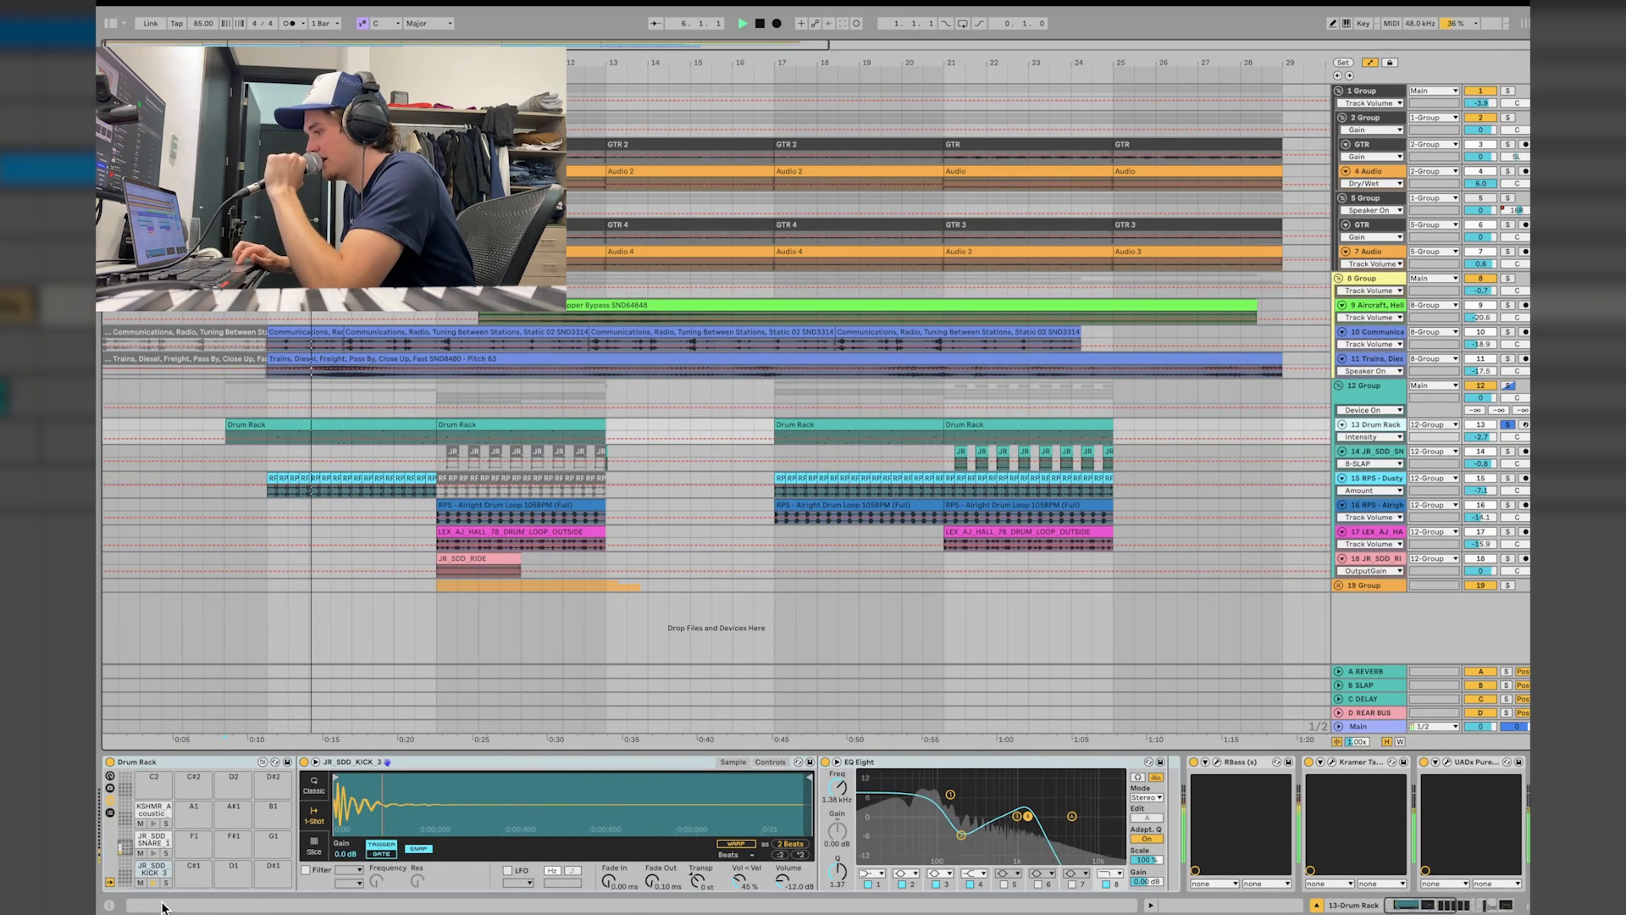
key("space")
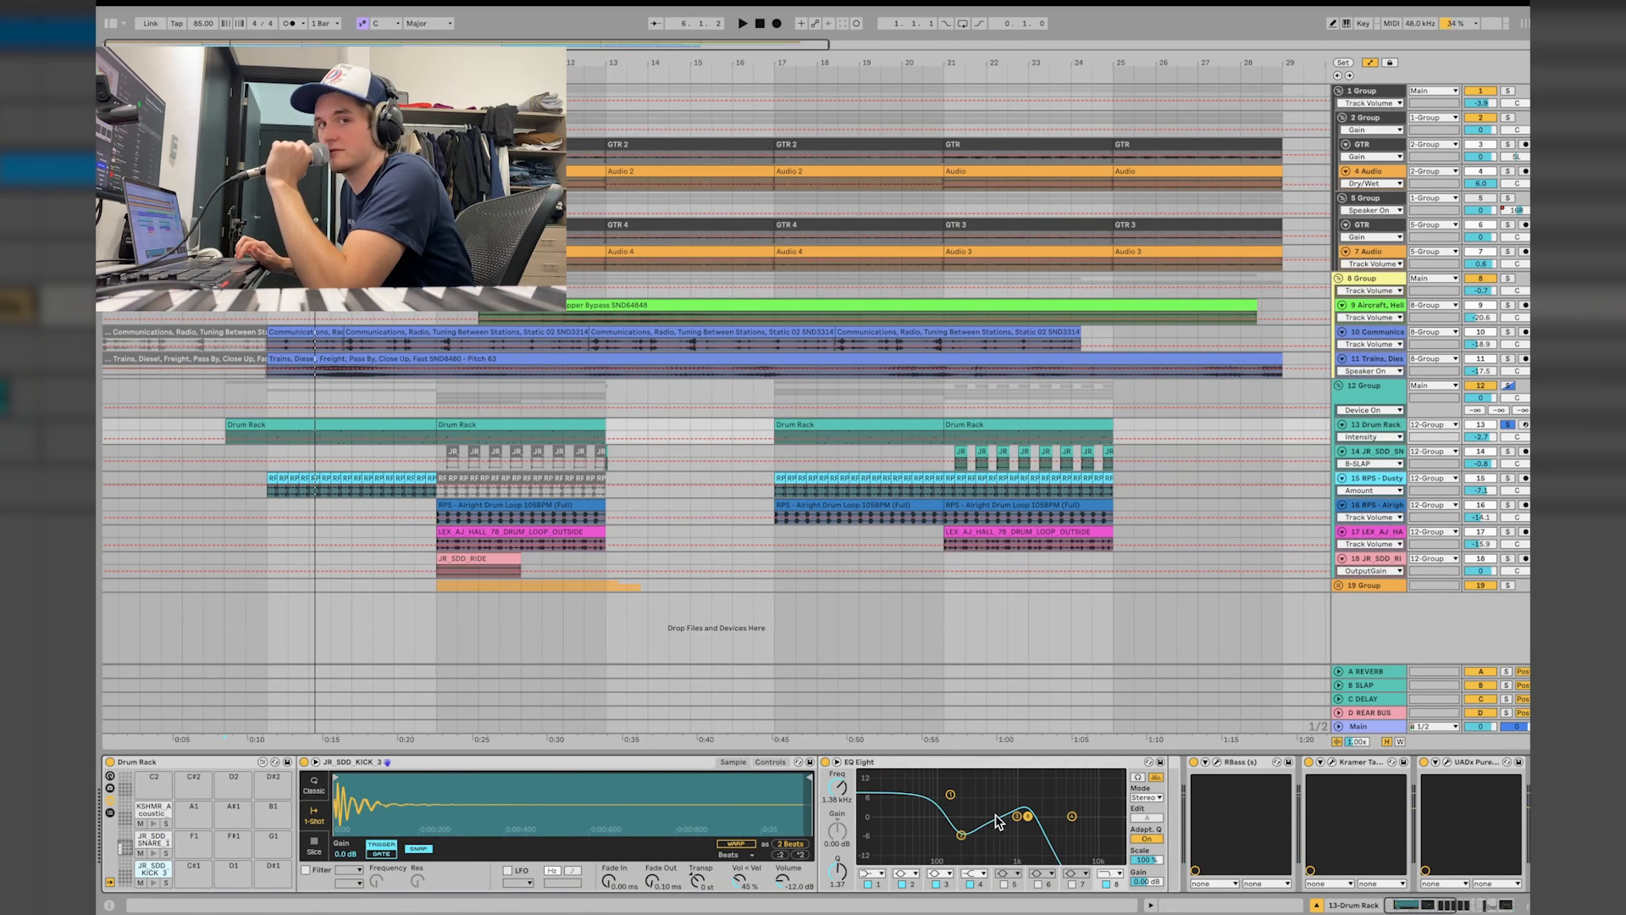
Open the Kramer Tape plug-in on the Drum Rack track and listen to the drums with its window in clear view
scroll(1110, 841, "right", 5)
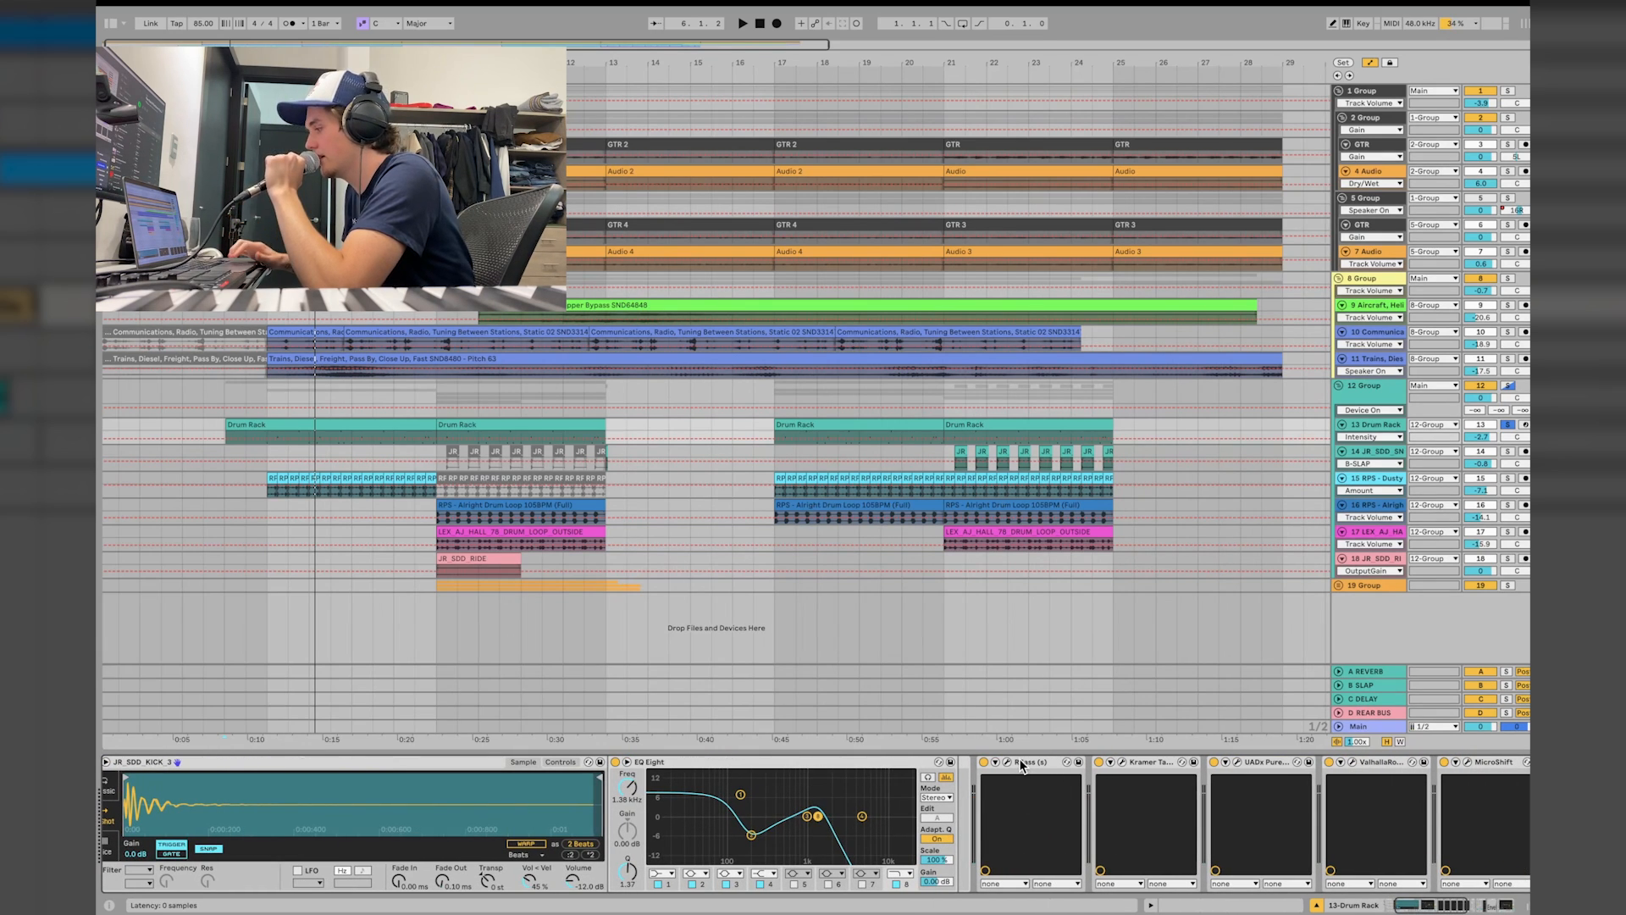
scroll(1022, 765, "right", 4)
left_click(953, 762)
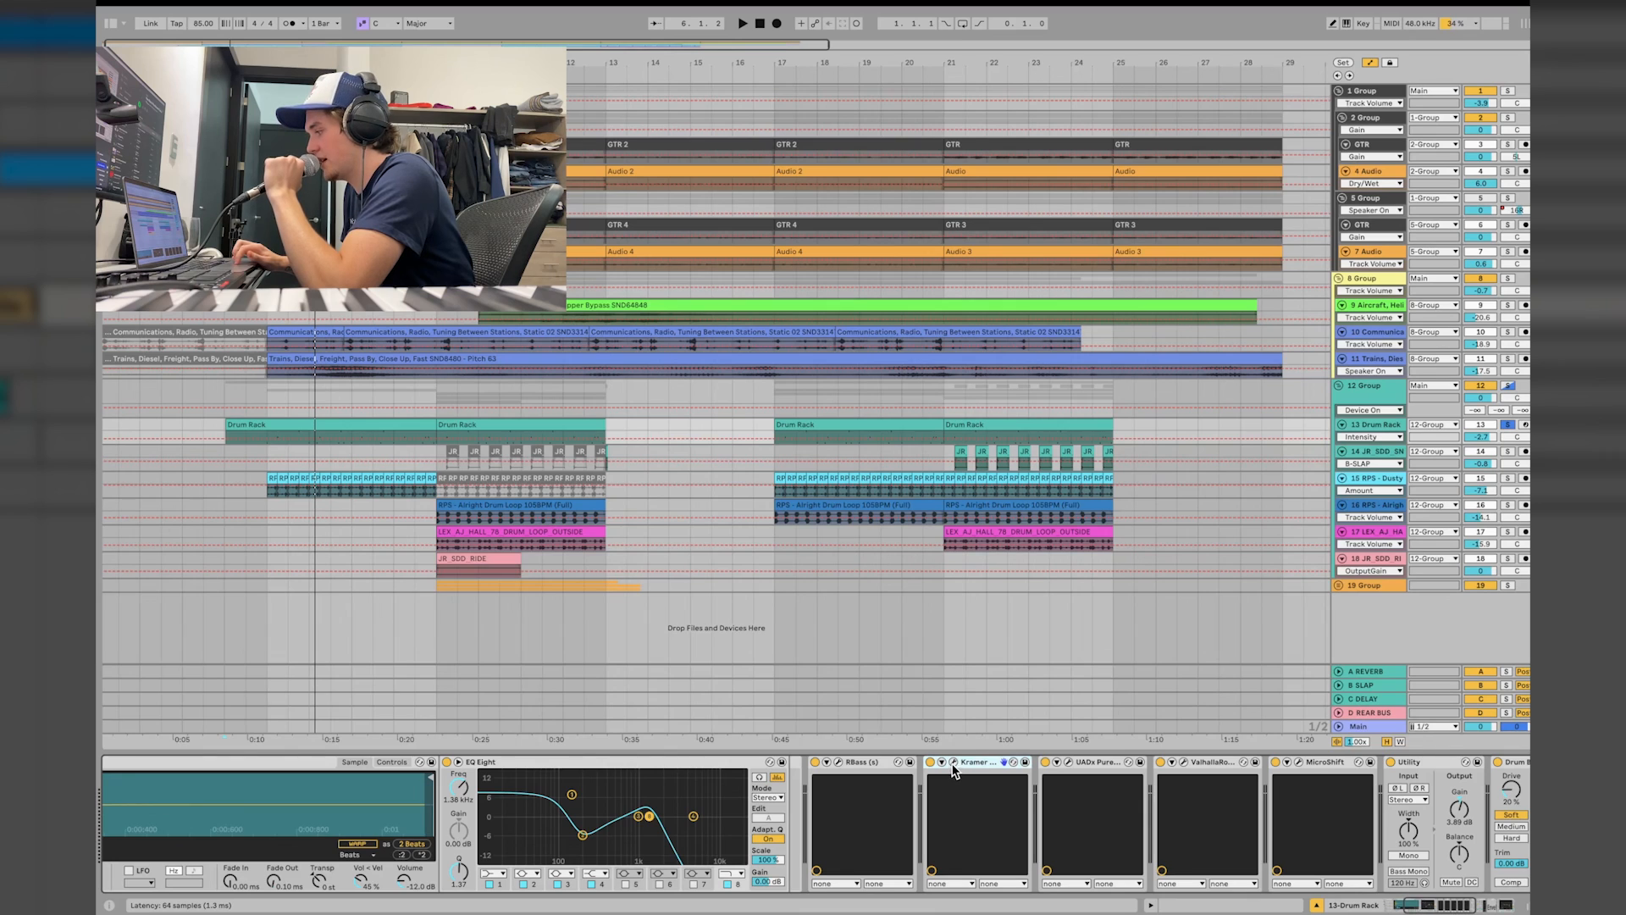
key("space")
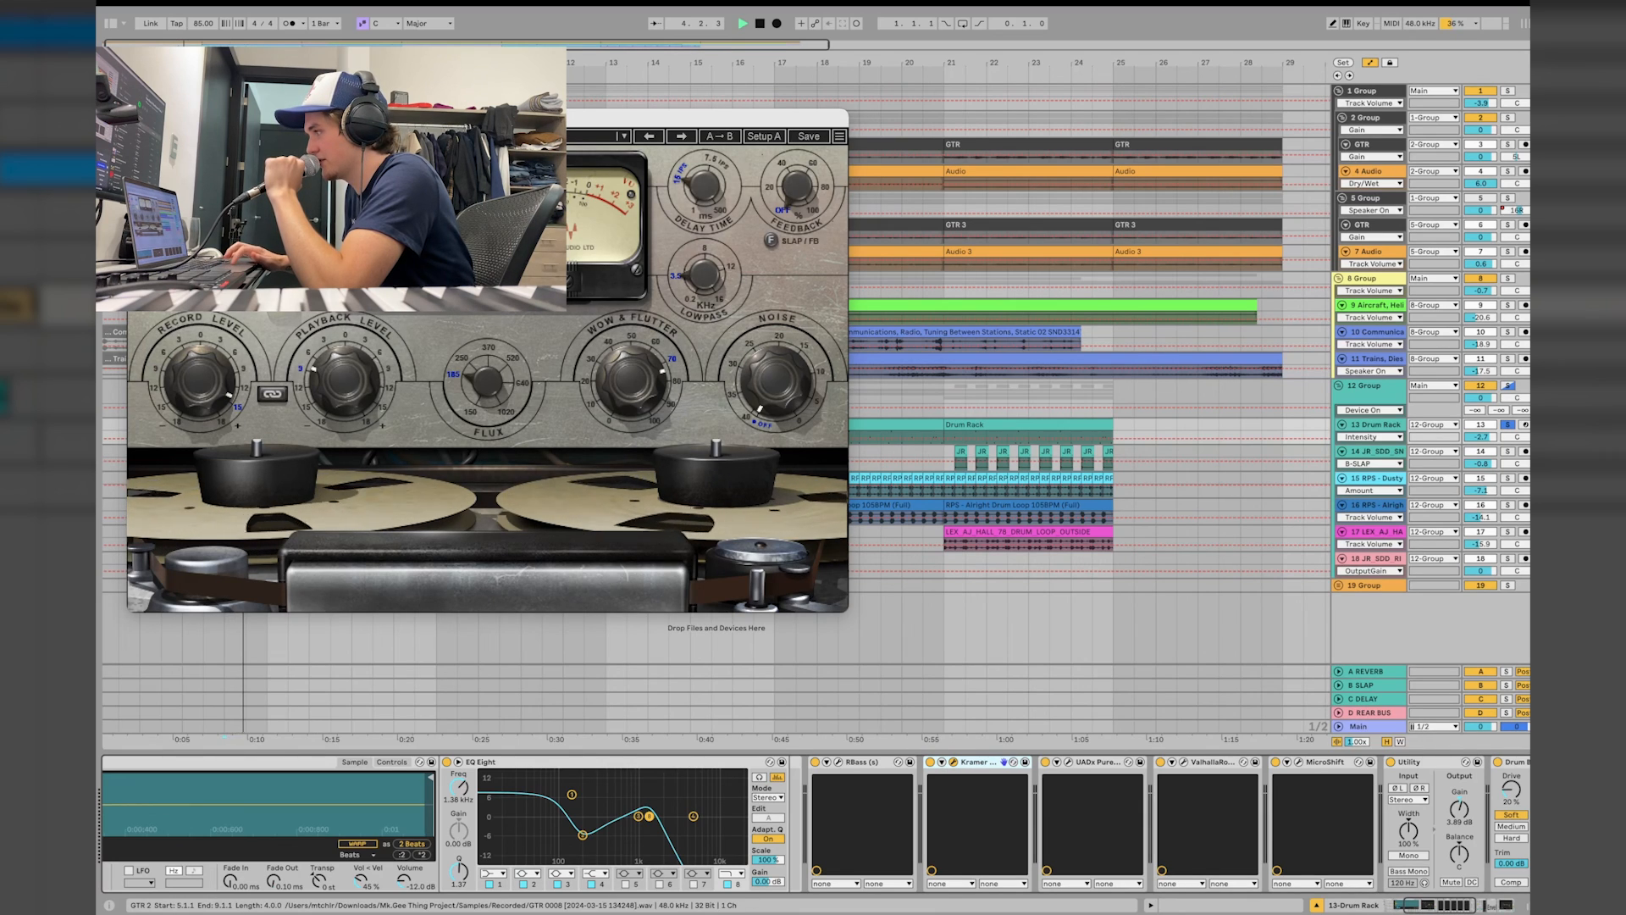
left_click_drag(396, 127, 896, 118)
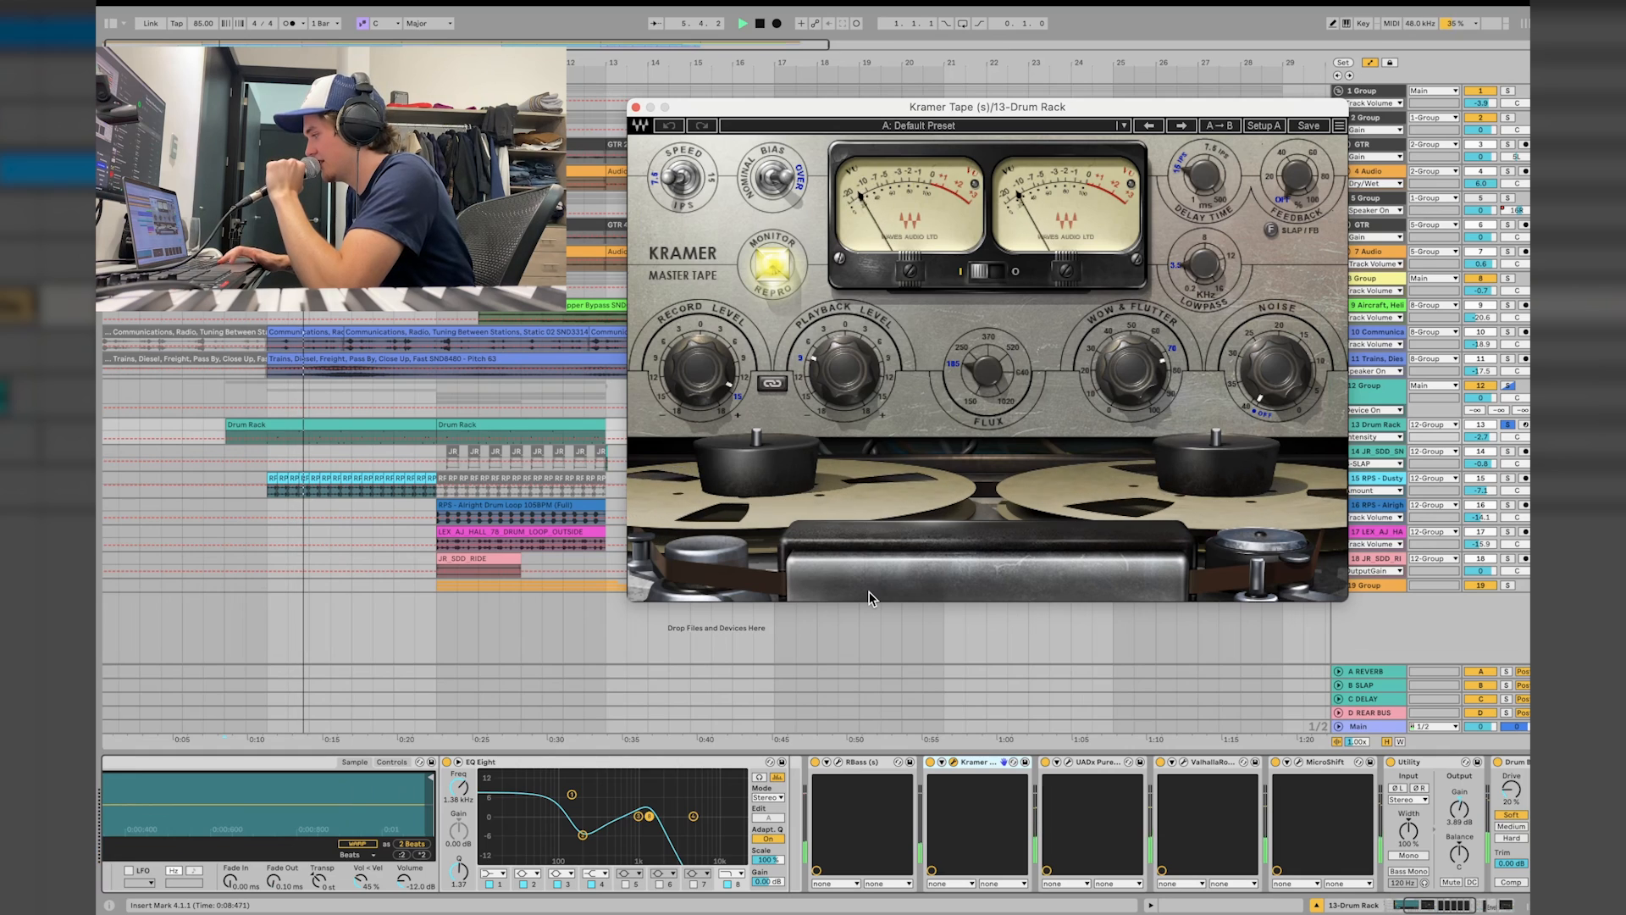
key("space")
scroll(1078, 766, "right", 3)
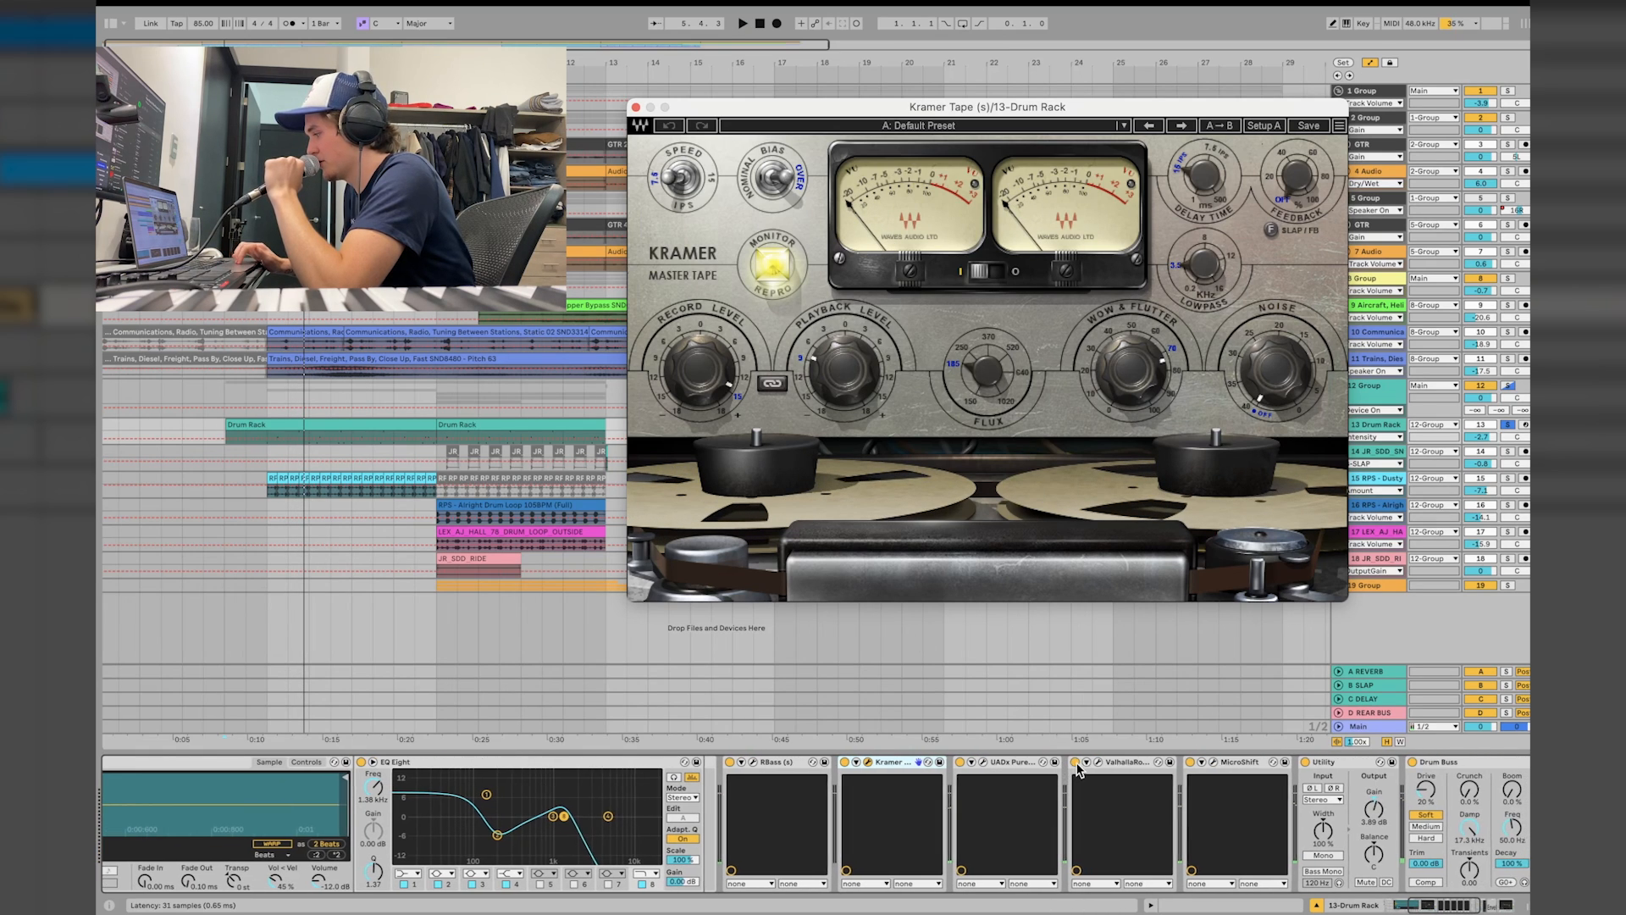
Compare the Drum Rack track with MicroShift disabled and re-enabled during playback, and close both plug-in windows
left_click(1126, 762)
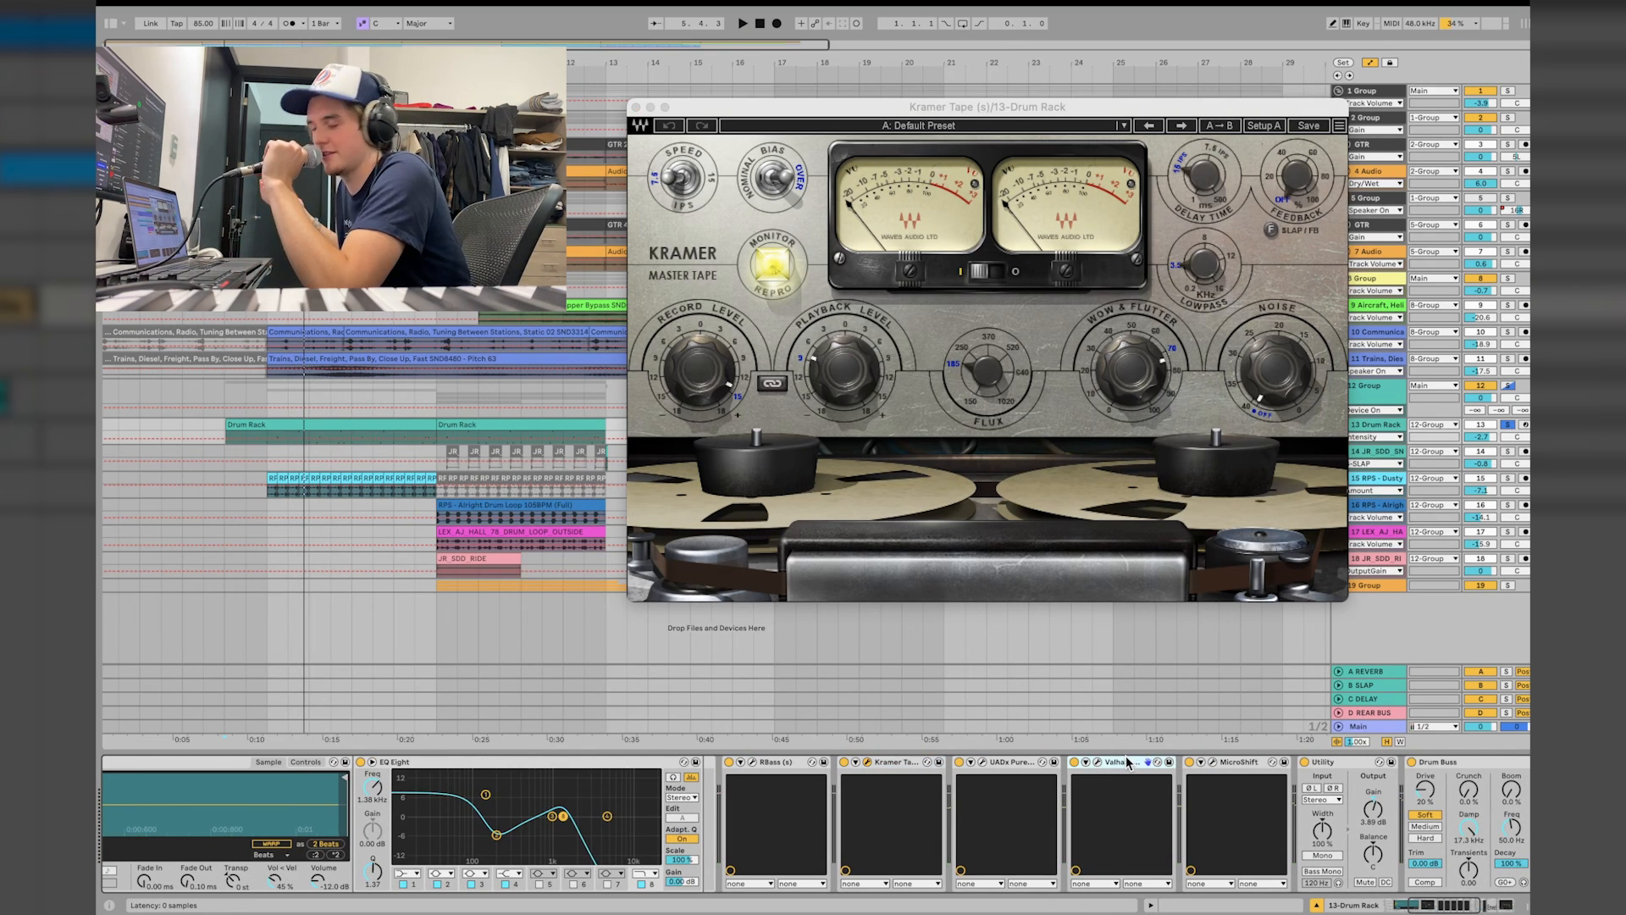
scroll(1126, 762, "right", 4)
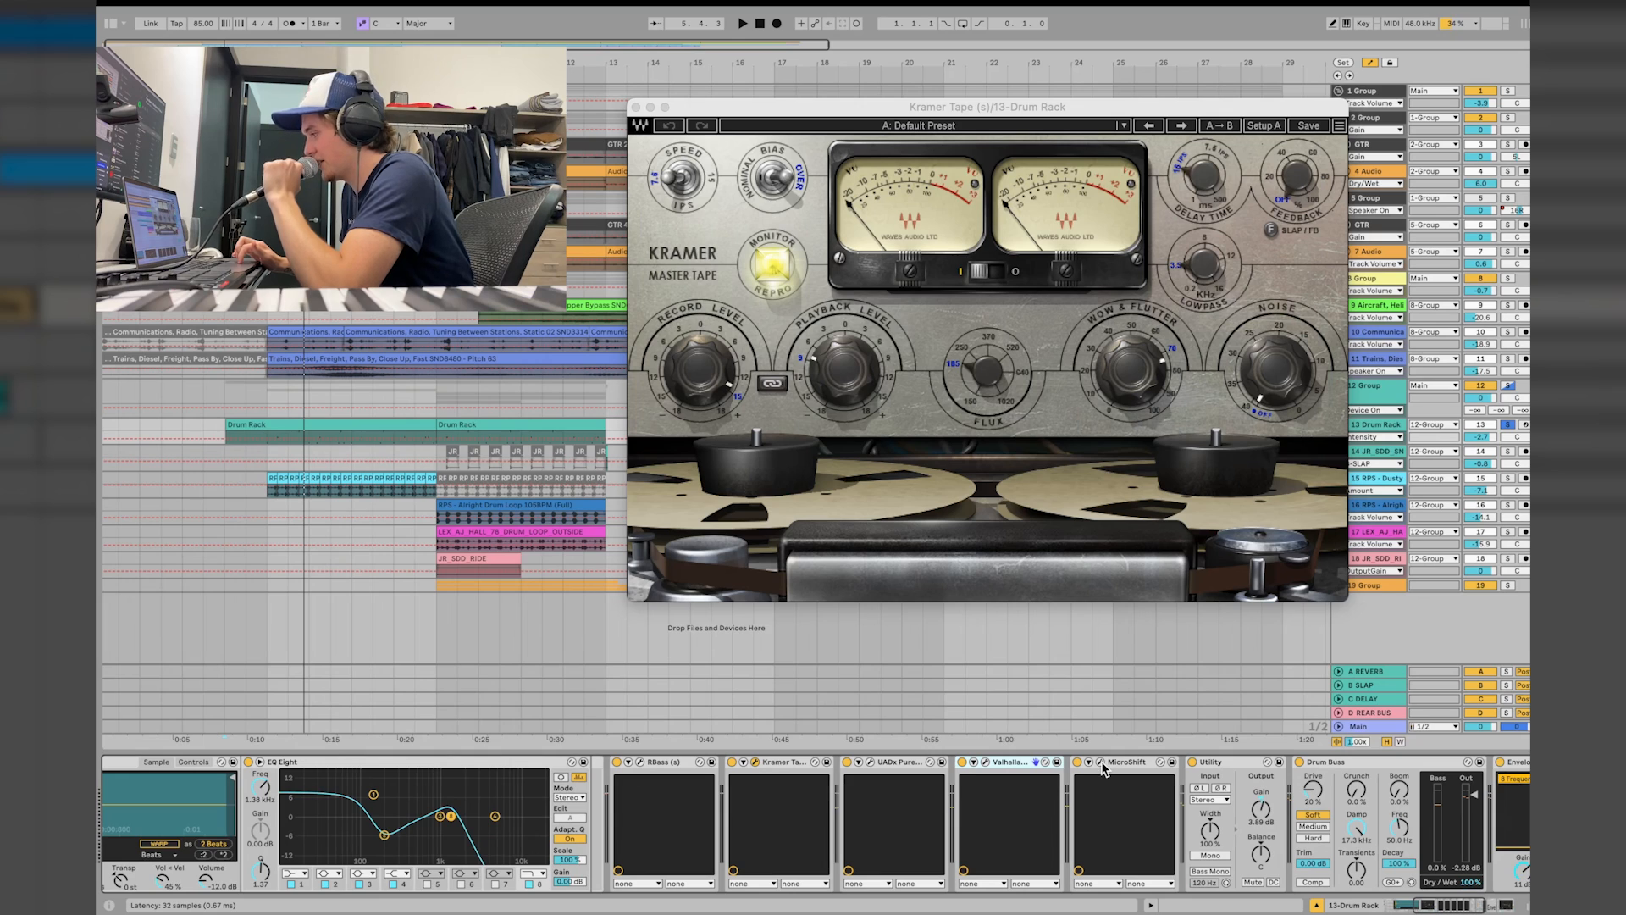
left_click(1085, 762)
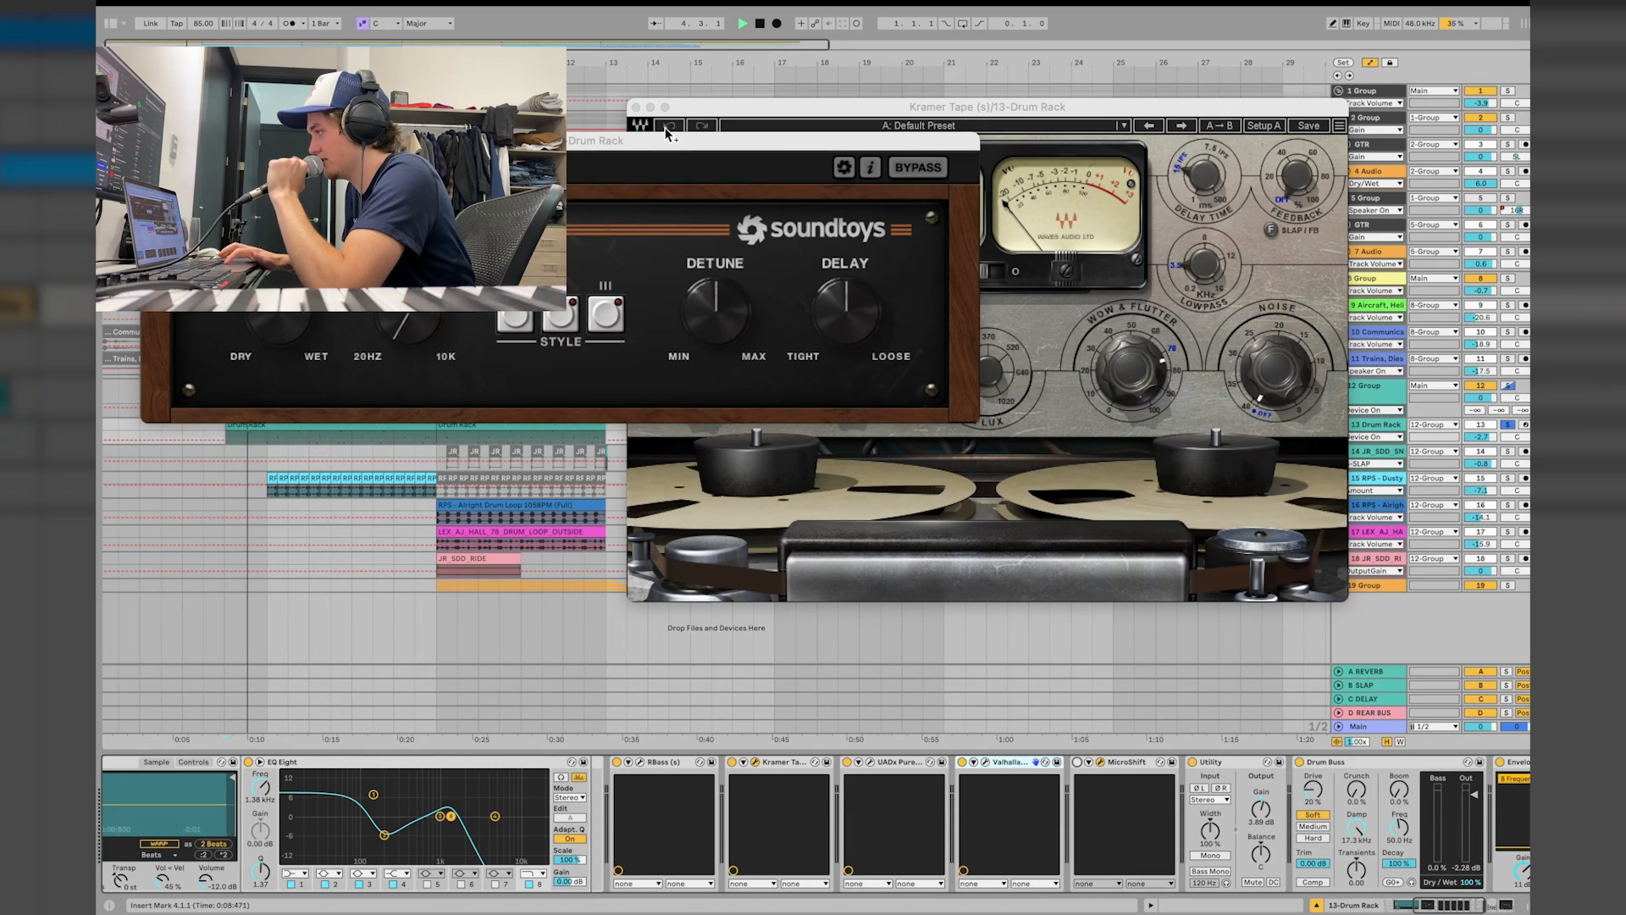
left_click_drag(660, 150, 1045, 289)
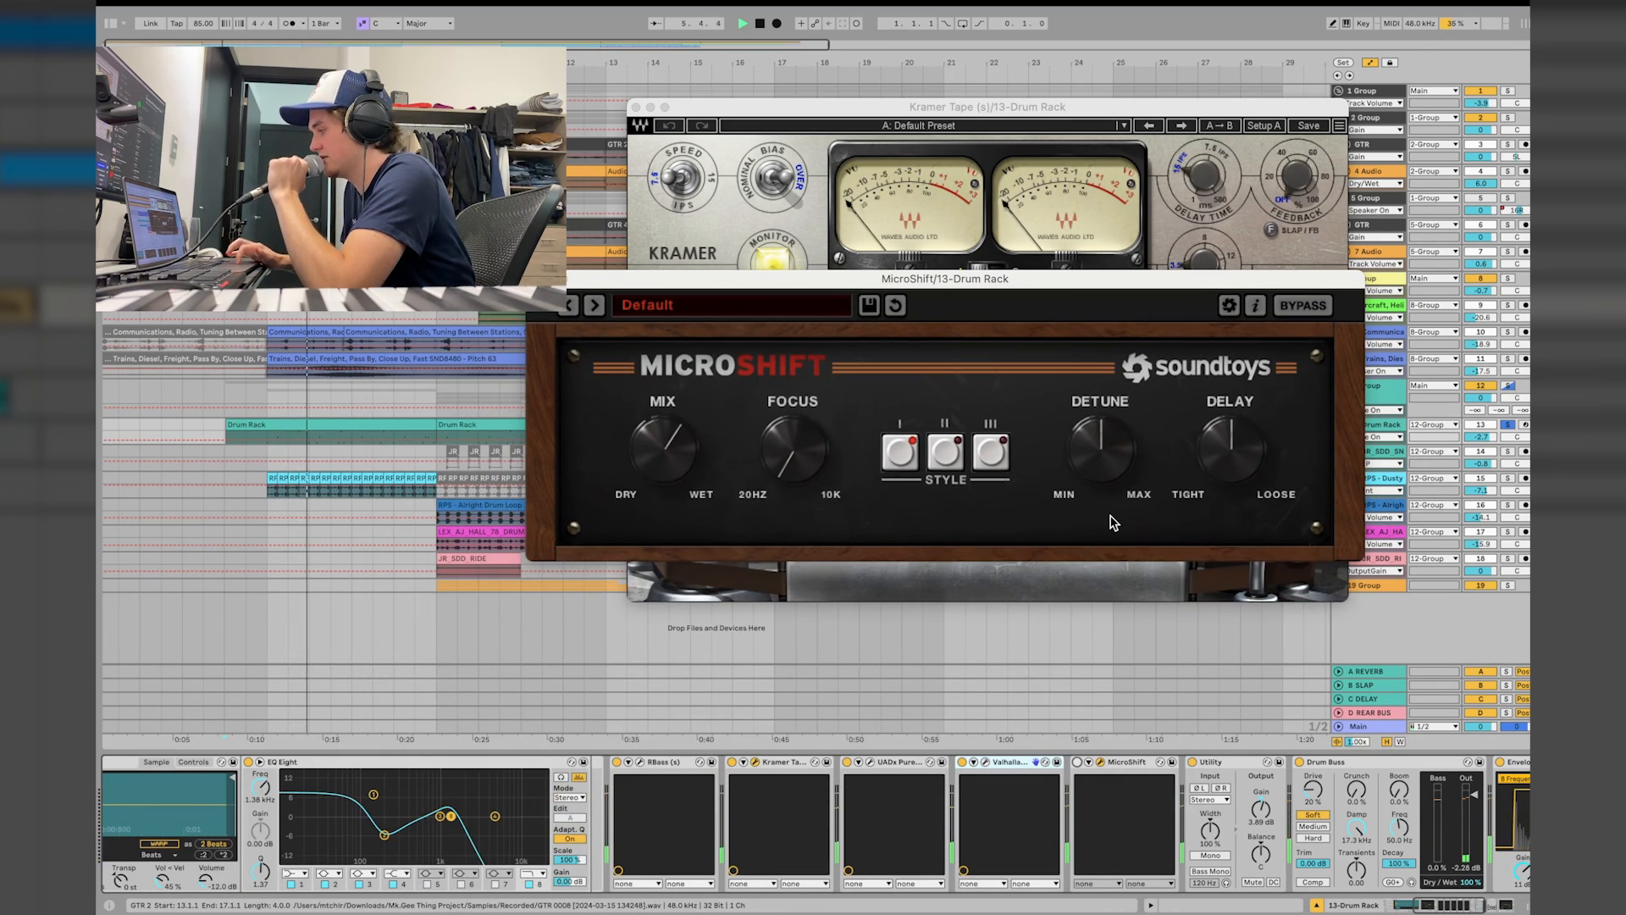
left_click(1078, 762)
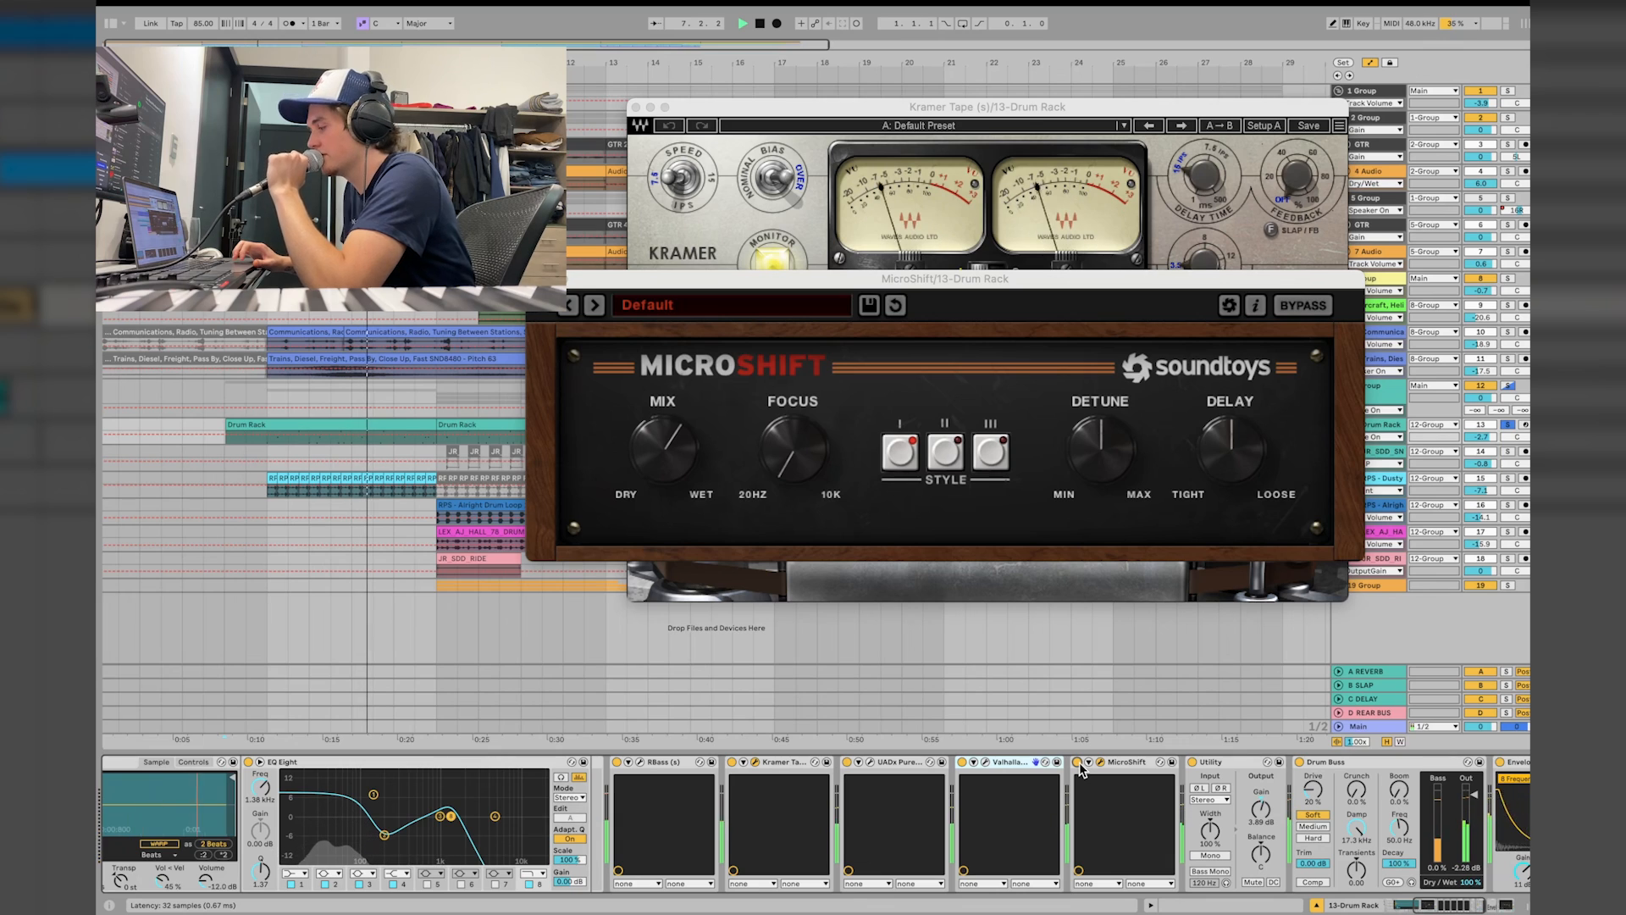
key("space")
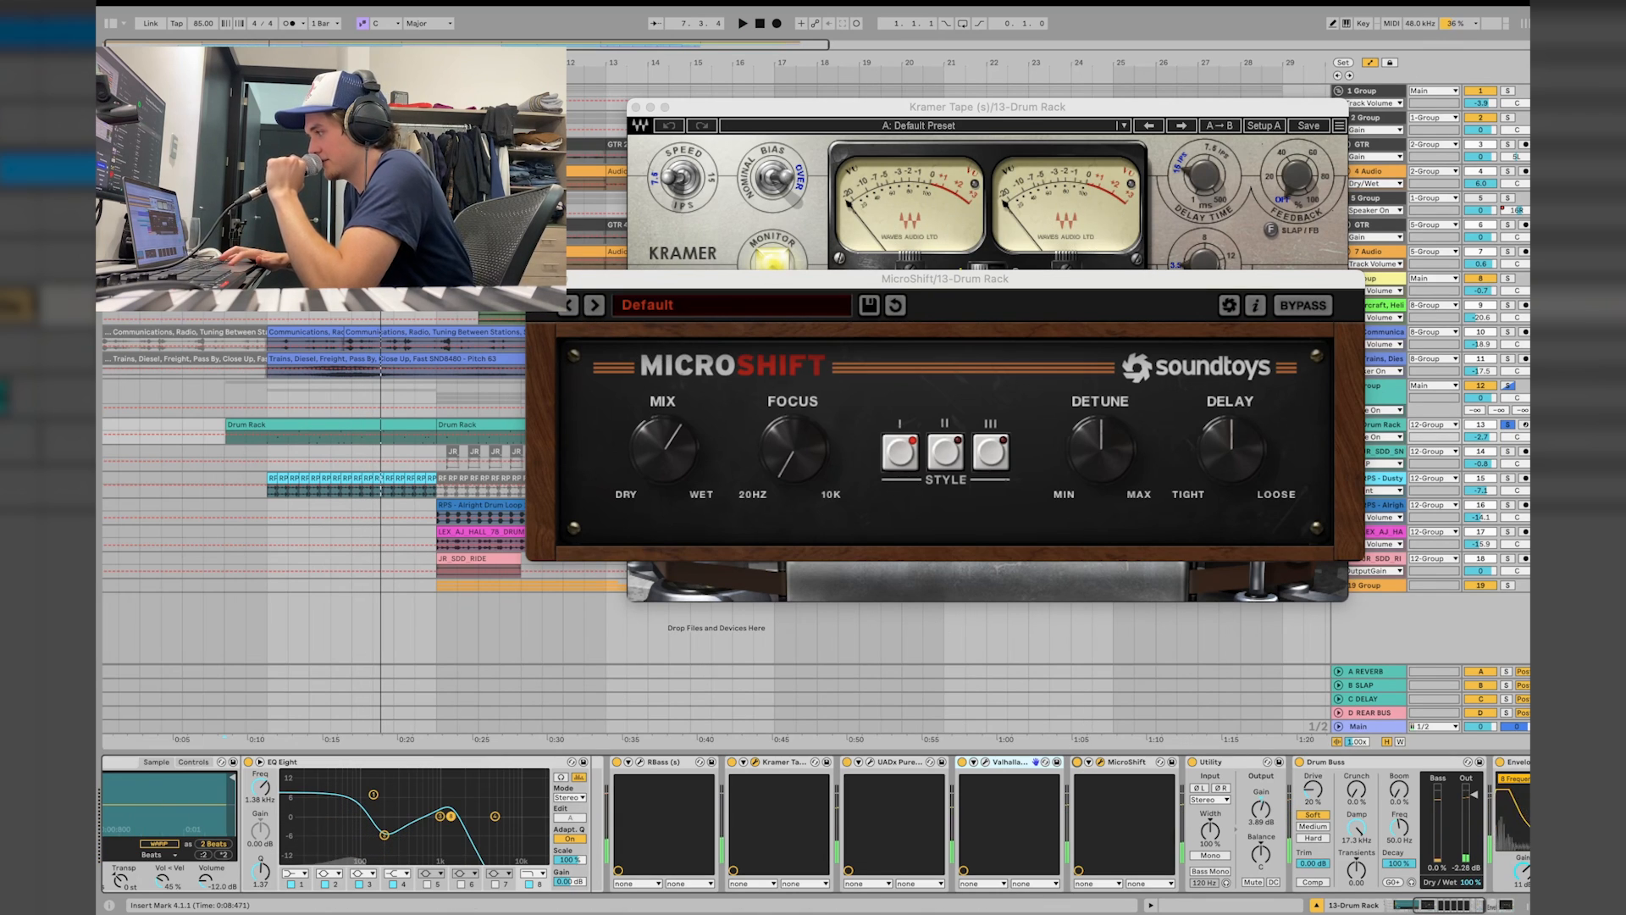
left_click(534, 278)
left_click(637, 108)
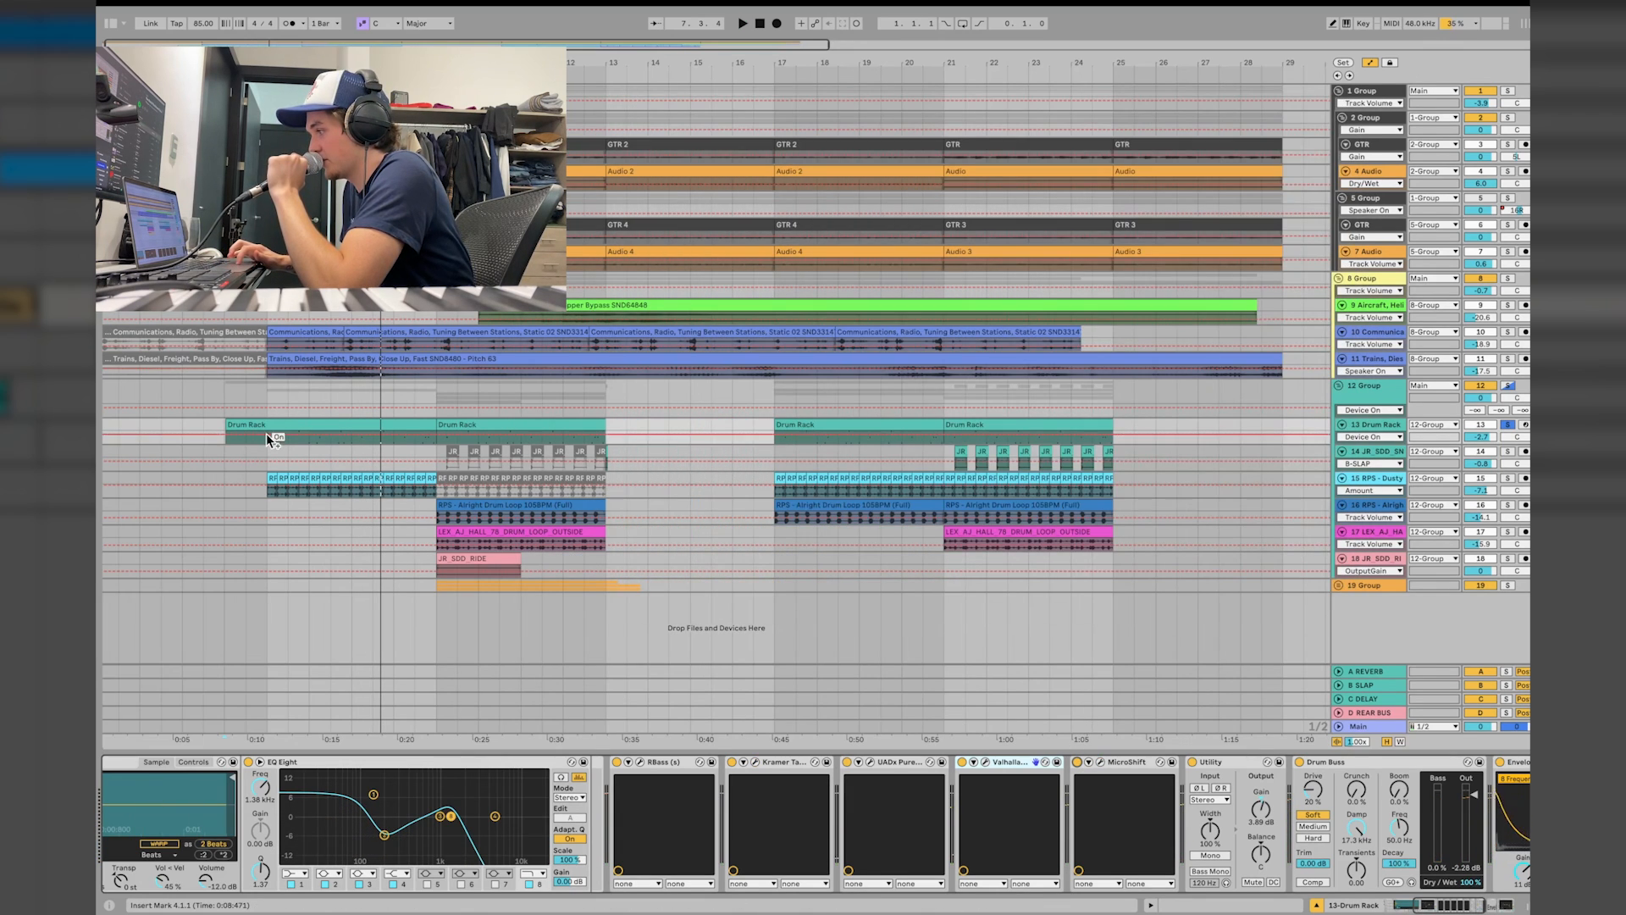
Play the Drum Rack track from bar 5 and examine its Drum Buss, Envelope Follower and final EQ Eight devices
left_click(1197, 361)
left_click(1378, 400)
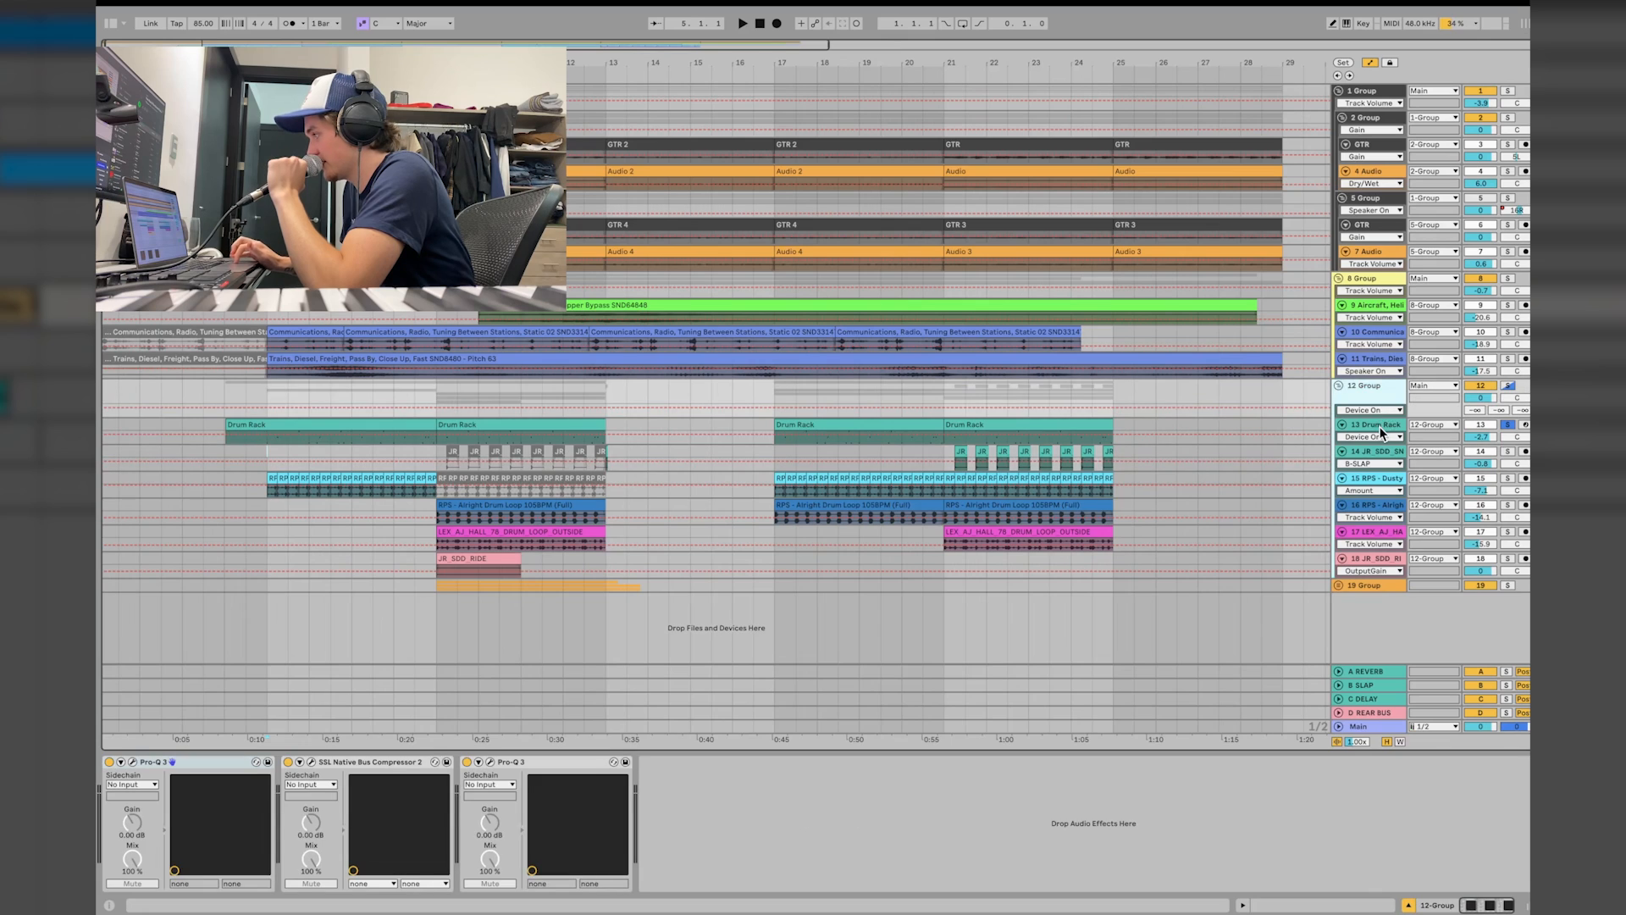
left_click(1378, 425)
scroll(1170, 809, "right", 2)
scroll(1166, 834, "right", 3)
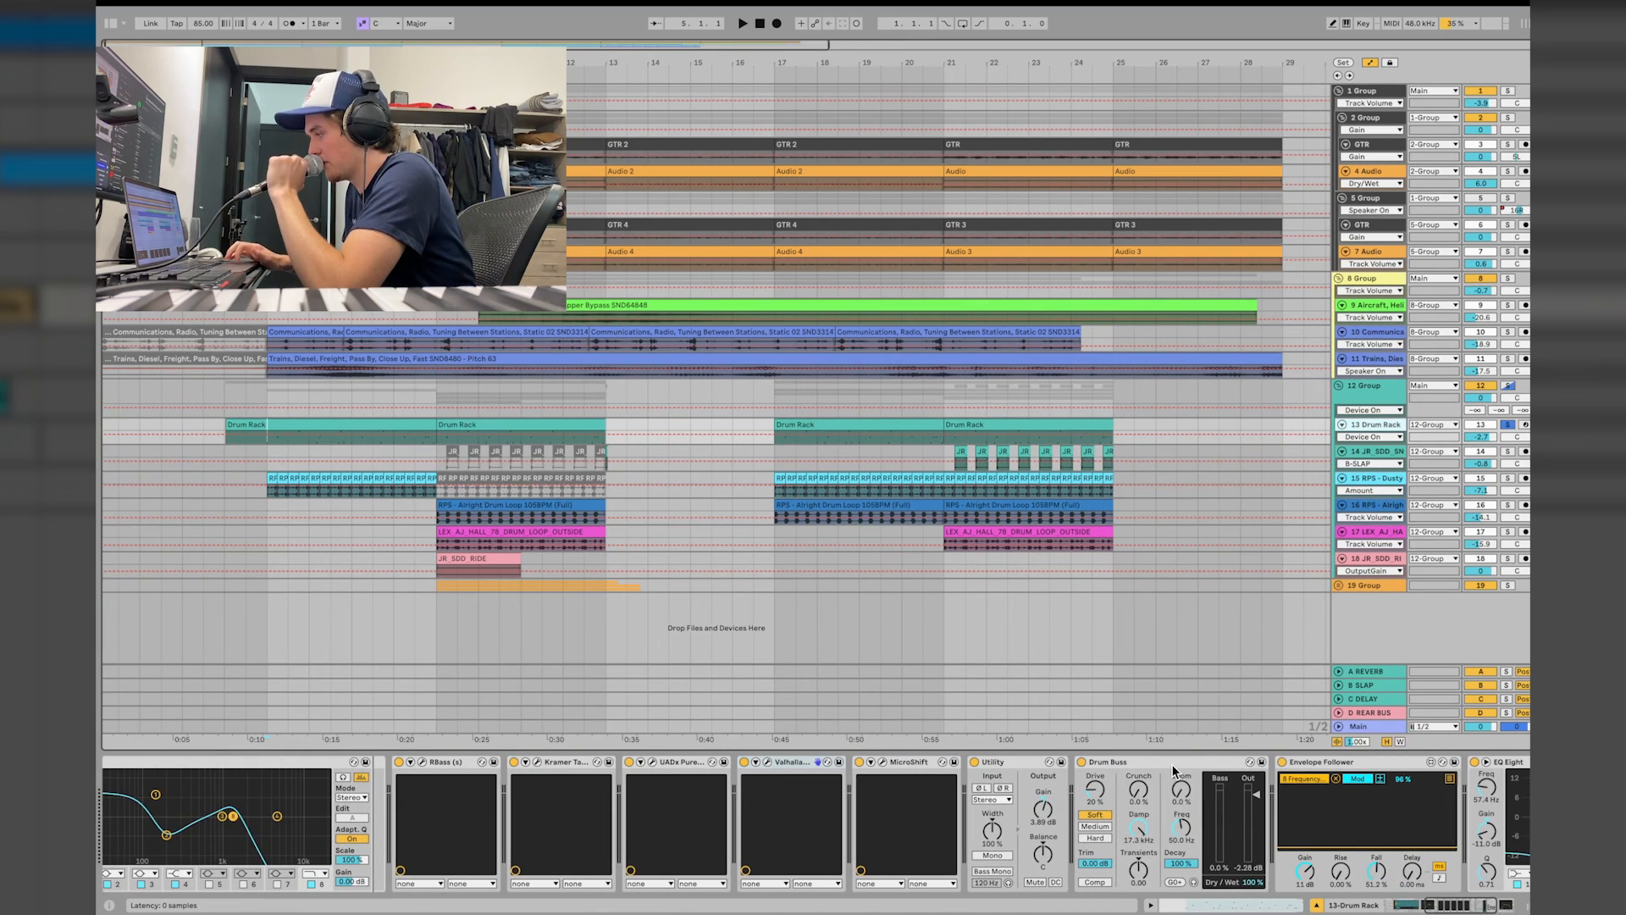
key("space")
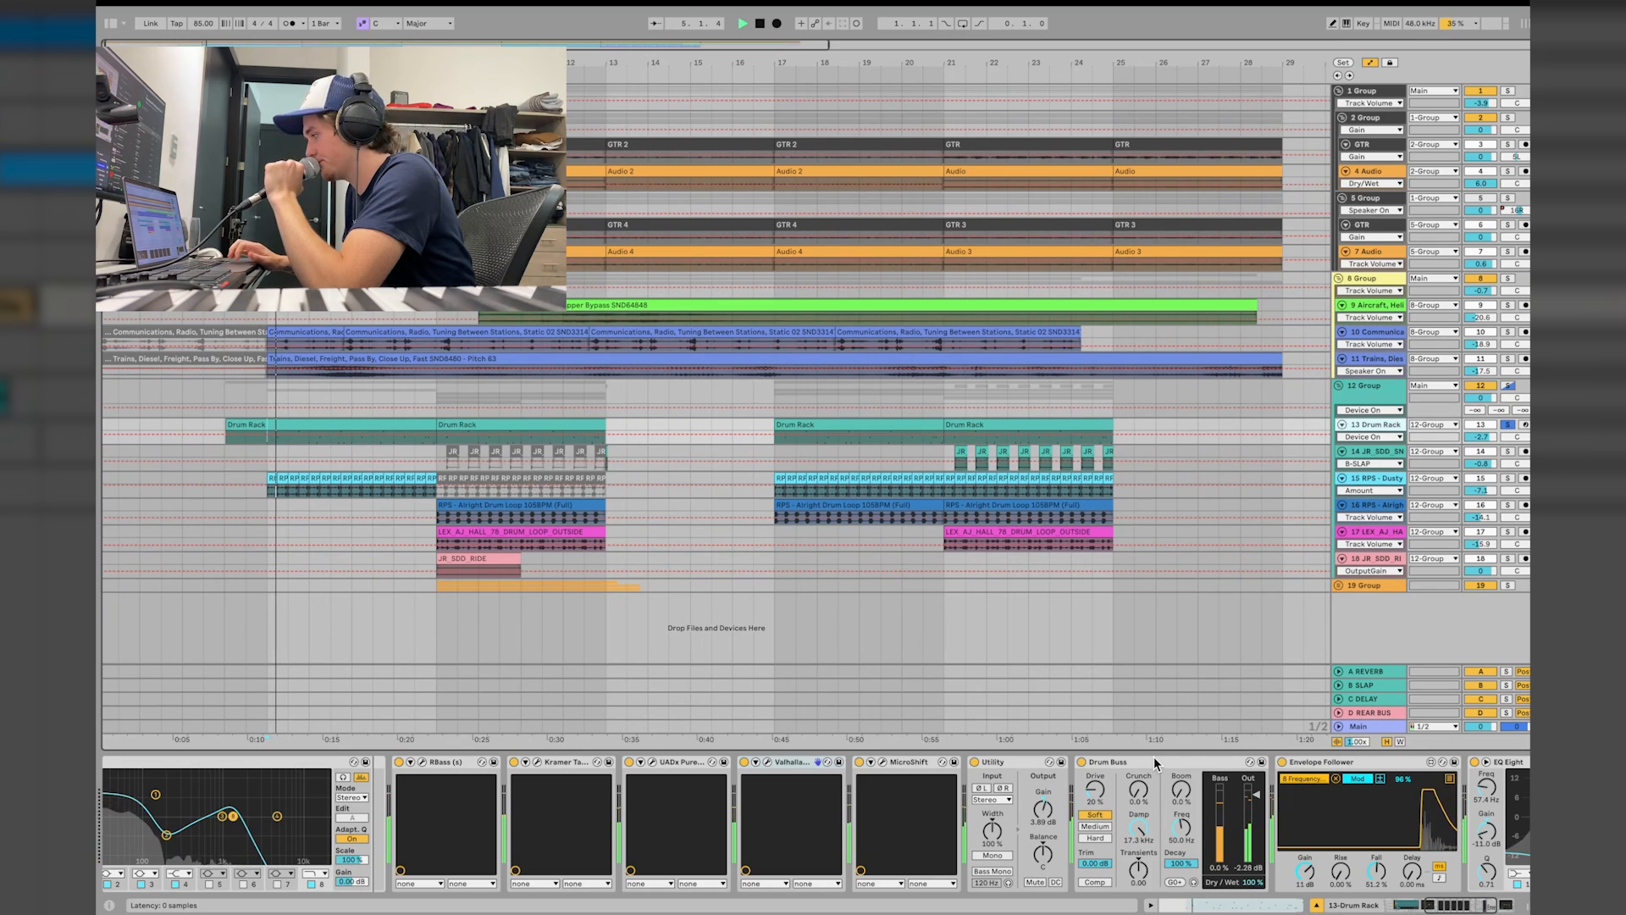
scroll(1145, 828, "right", 3)
scroll(1147, 836, "right", 4)
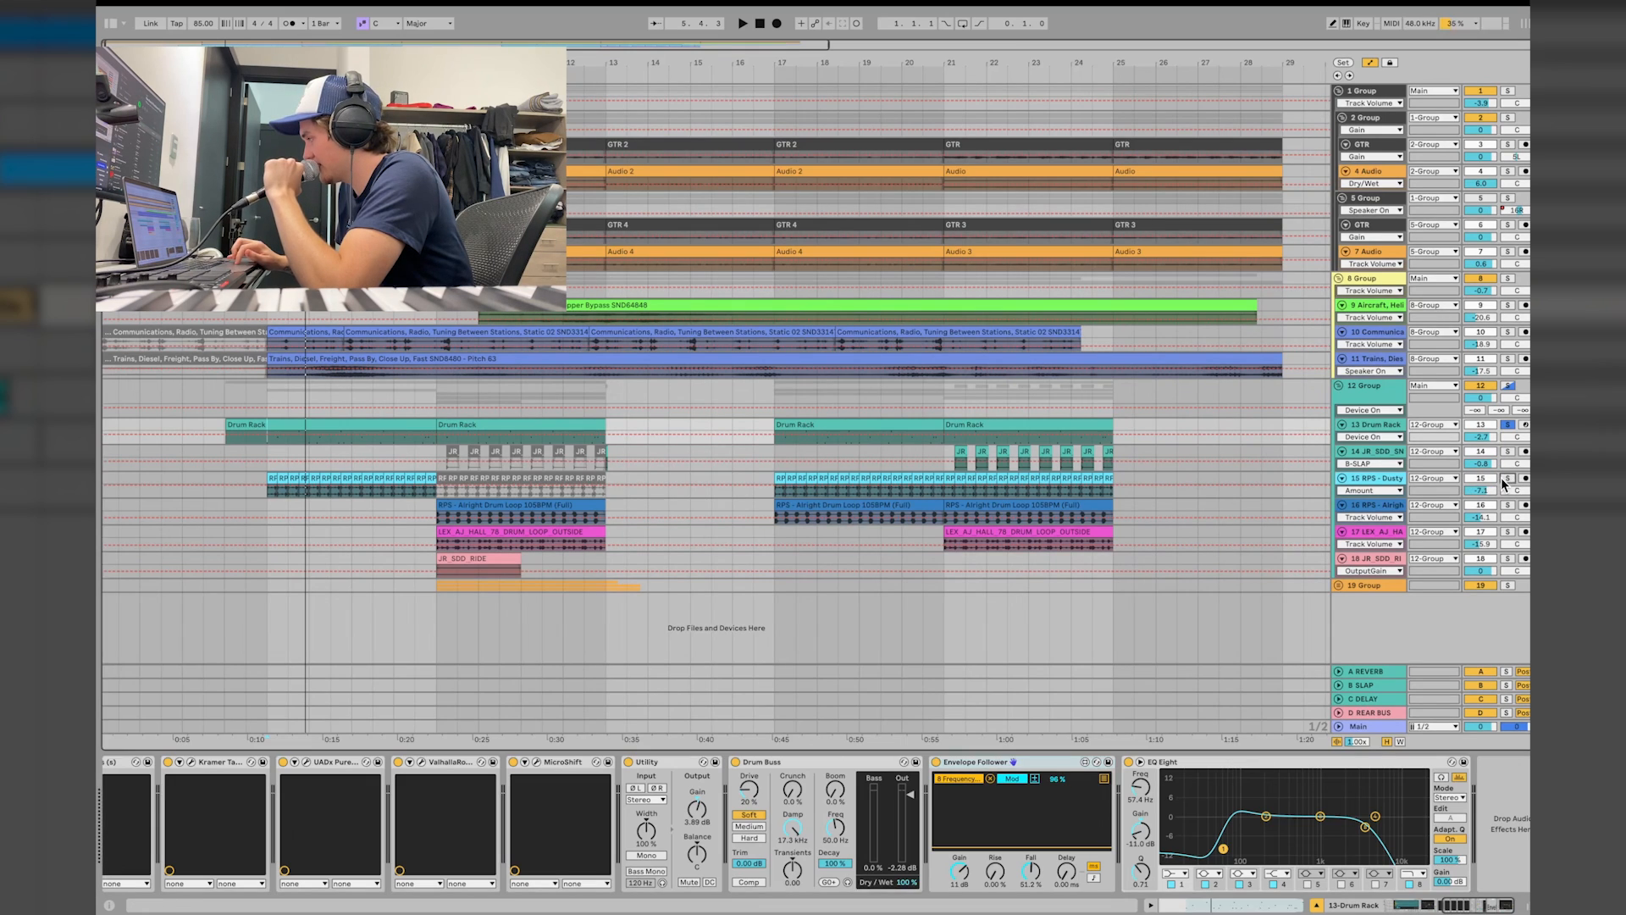
Play the Dusty Percussion Loop track in solo and inspect the curve in its Pro-Q 3 equalizer
left_click(1377, 479)
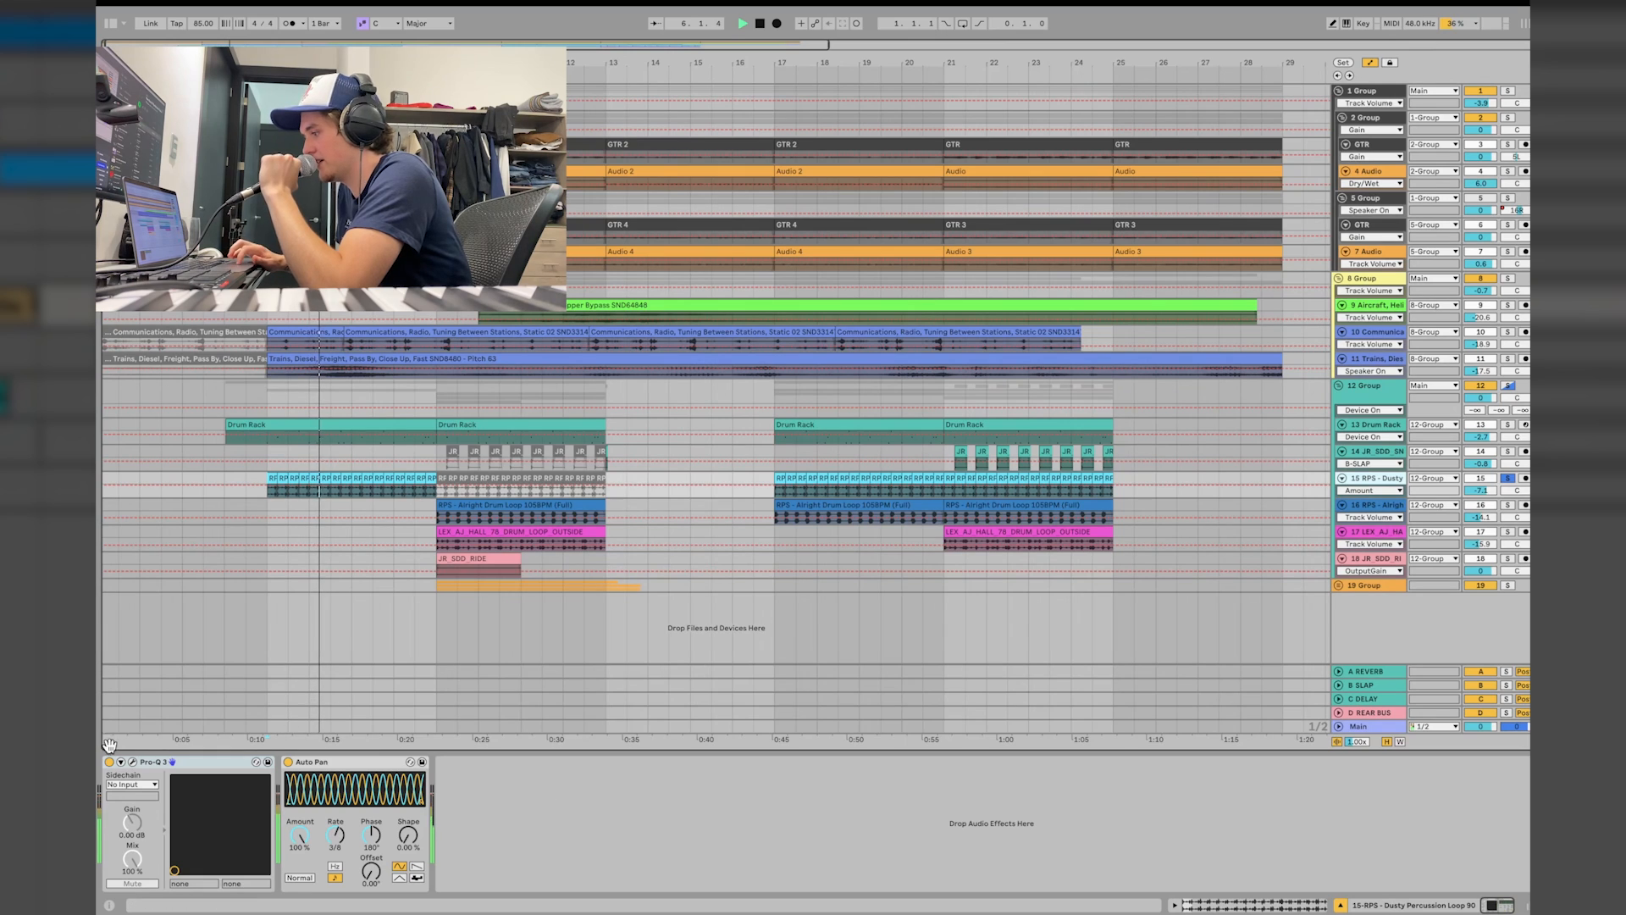
left_click(133, 761)
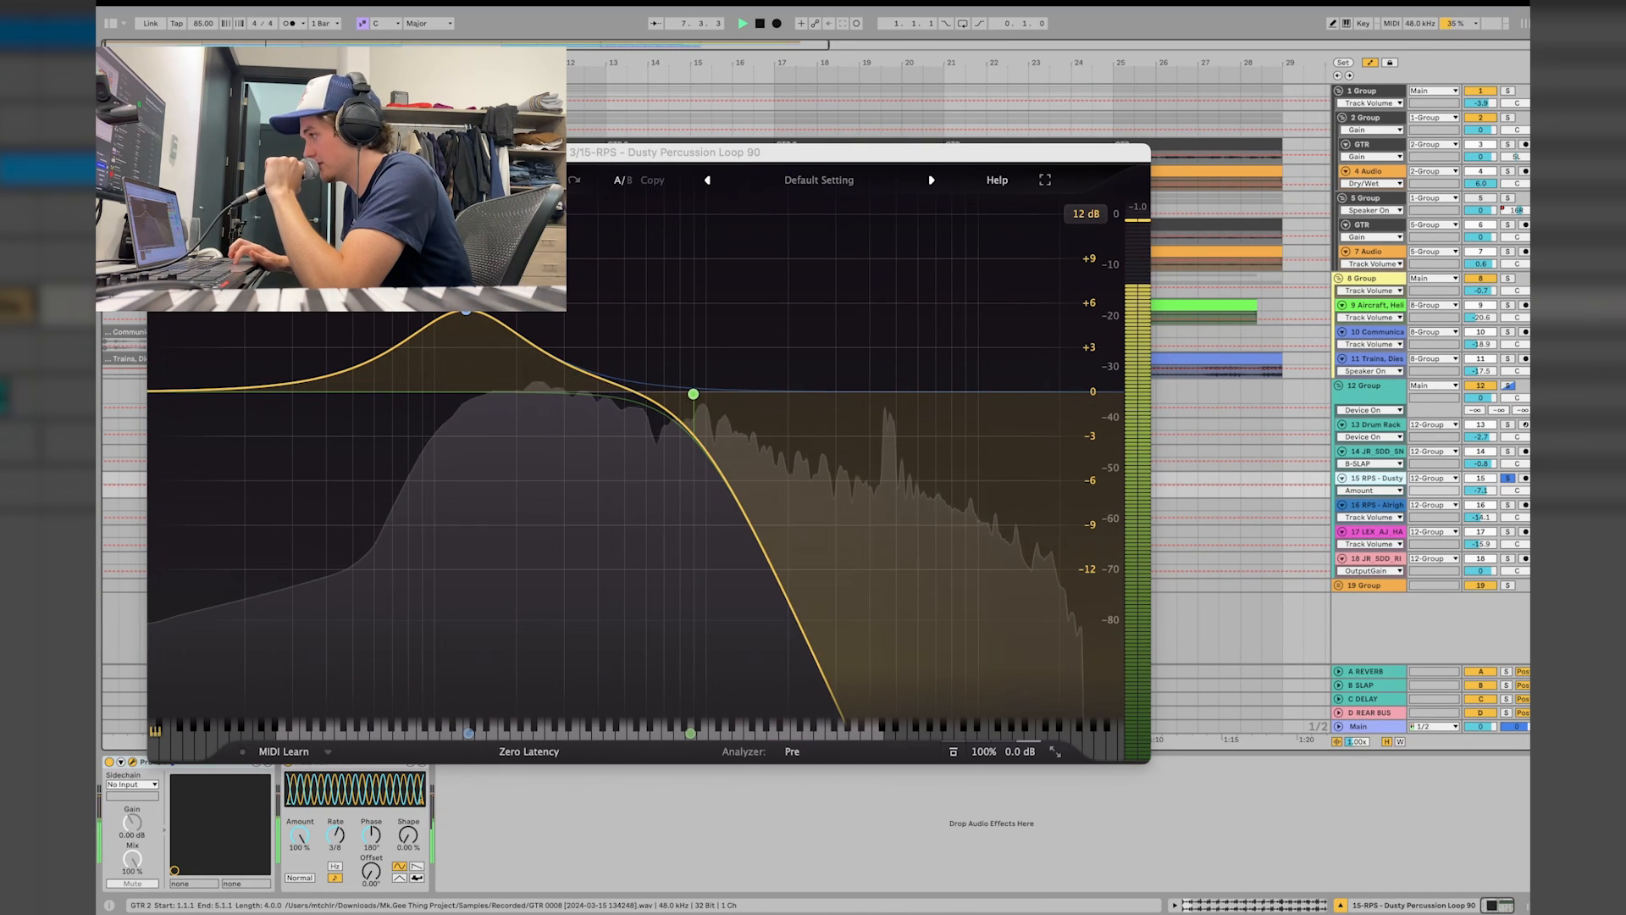
left_click(157, 152)
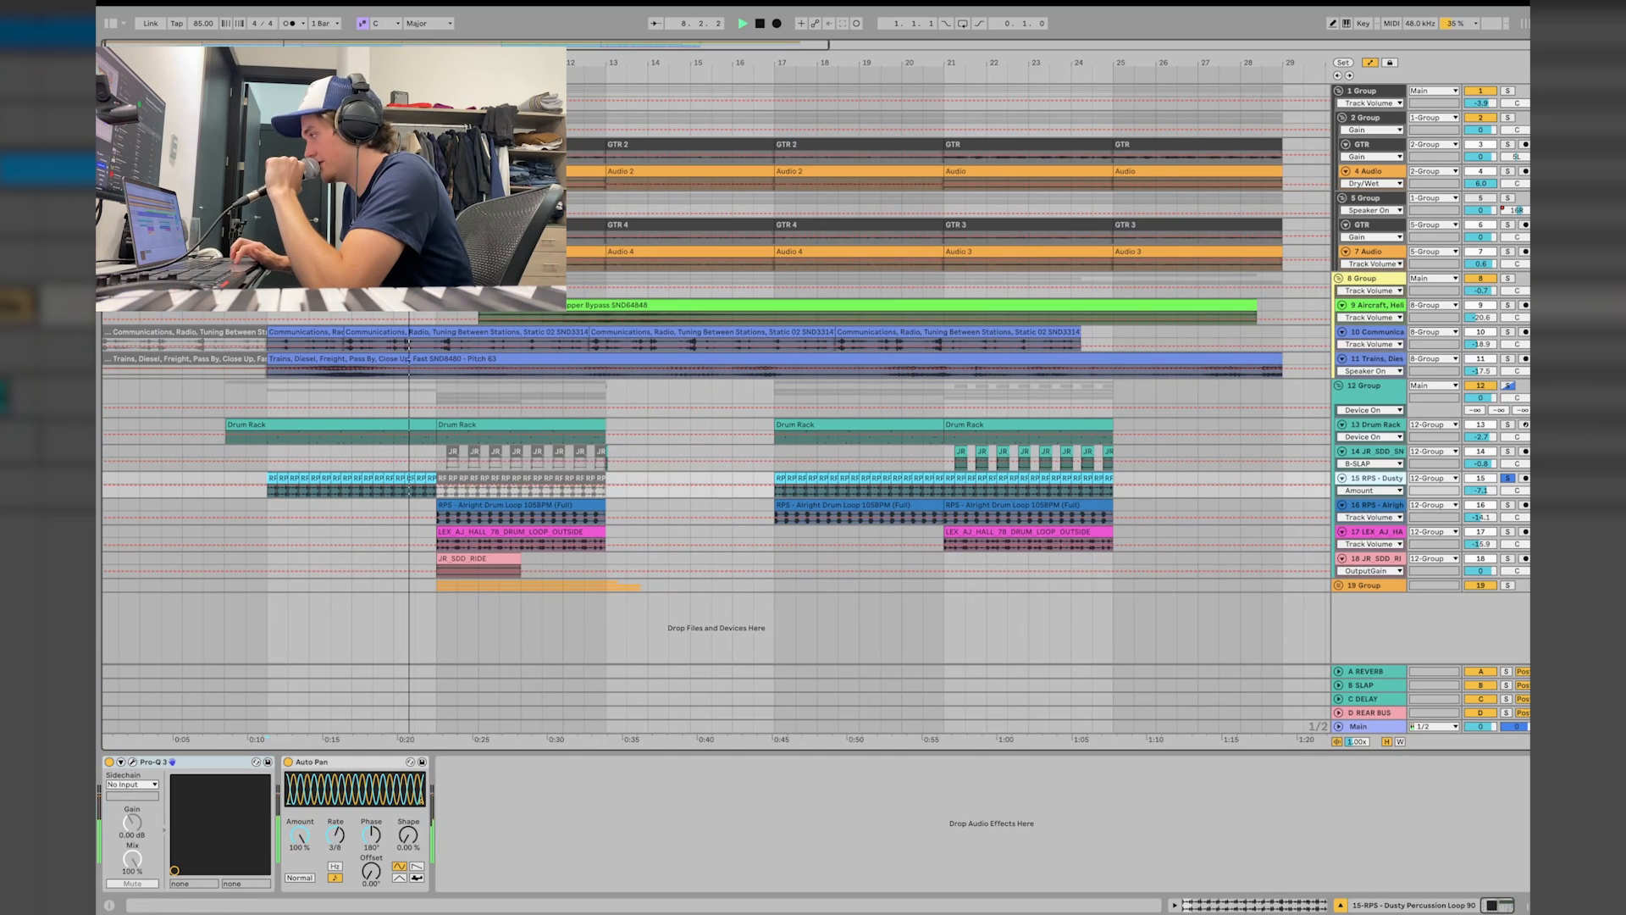
Solo the RPS Alright Drum Loop track and check its devices, followed by soloing the LEX_AJ_HALL_78 drum loop track
left_click(1508, 506)
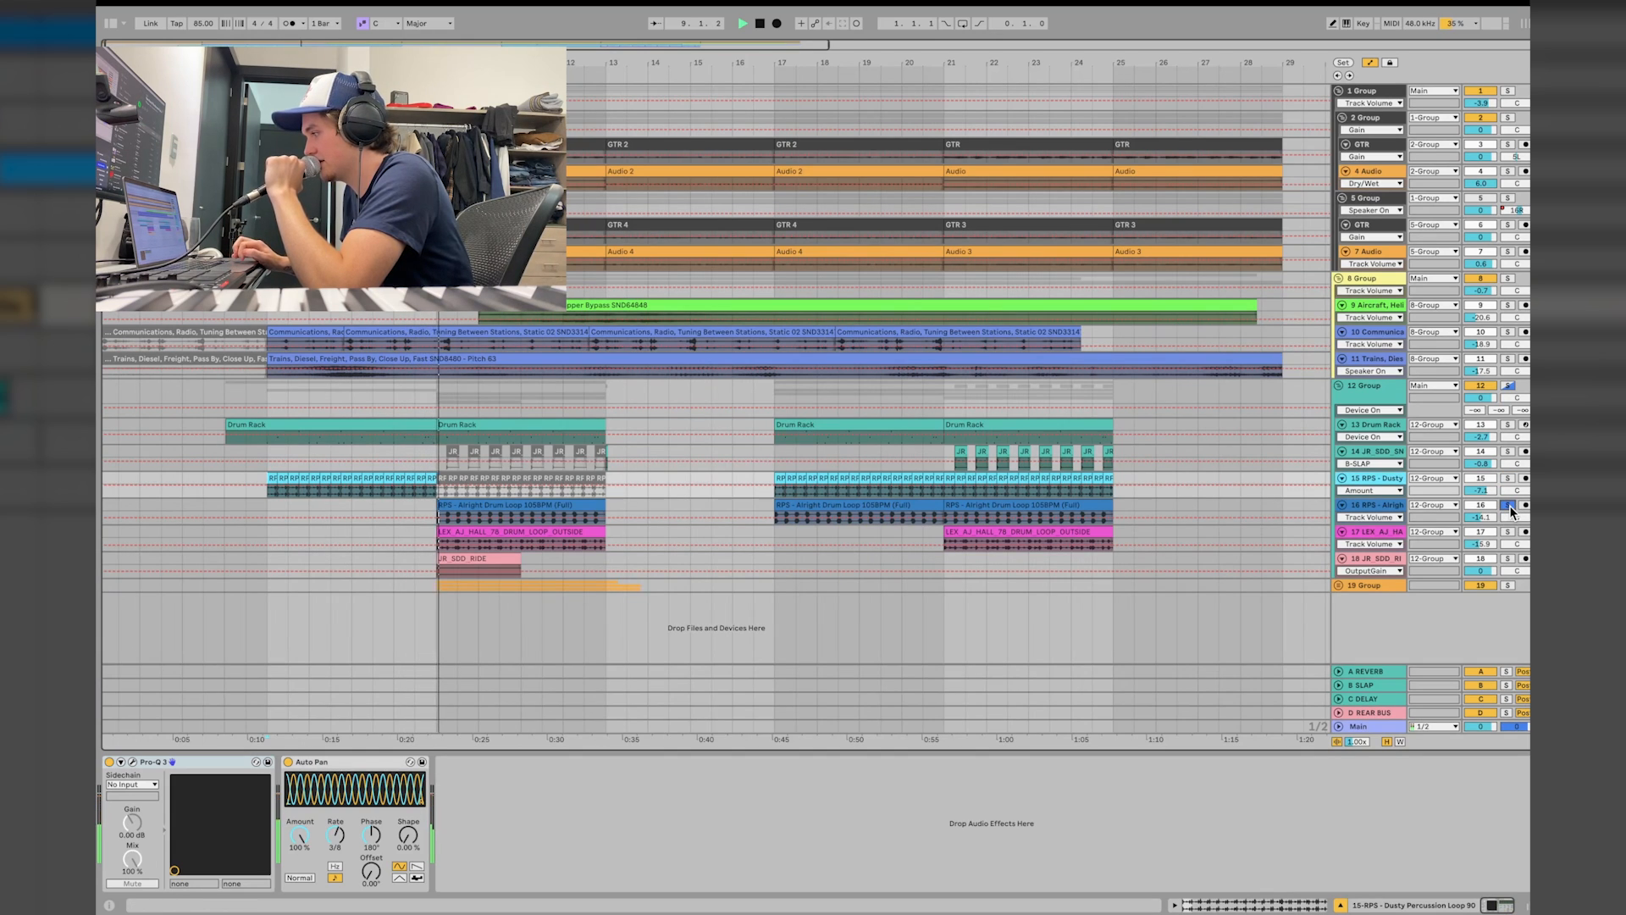
left_click(1364, 506)
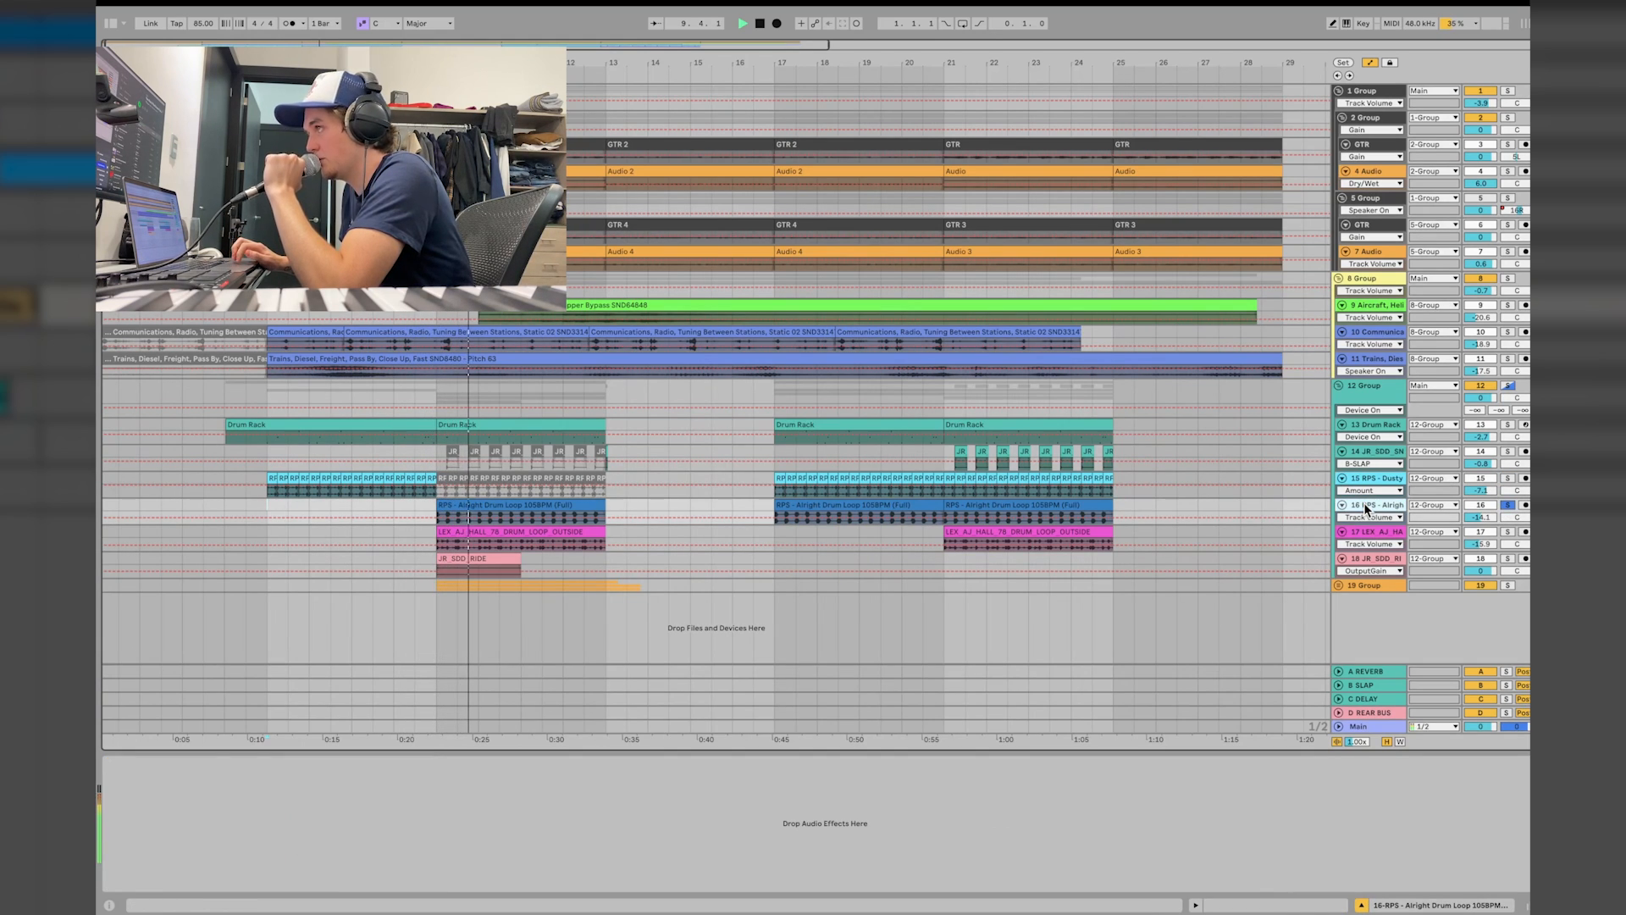
left_click(1507, 532)
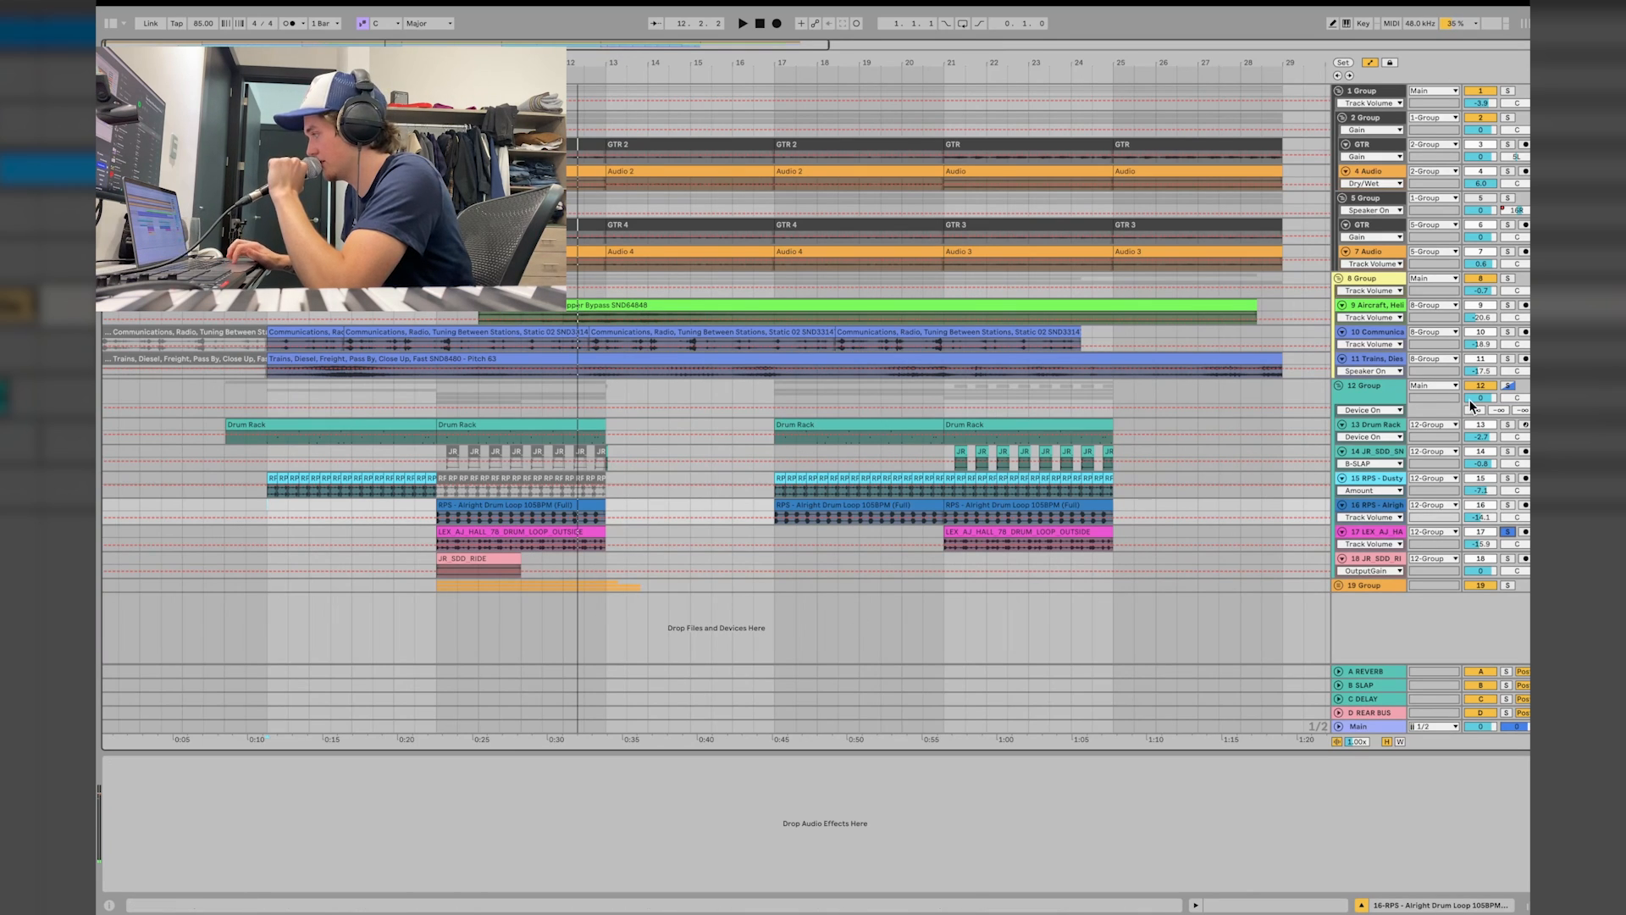
Solo the whole 12 Group of drums instead of the single loop and play it from bar 9
left_click(1503, 384)
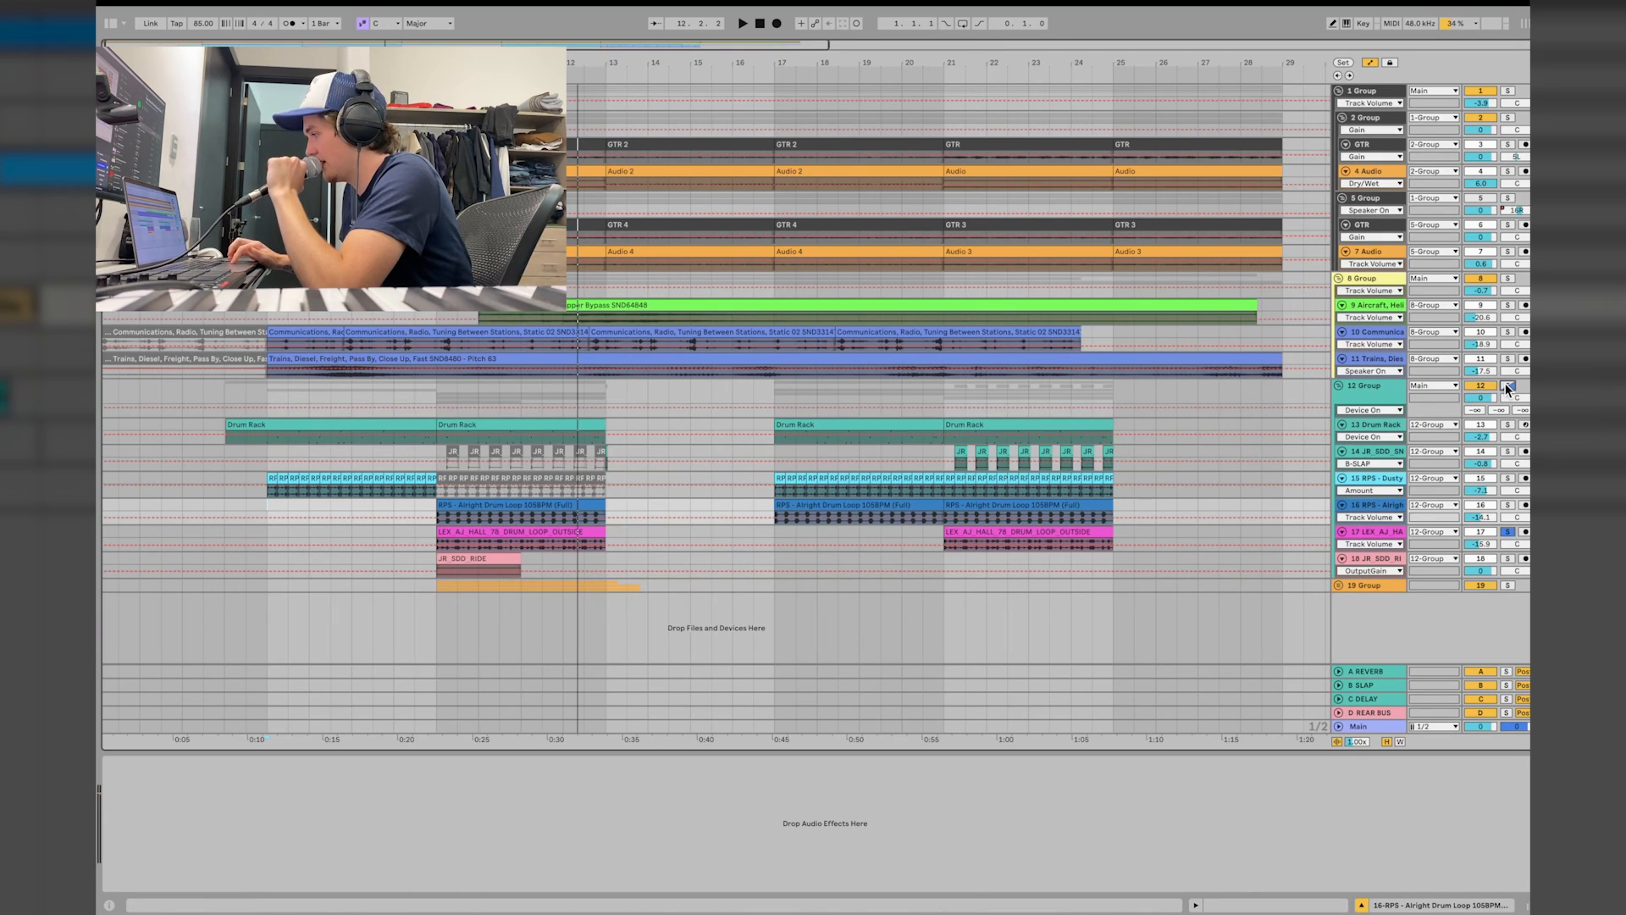
left_click(434, 536)
key("space")
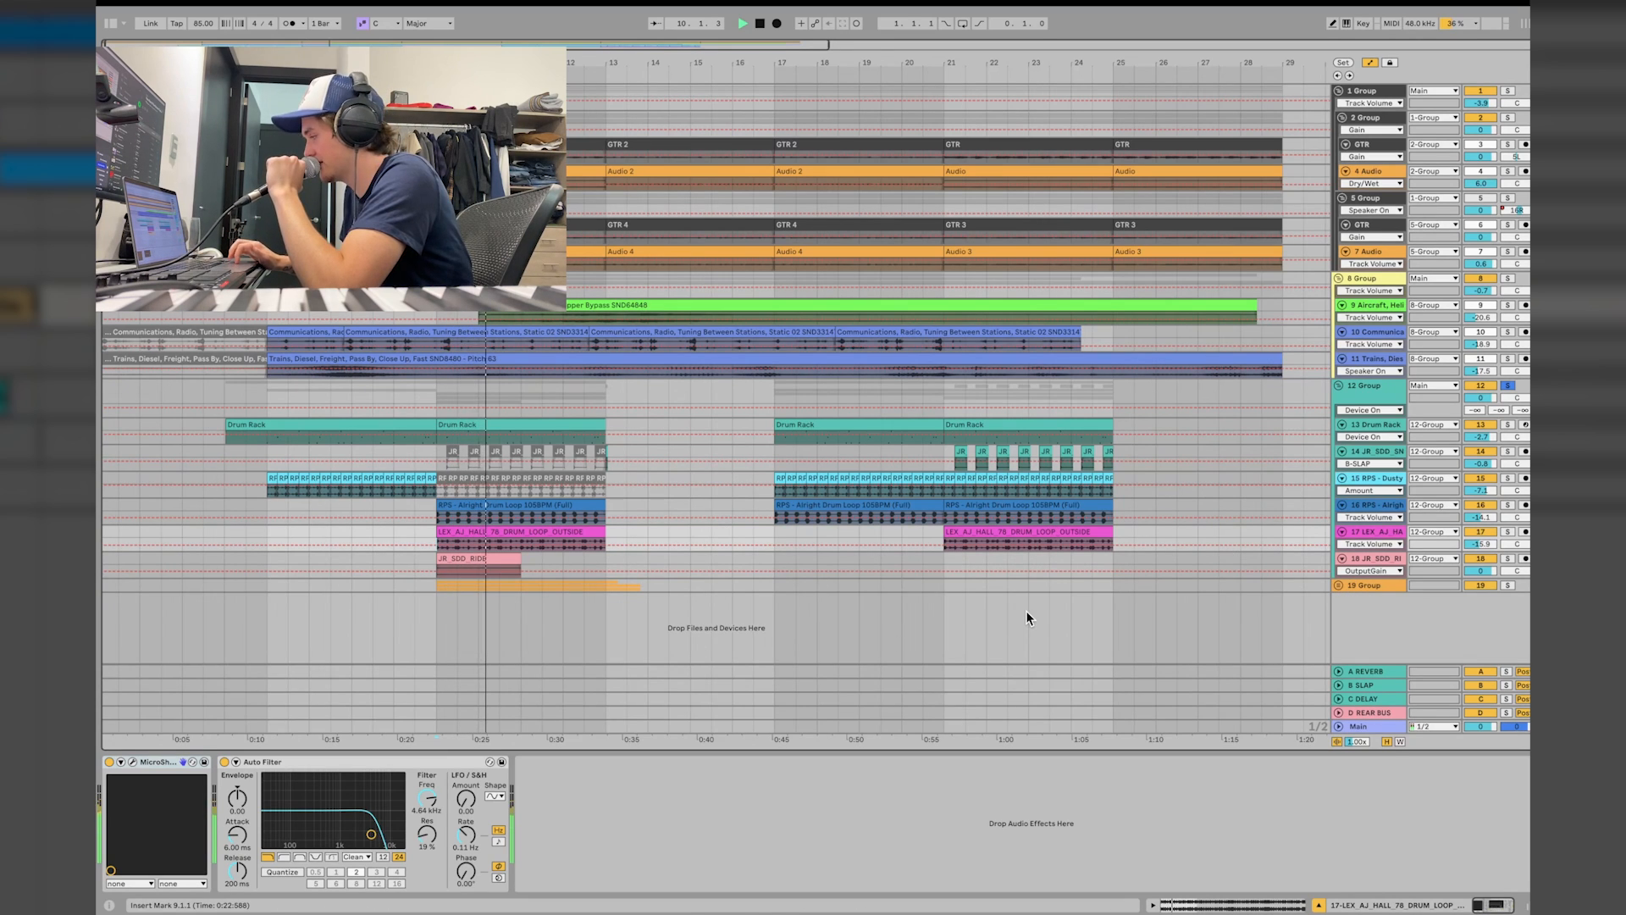
Unfold 19 Group to show the audio track inside it
left_click(1338, 585)
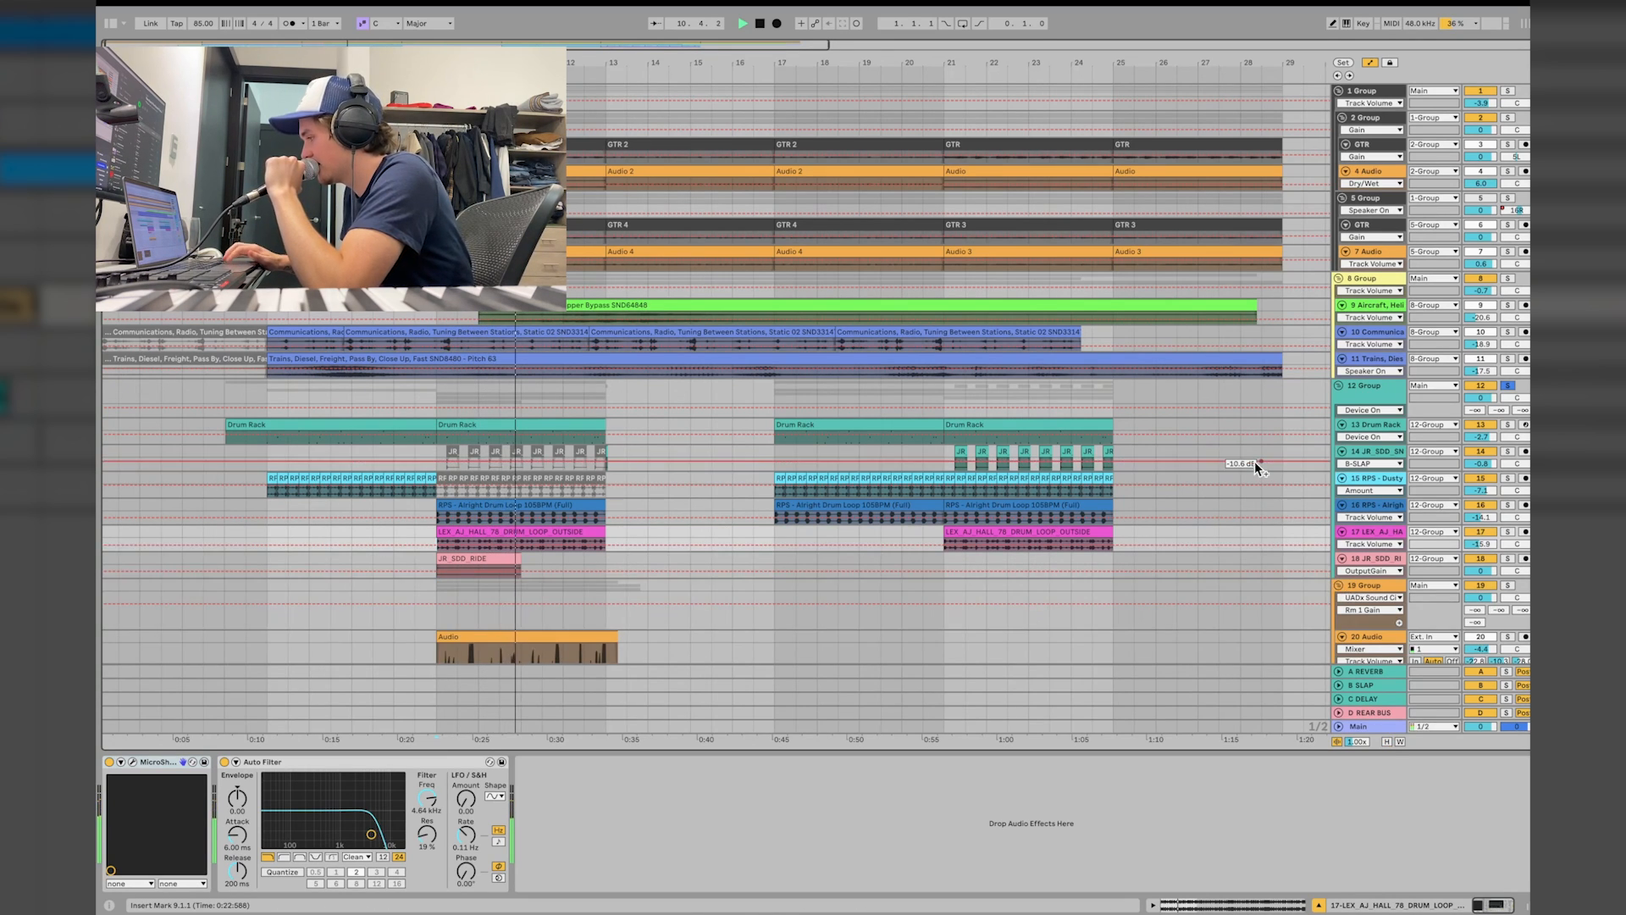
scroll(1253, 462, "down", 3)
scroll(1257, 464, "up", 3)
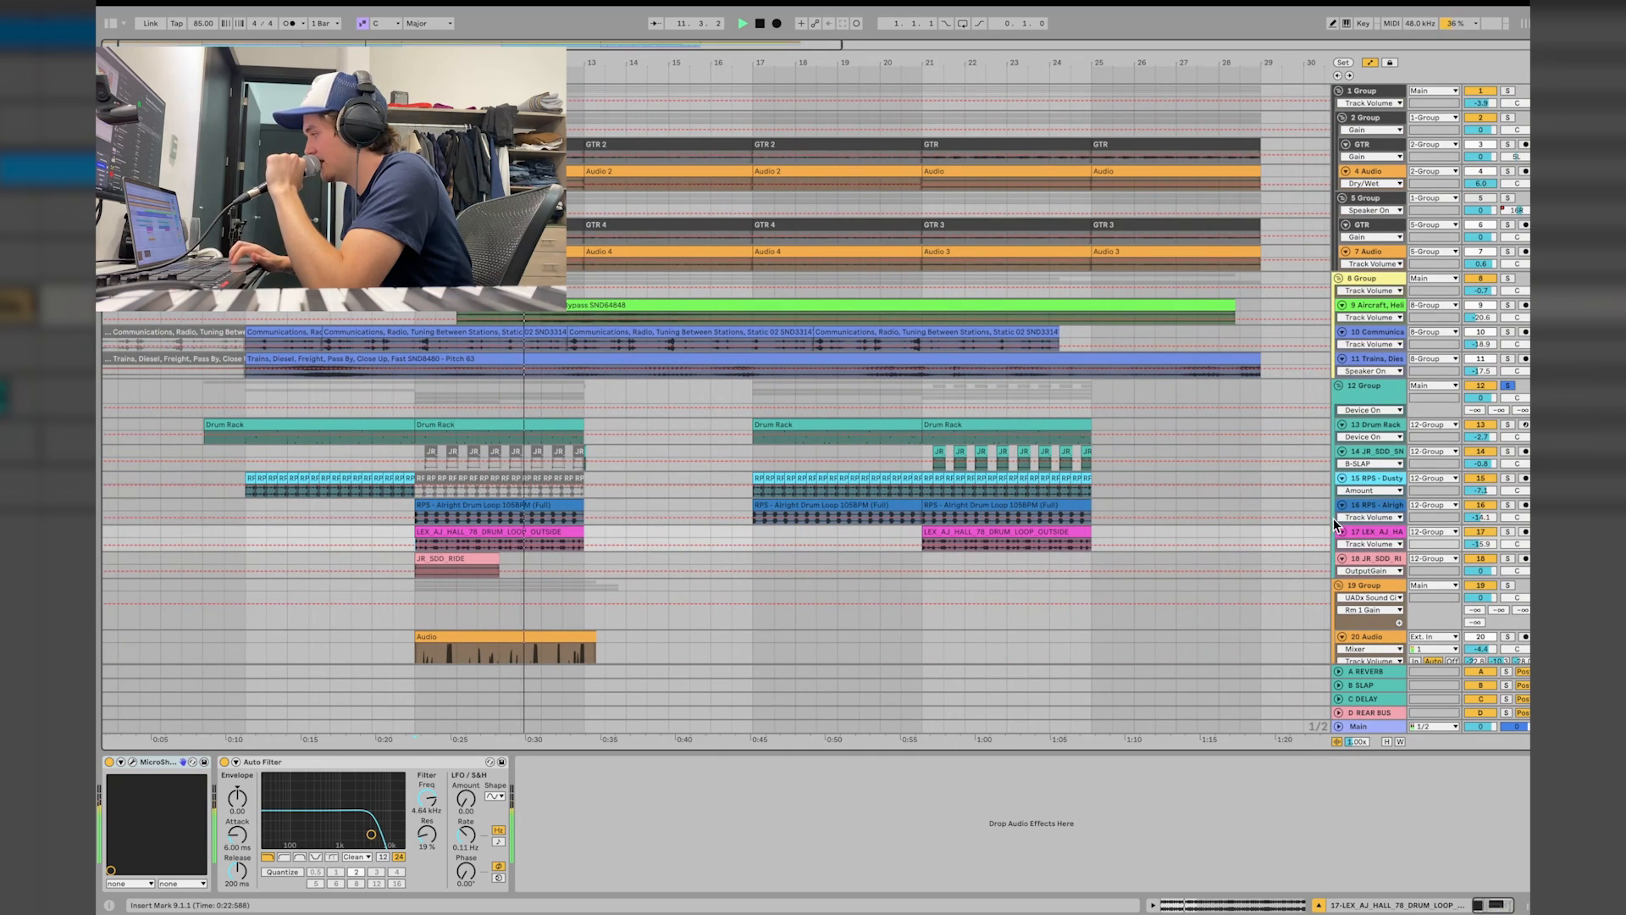
Add 8 Group and 1 Group to the soloed drum group and play them together
left_click(1507, 278)
key("space")
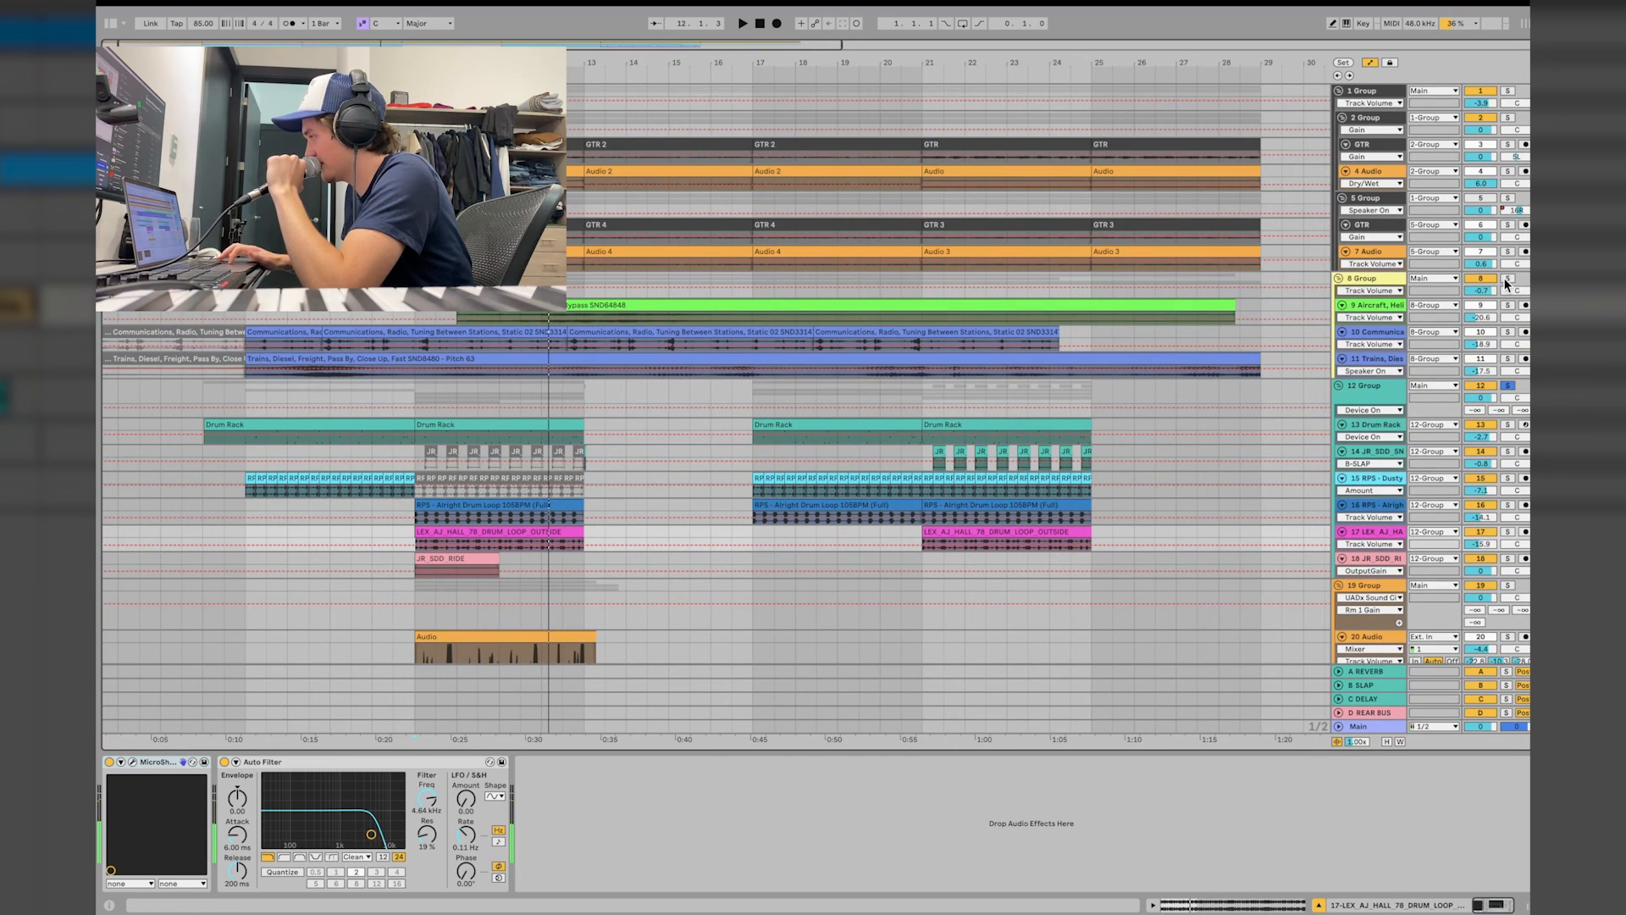
left_click(1508, 91)
key("space")
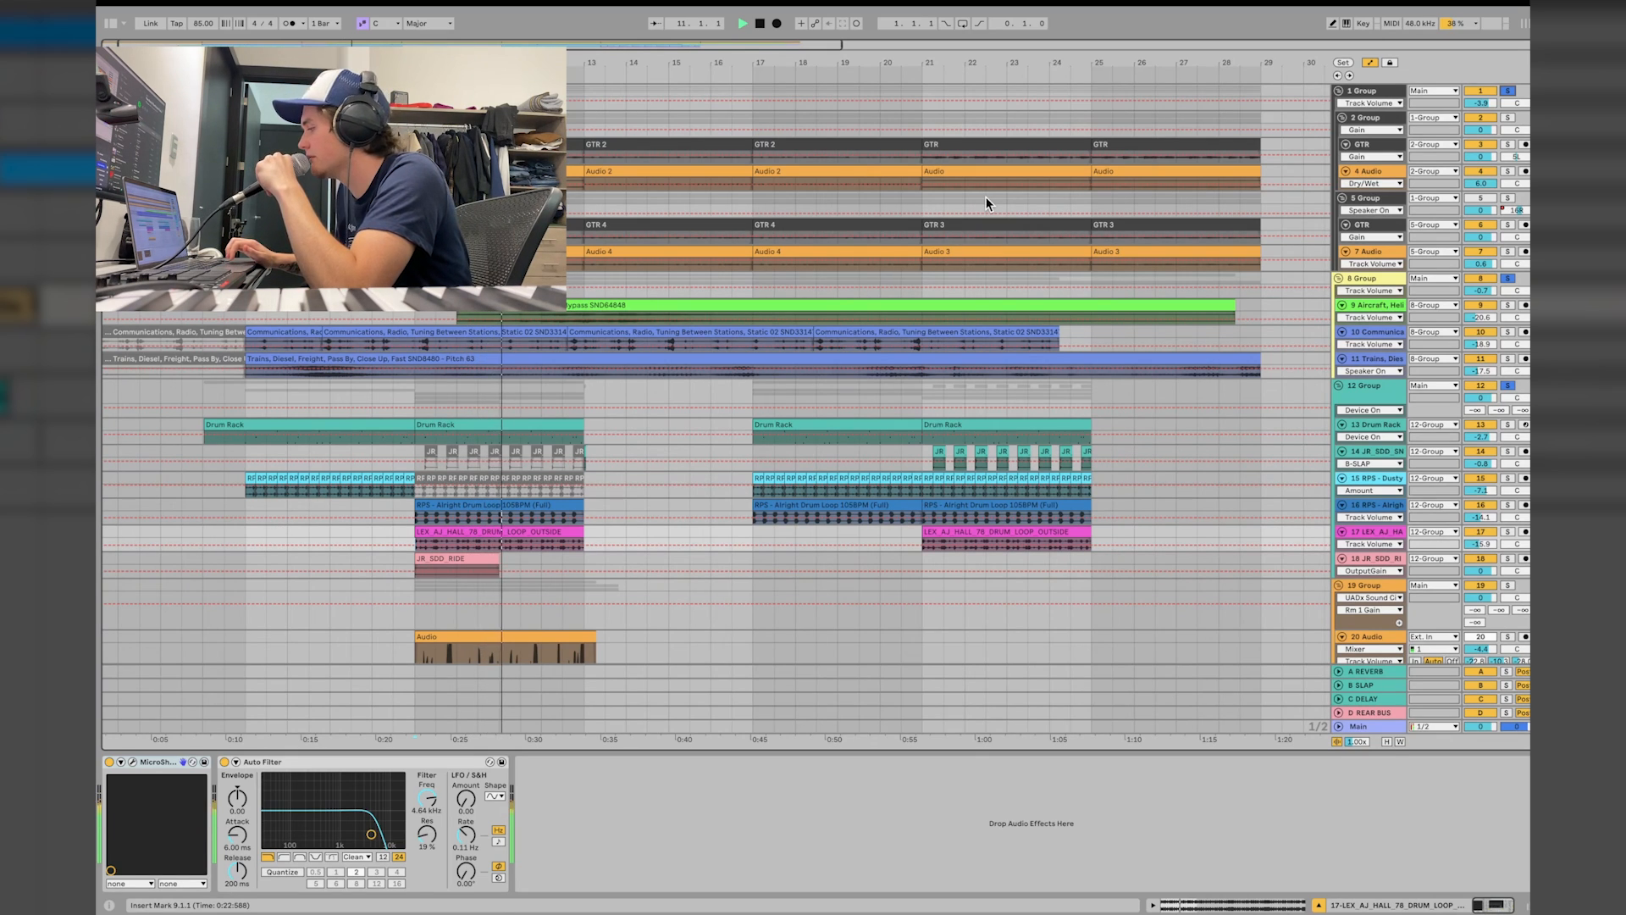
Loop the span of the Drum Rack clip from bar 9 to bar 13 and audition the vocal tracks below
left_click(523, 426)
key("ctrl+l")
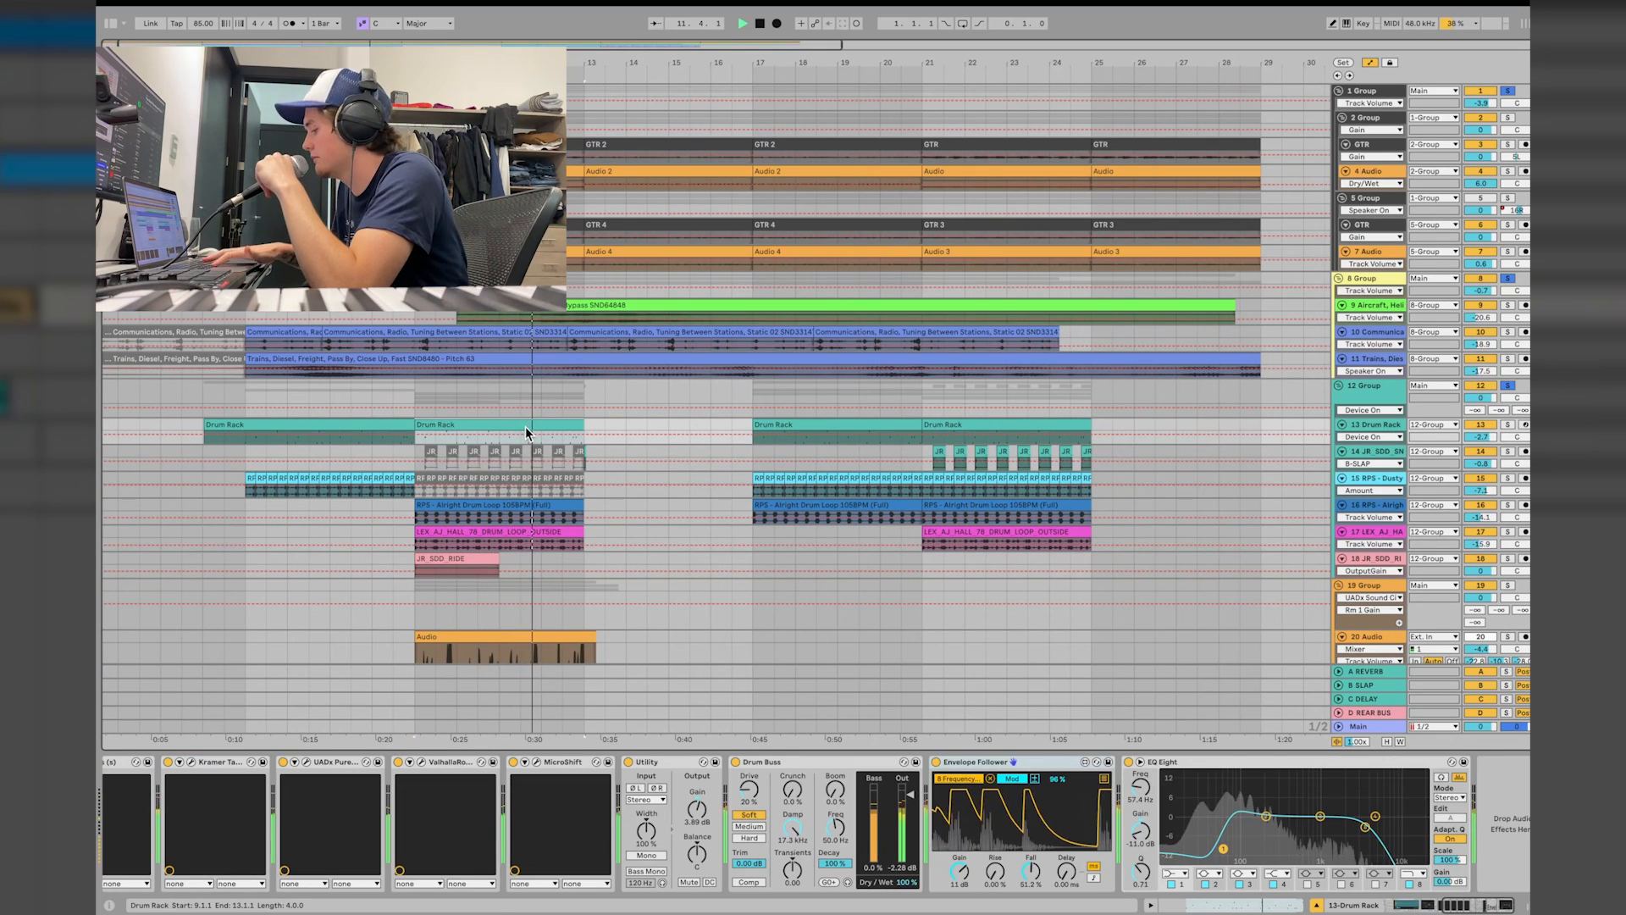
scroll(525, 427, "down", 10)
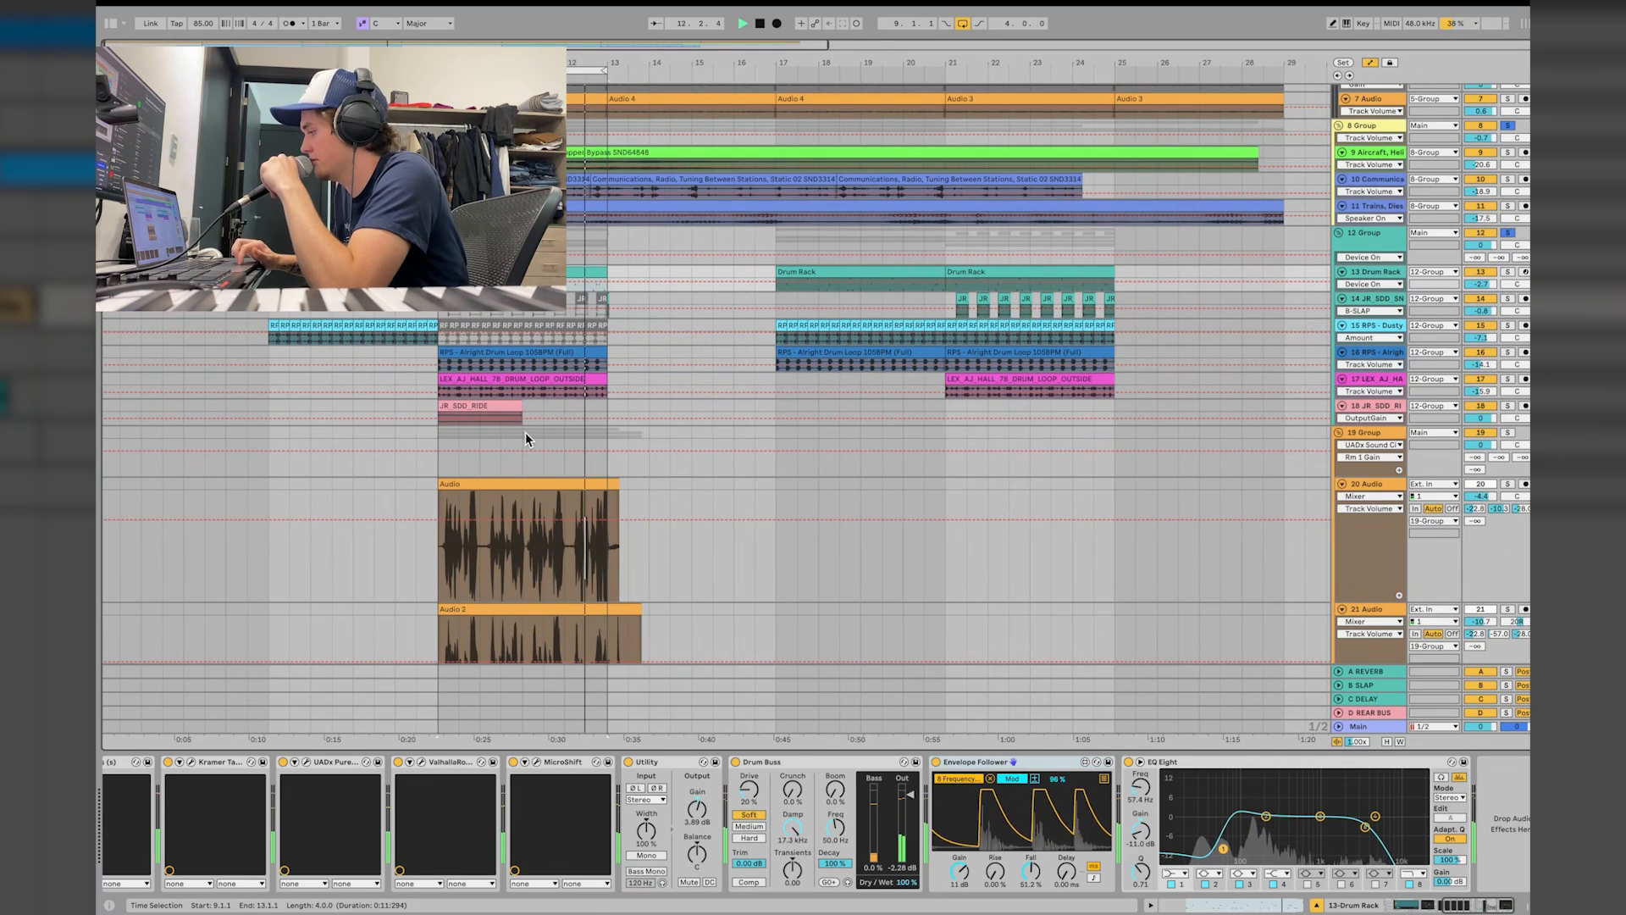
key("space")
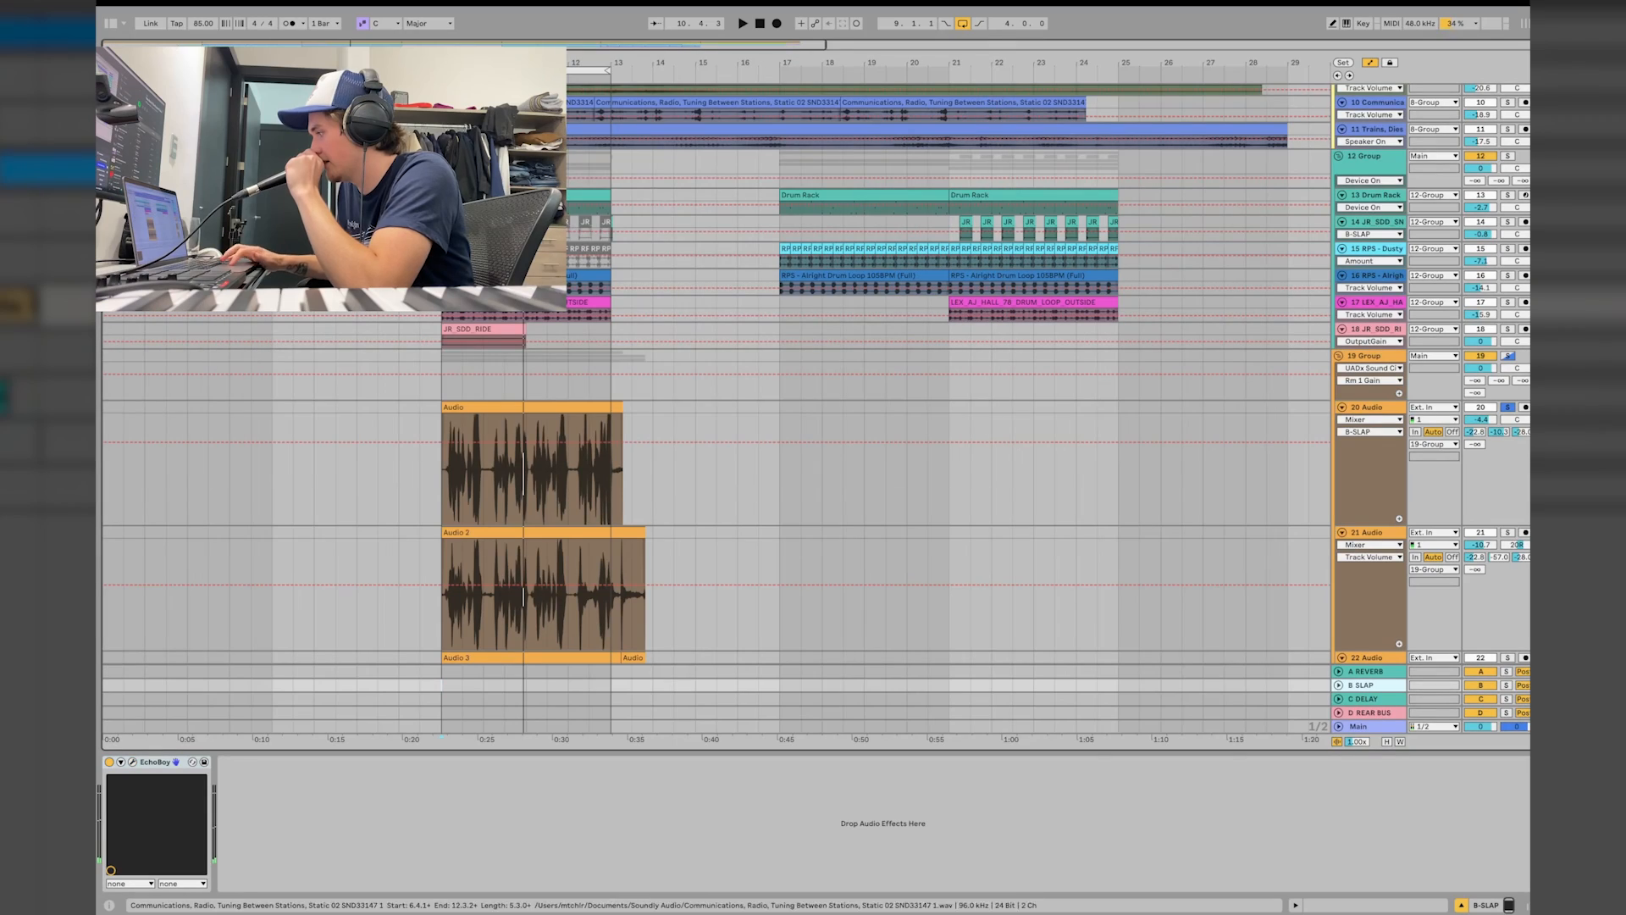
key("space")
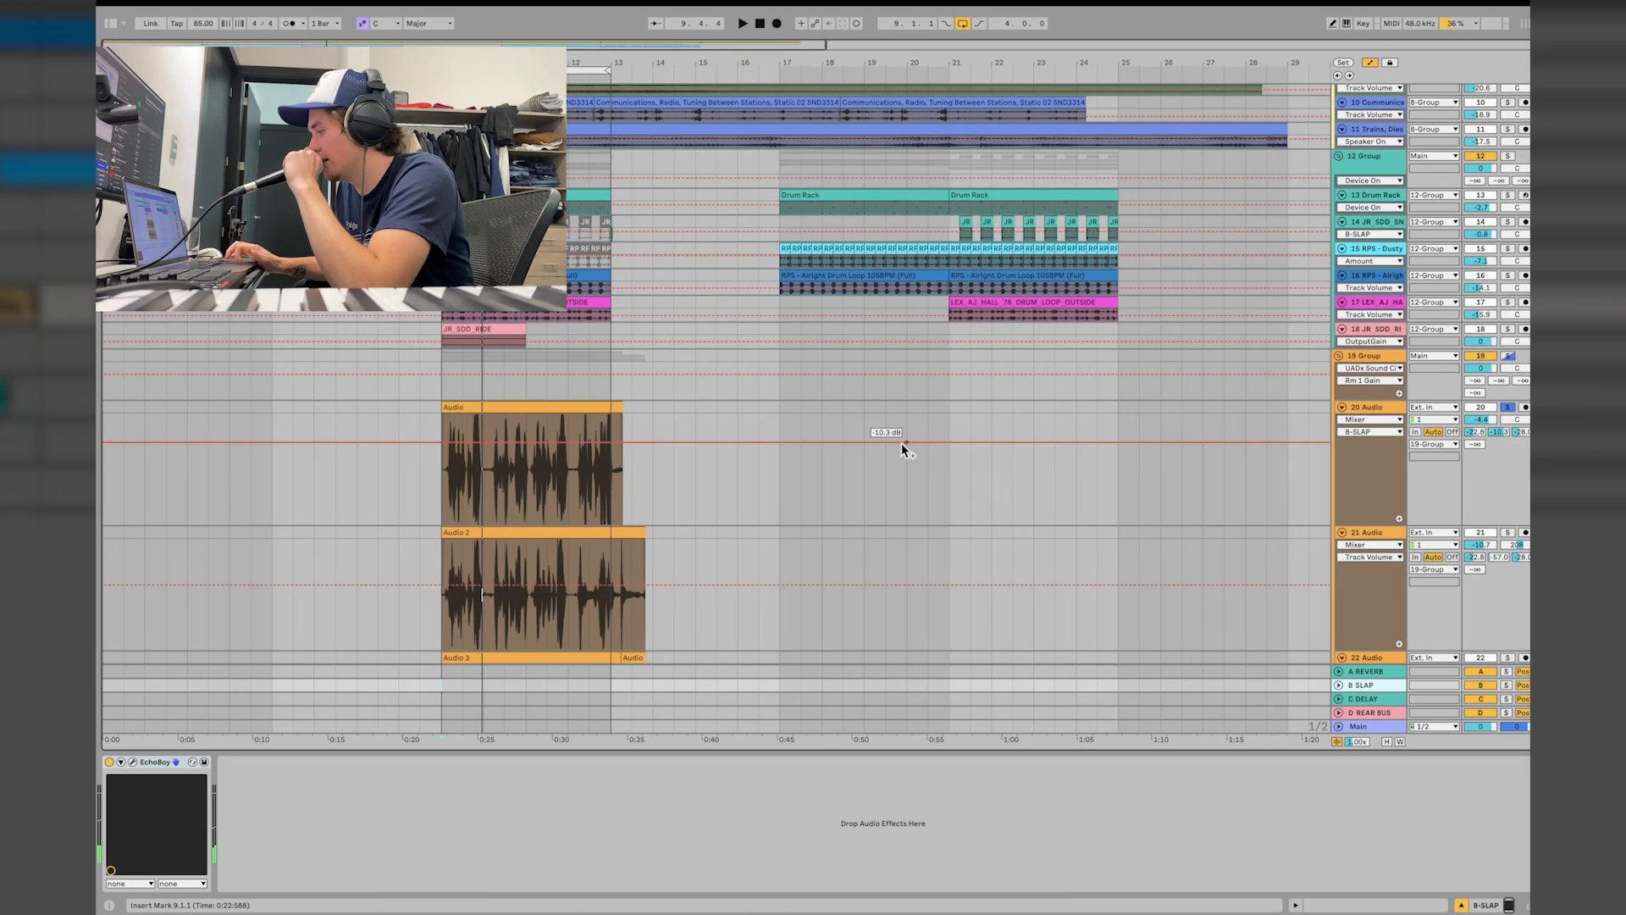
Open EchoBoy on the B SLAP return track and play that return in solo
left_click(1360, 698)
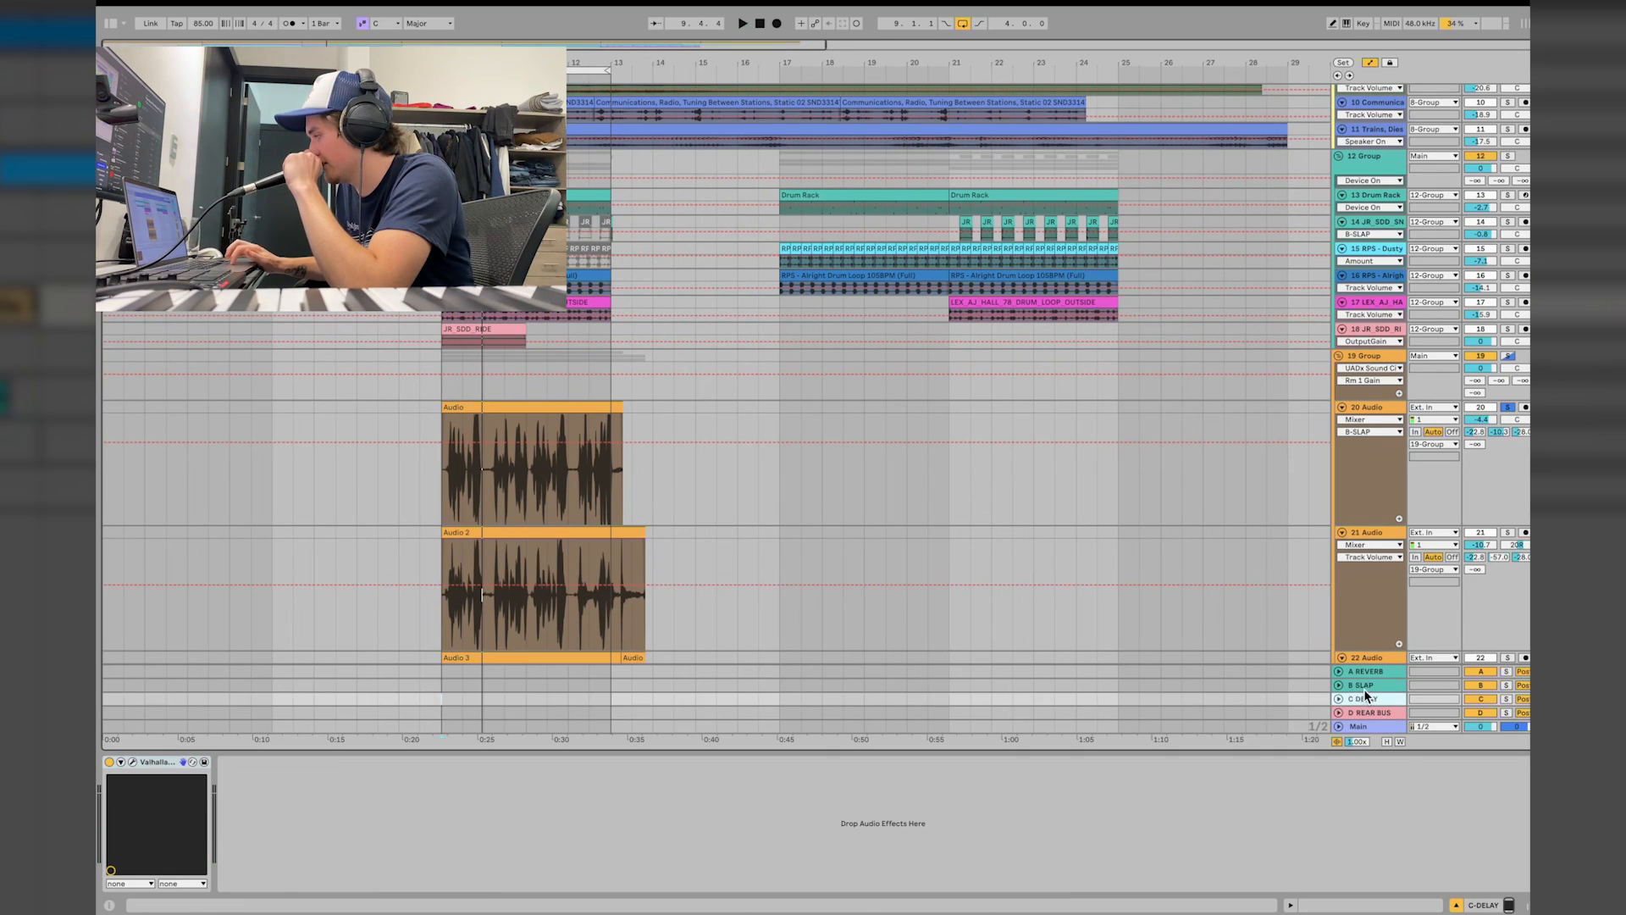
key("Up")
left_click(132, 762)
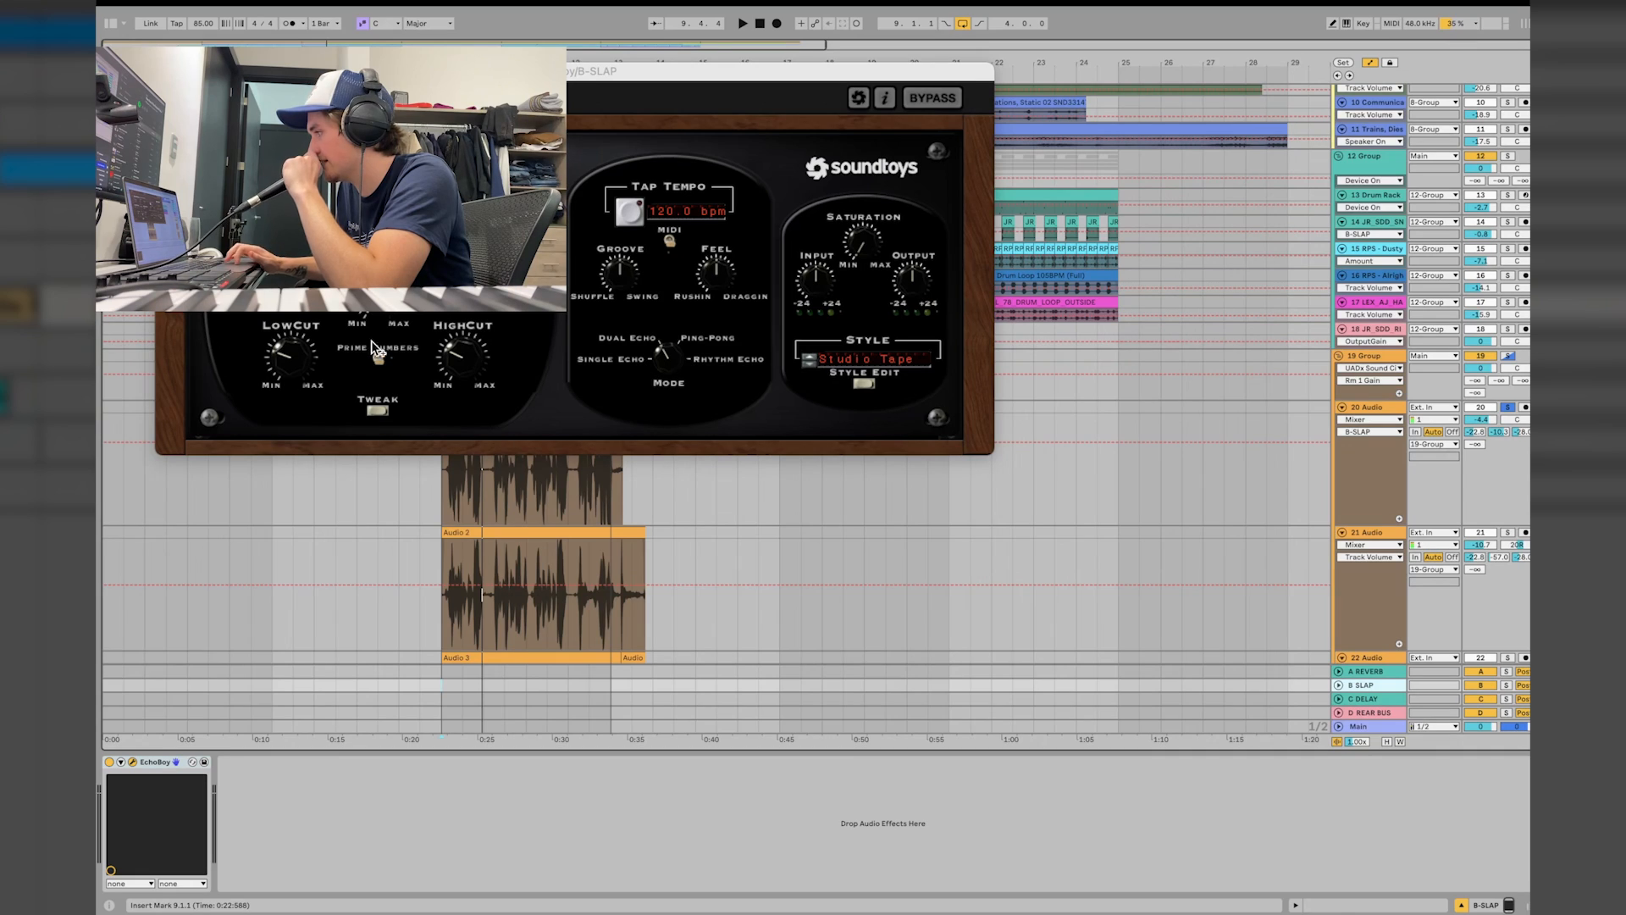
key("space")
left_click(1505, 685)
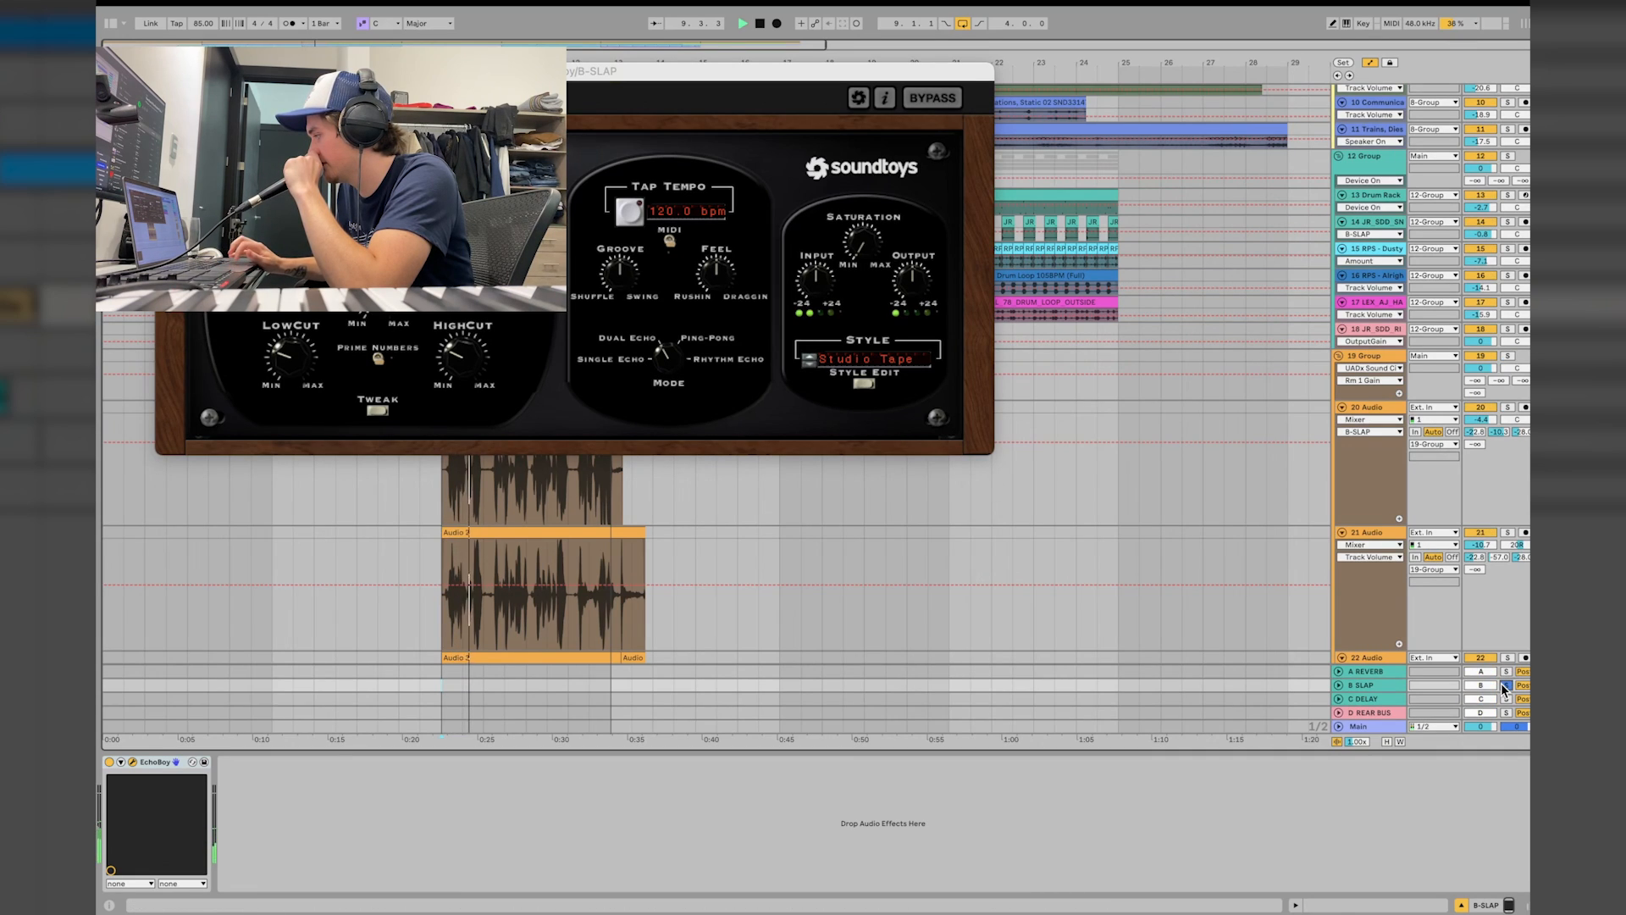
key("space")
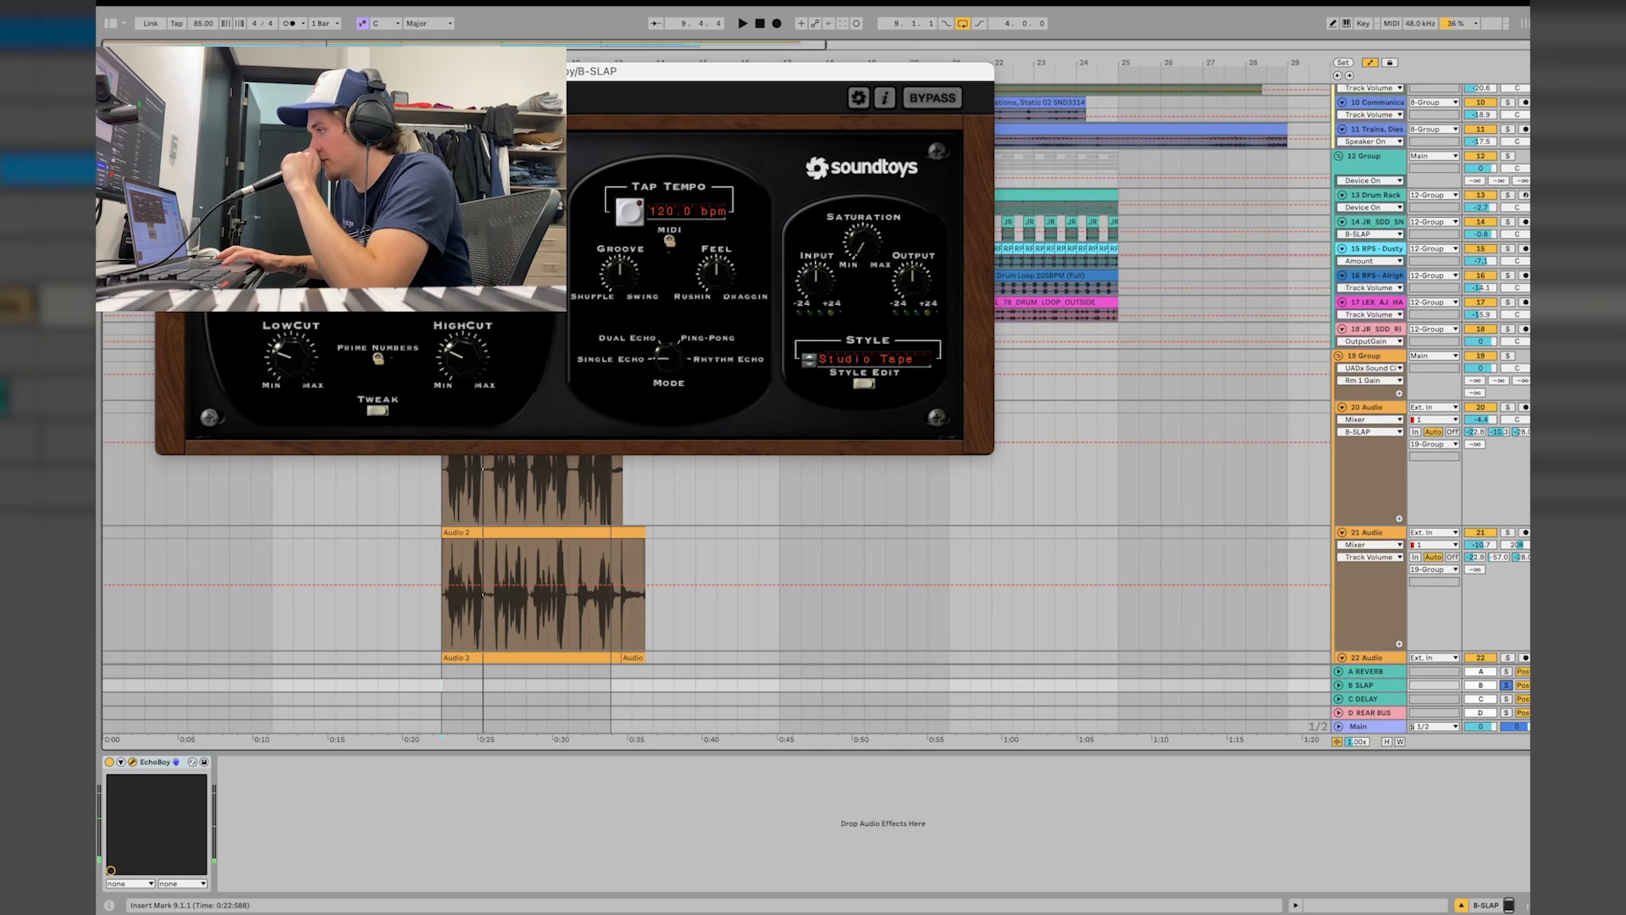
Close EchoBoy and play the 20 Audio vocal track in solo instead of the slap return
left_click(167, 71)
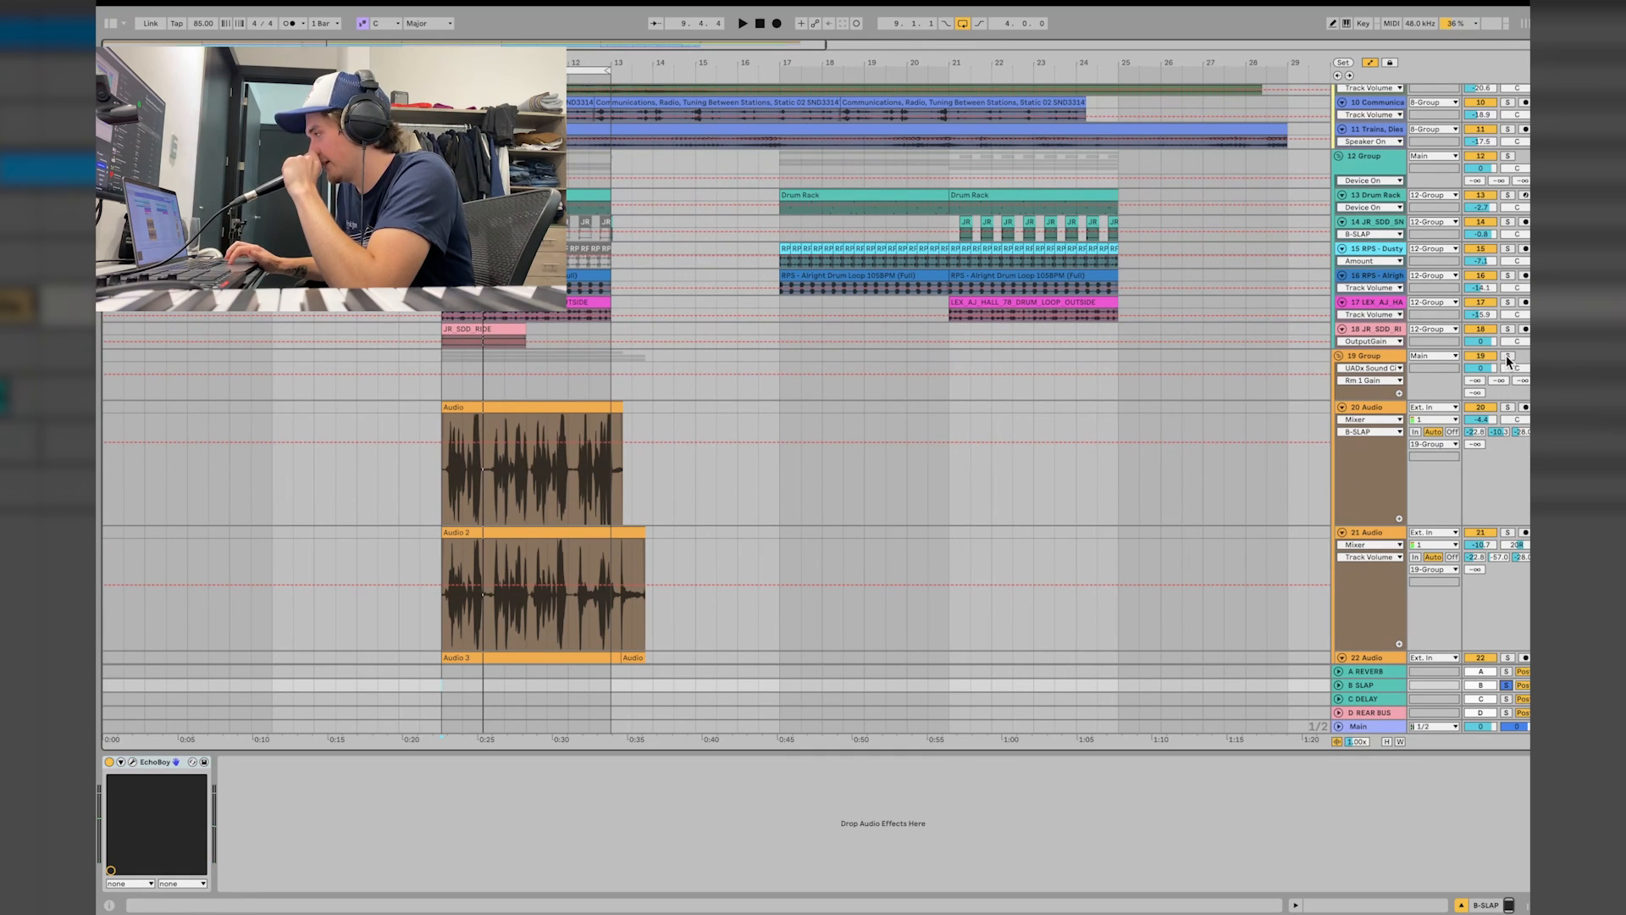
left_click(1508, 408)
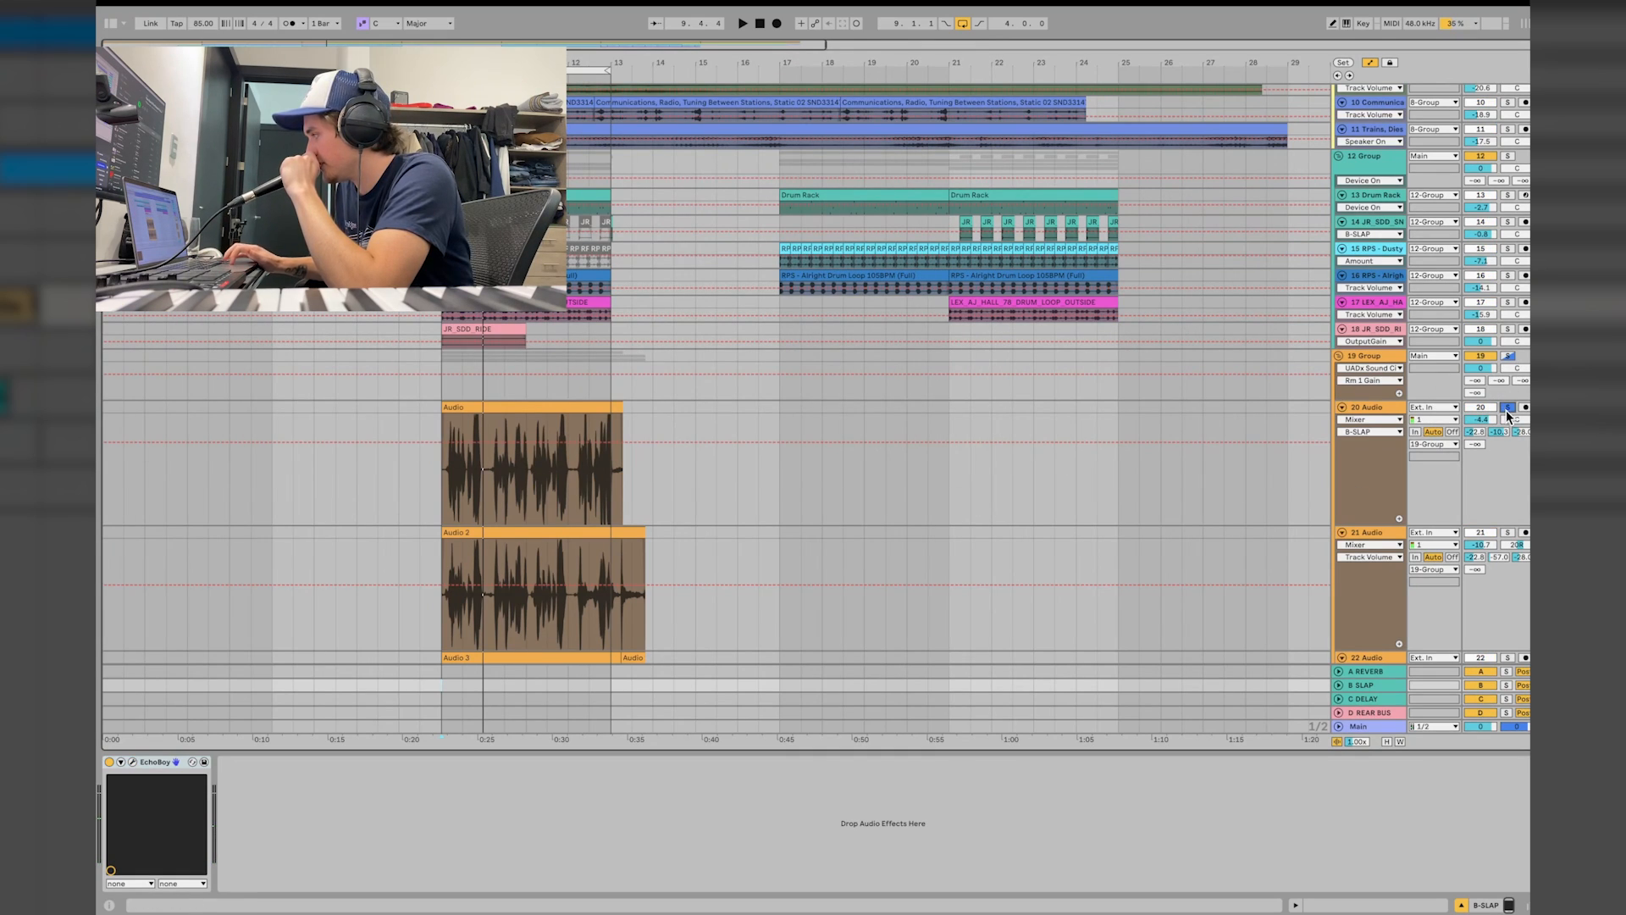
key("space")
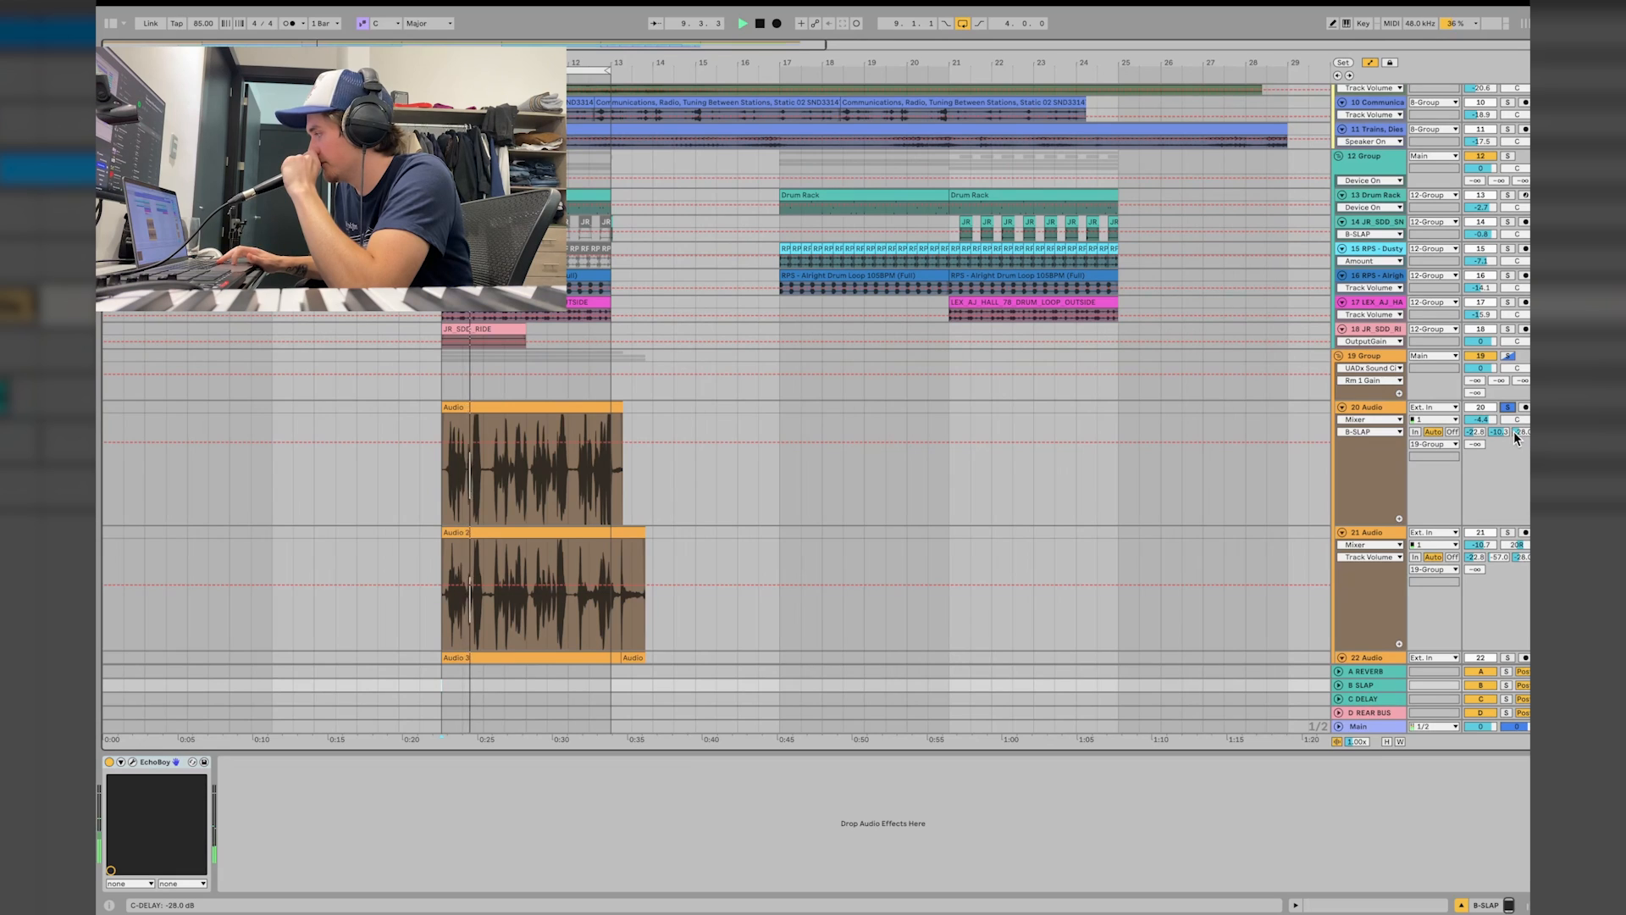
Display the A-REVERB send automation on 20 Audio and open Rev Spring-636 on the A REVERB return
left_click(1479, 433)
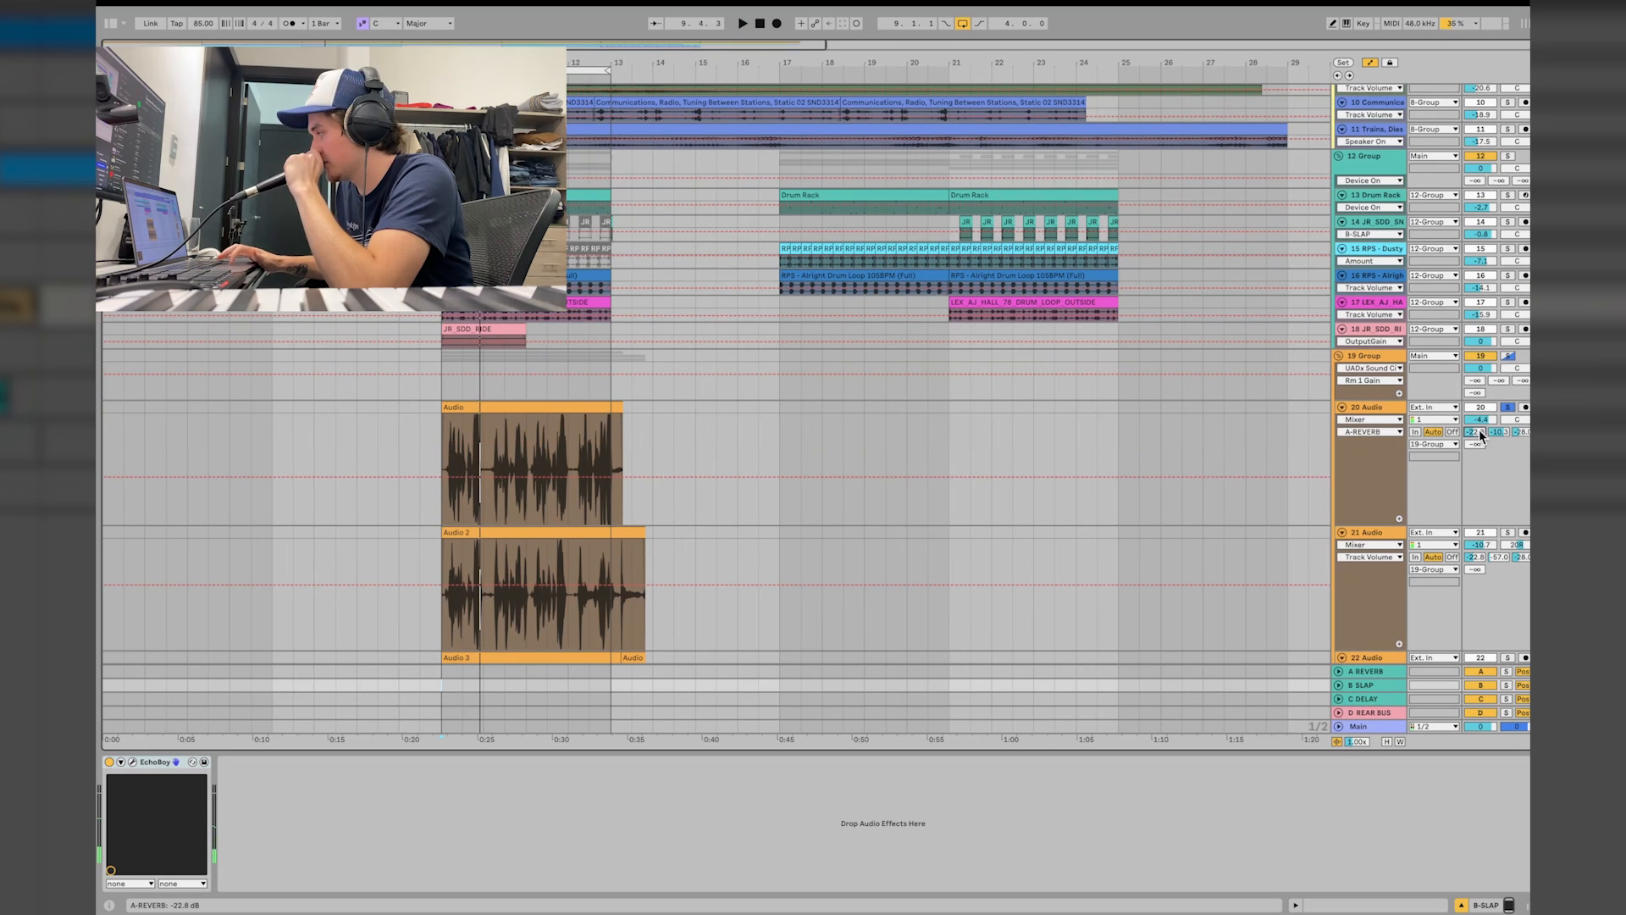
left_click(1353, 672)
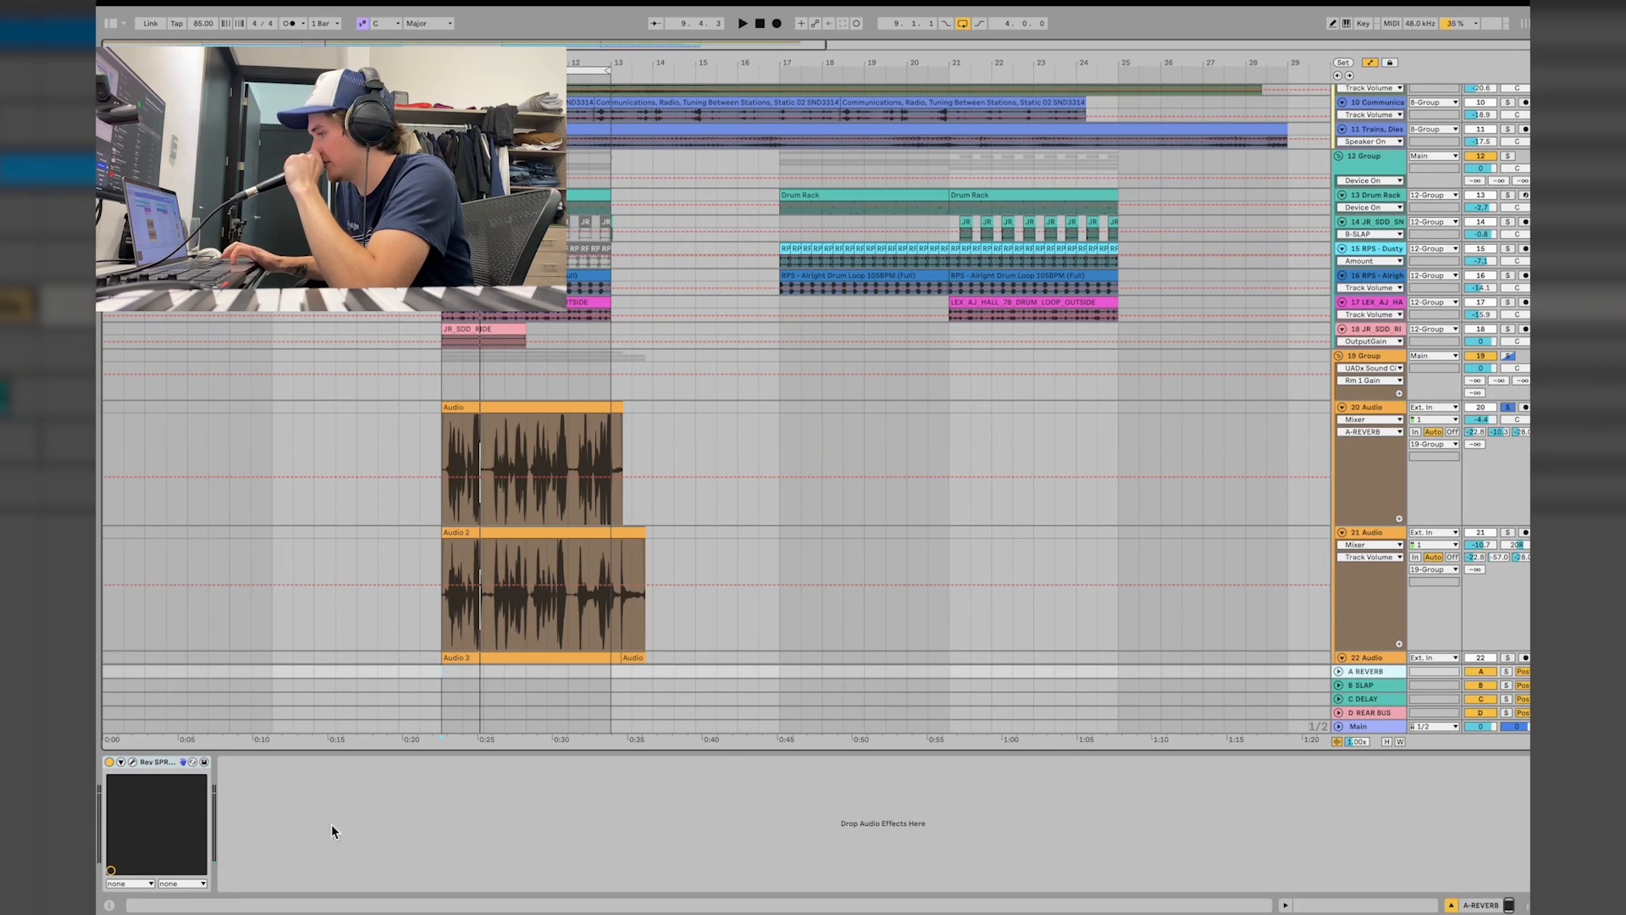
left_click(132, 761)
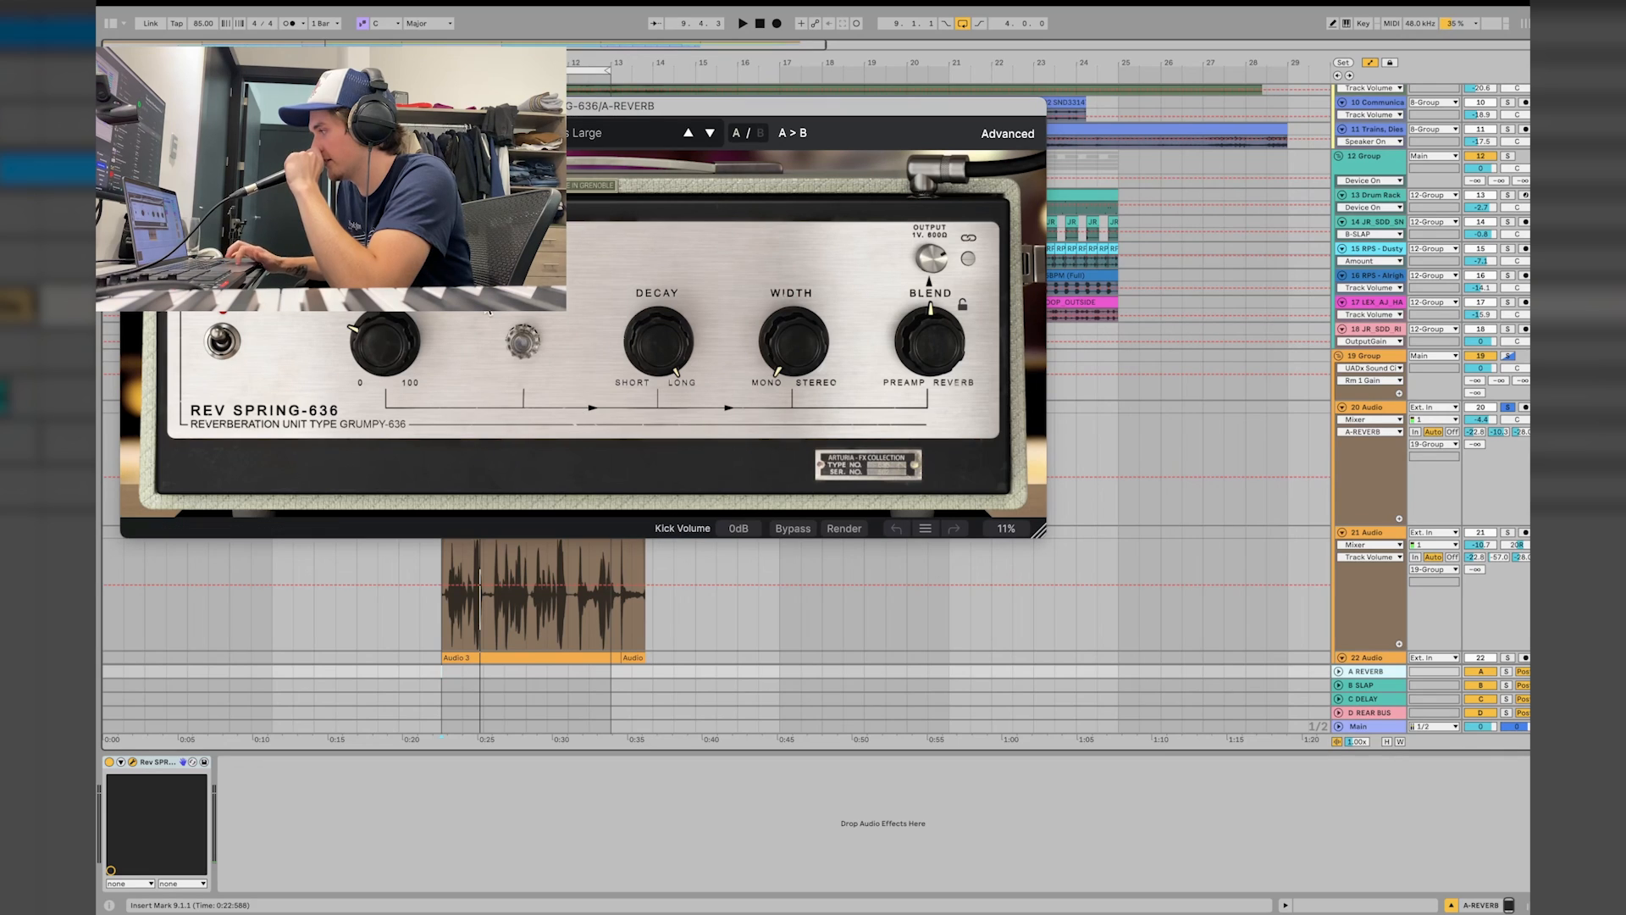
Raise the Rev Spring-636 Width to about the middle and shorten its Decay while auditioning, closing the plug-in when done
mouse_move(796, 327)
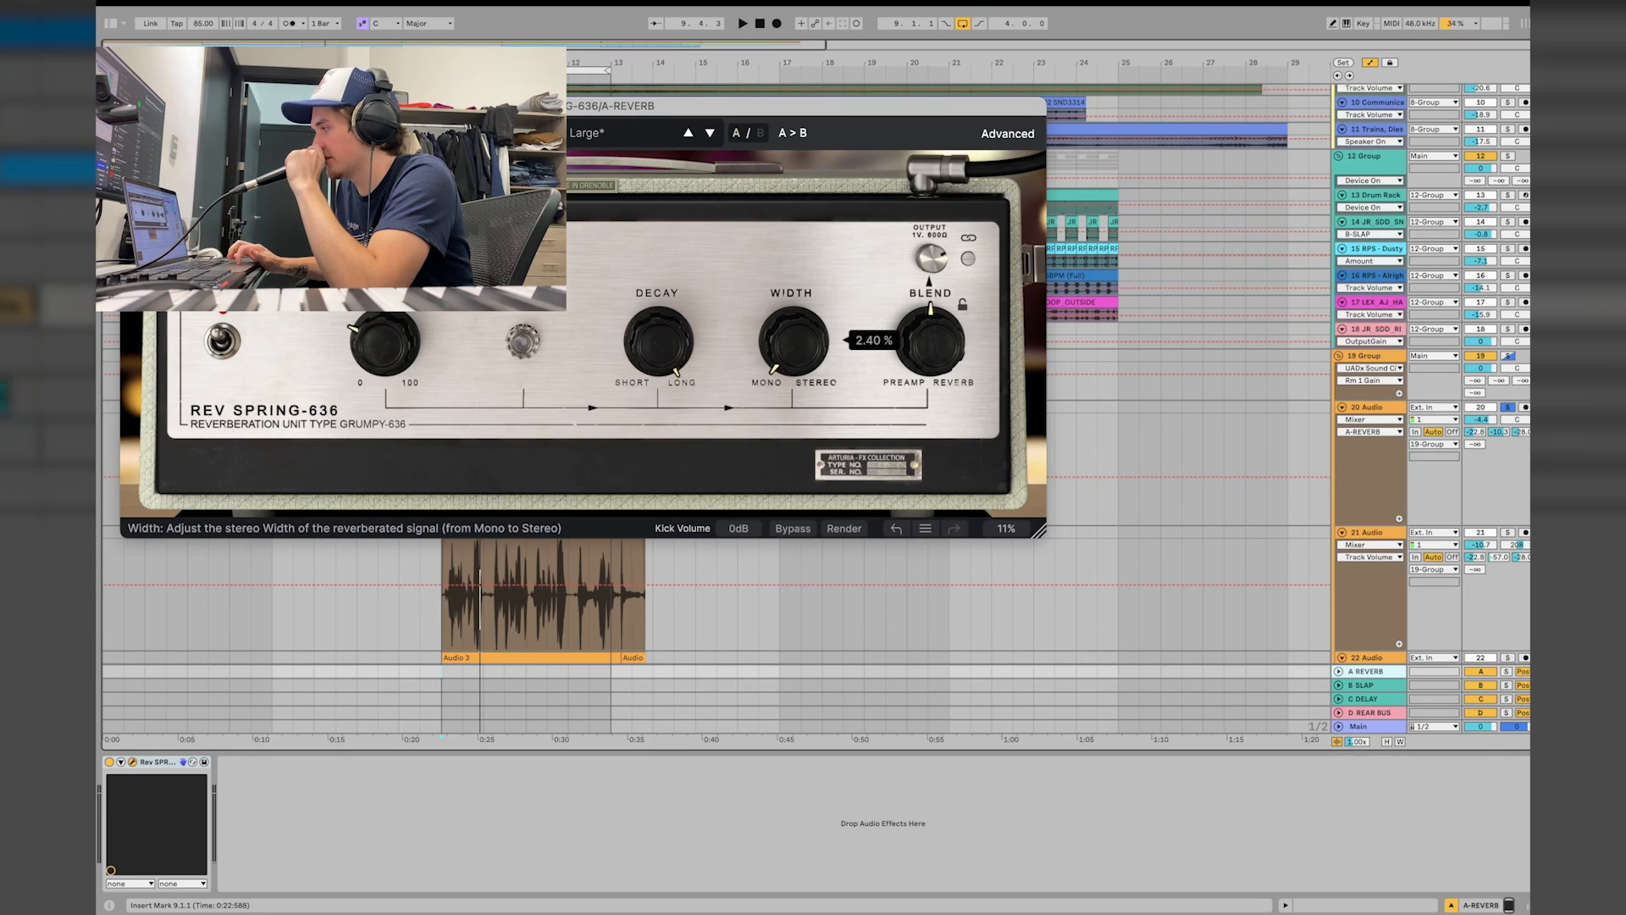
left_click_drag(796, 327, 796, 262)
key("space")
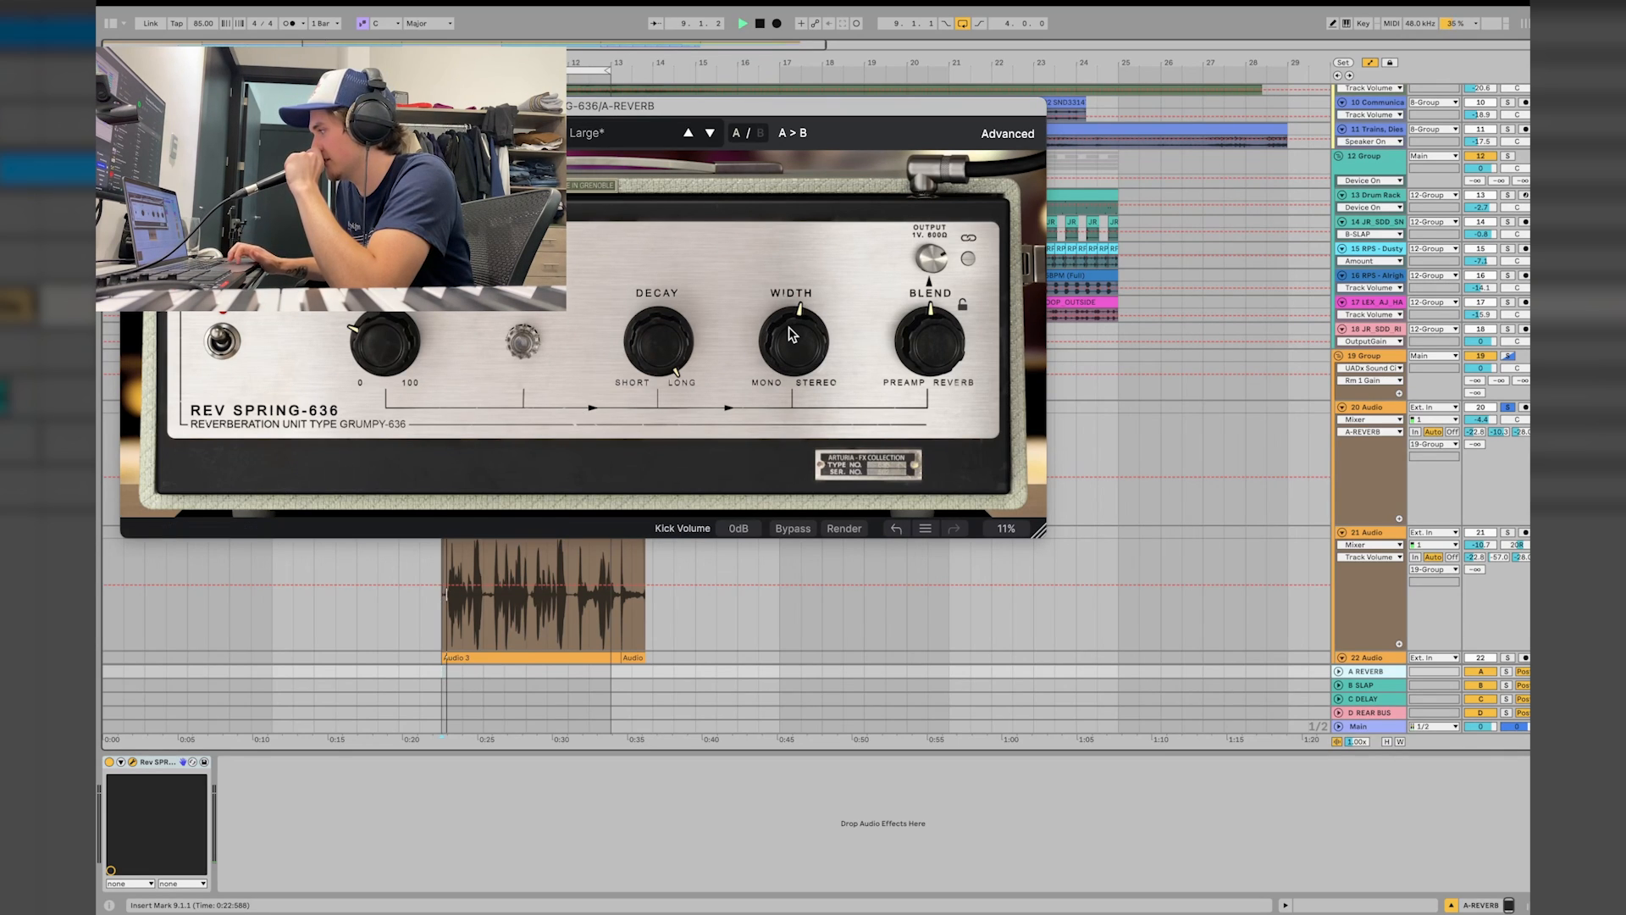
mouse_move(665, 342)
left_mouse_down()
mouse_move(664, 364)
mouse_move(658, 339)
left_mouse_up()
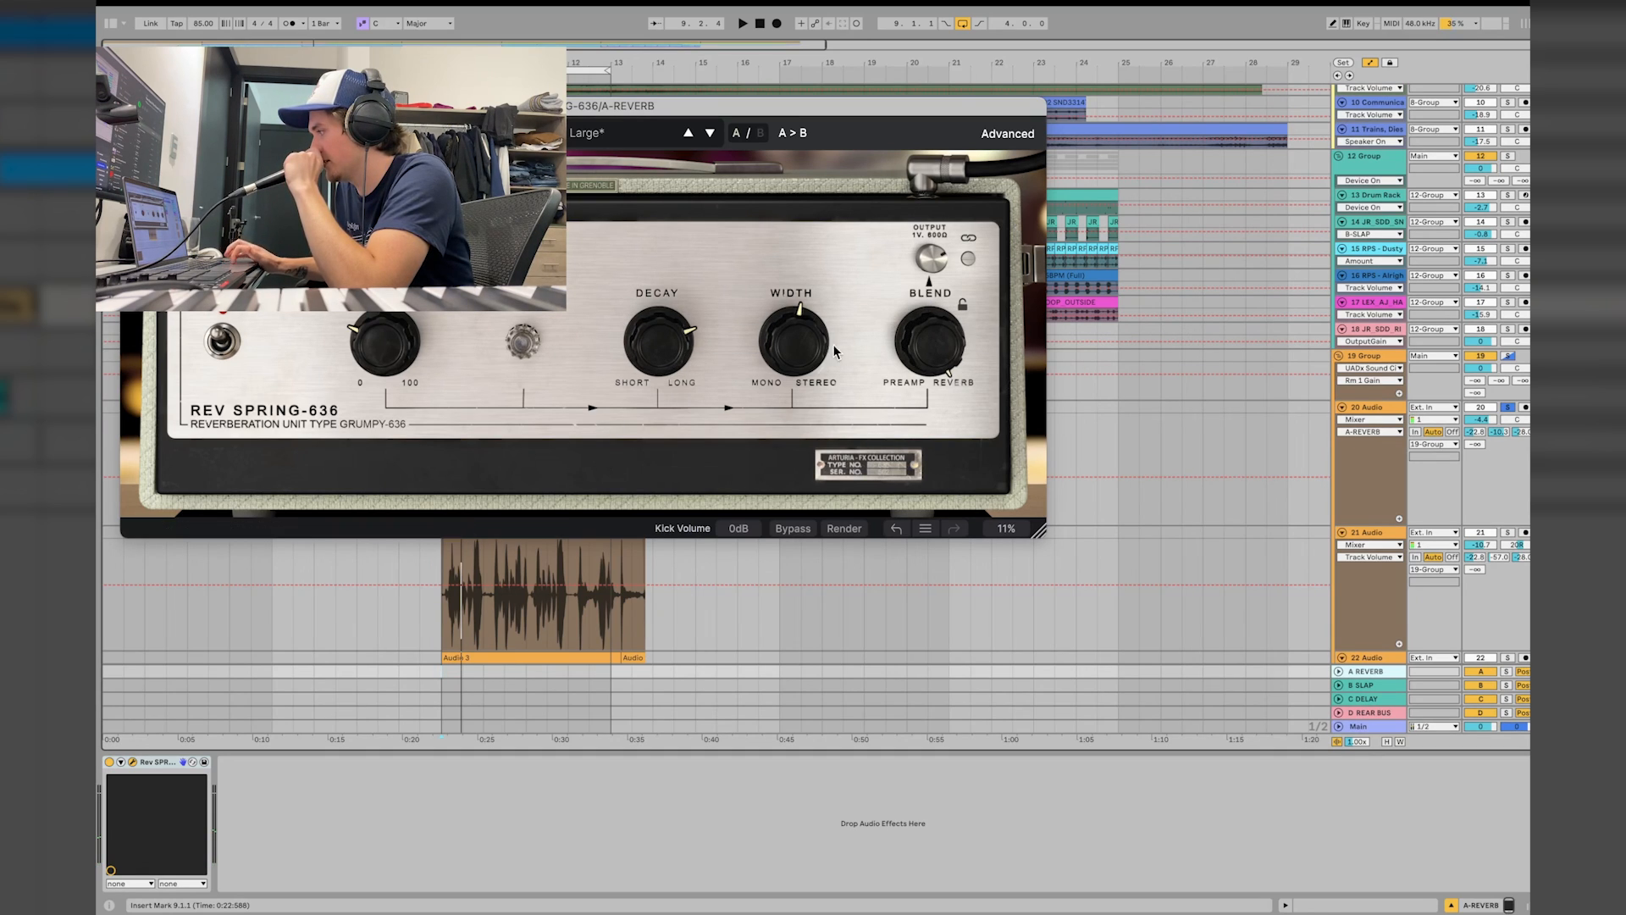
key("space")
left_click(132, 105)
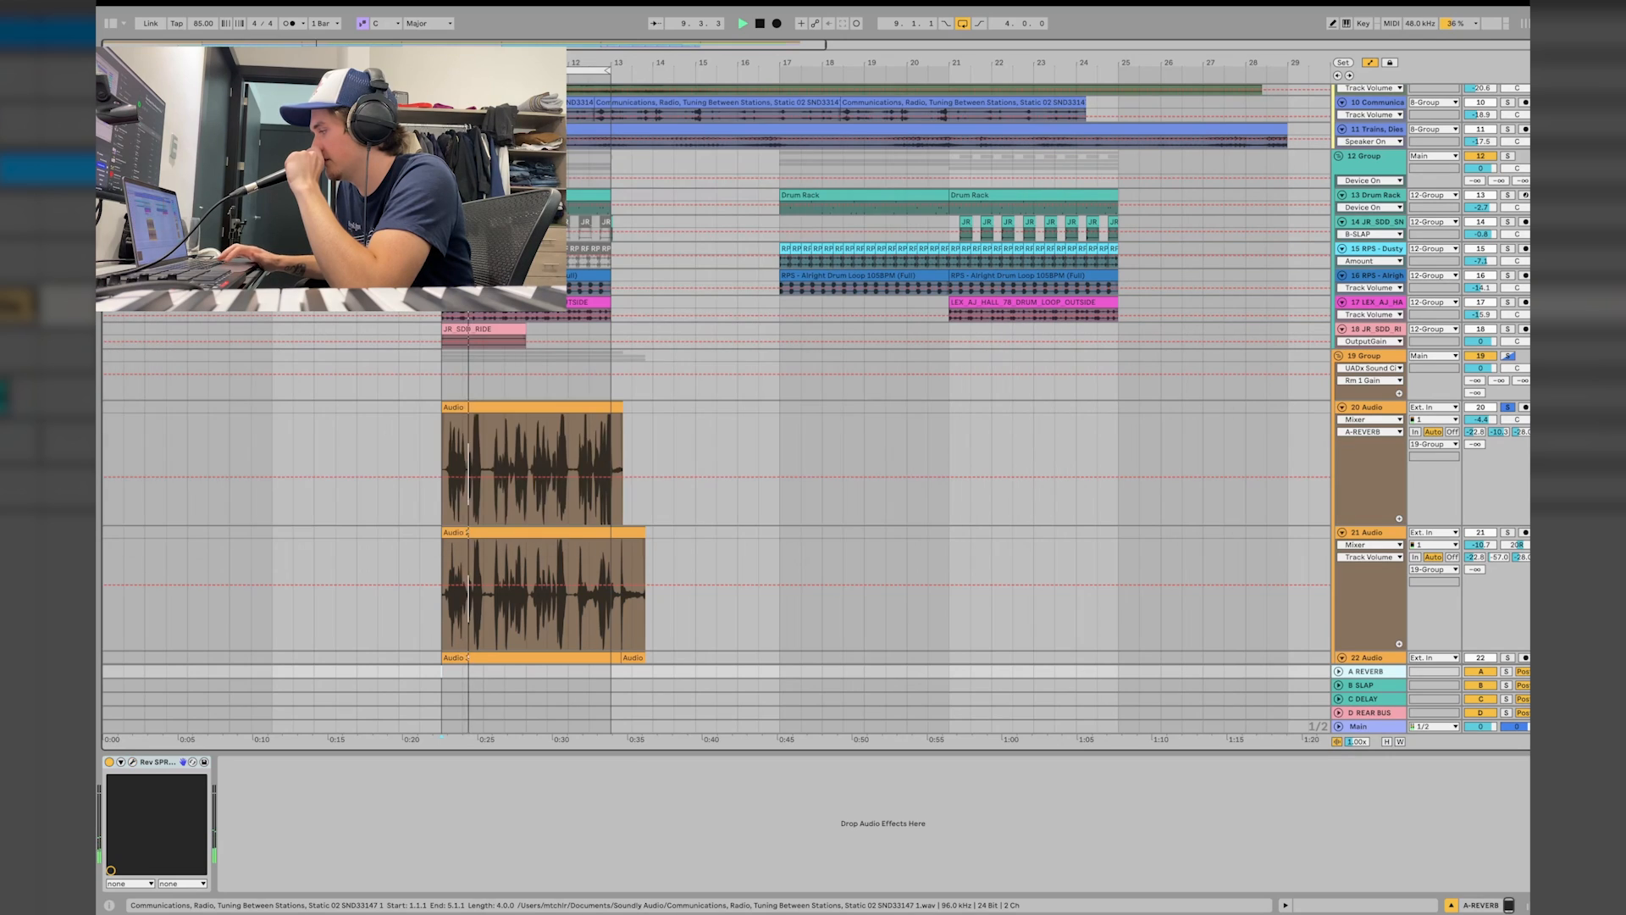
Stop playback and open the Valhalla plug-in on the C DELAY return track
key("space")
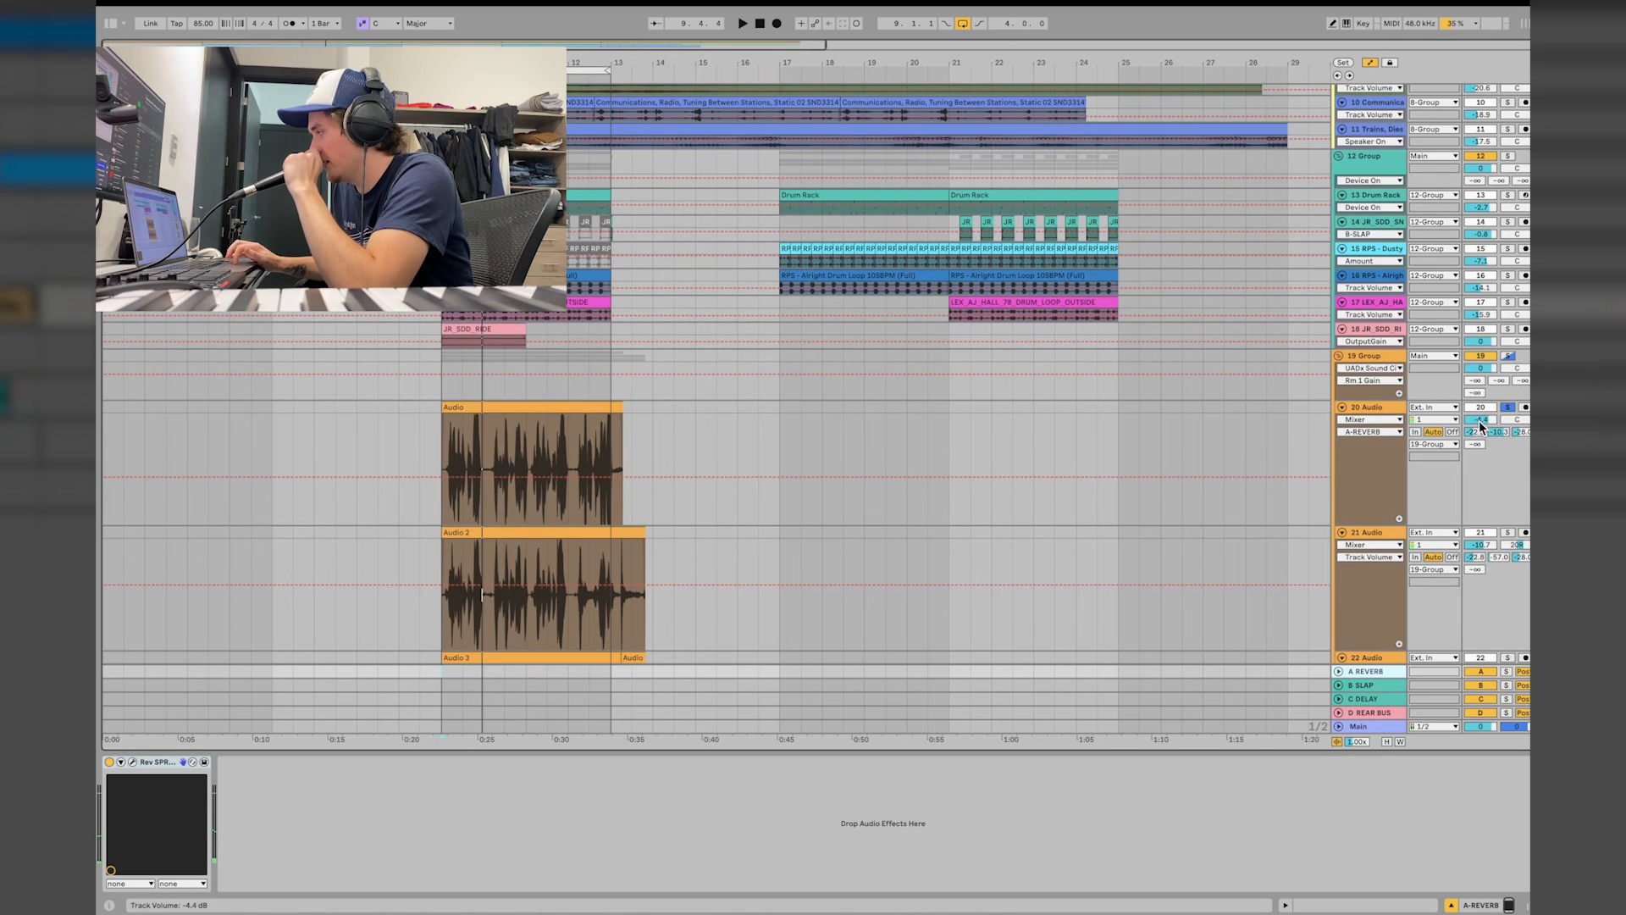
left_click(1373, 695)
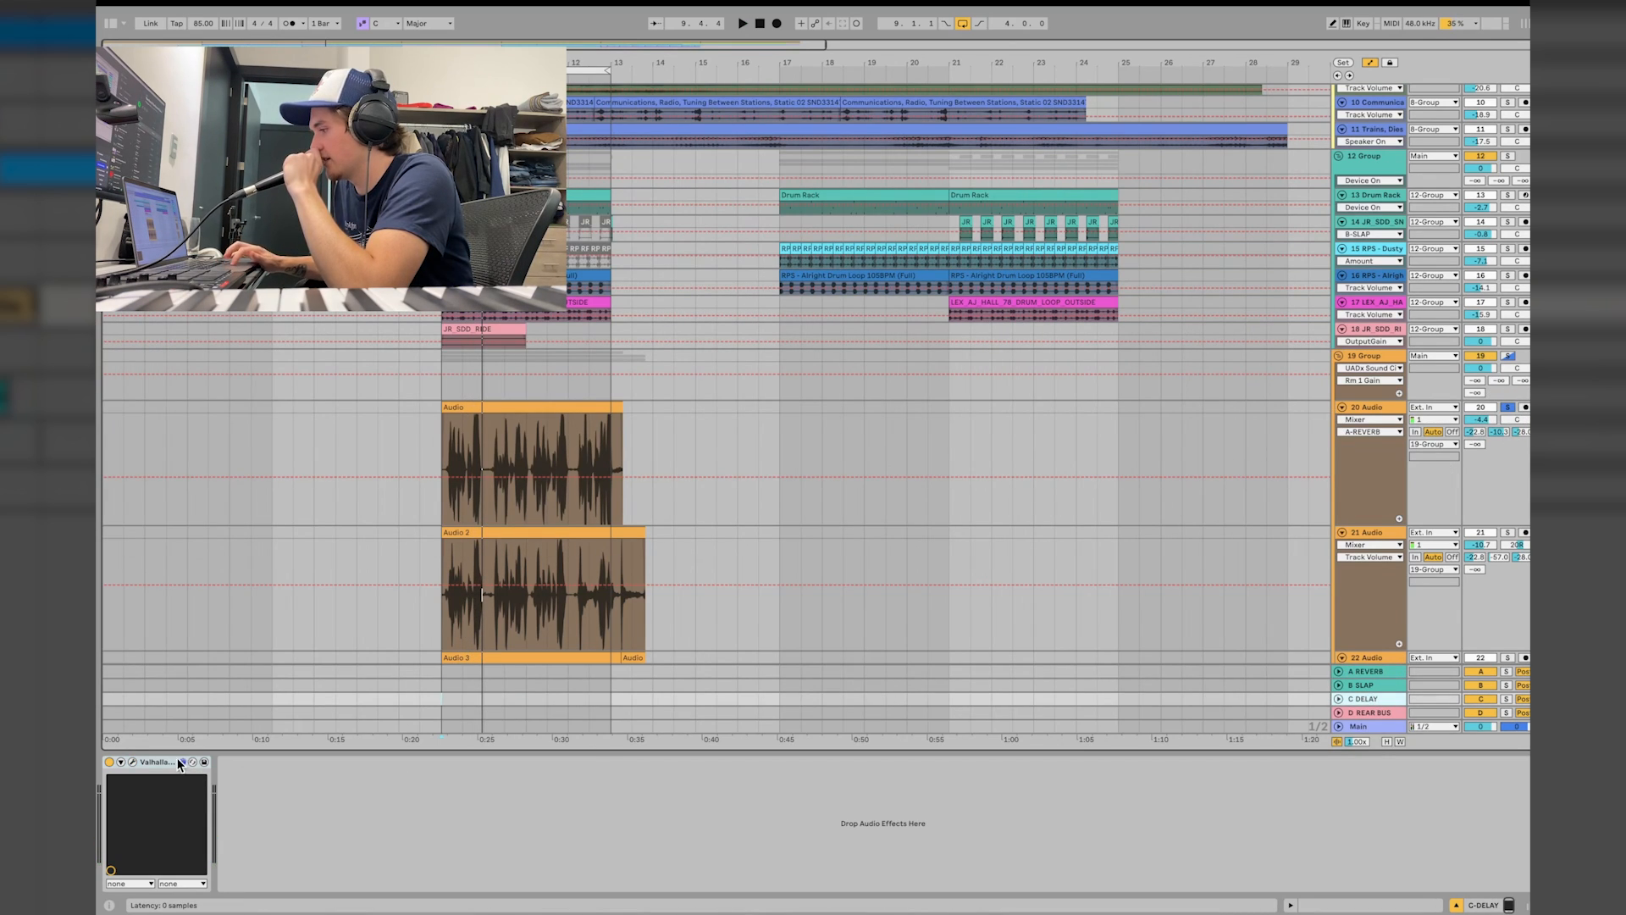
left_click(134, 763)
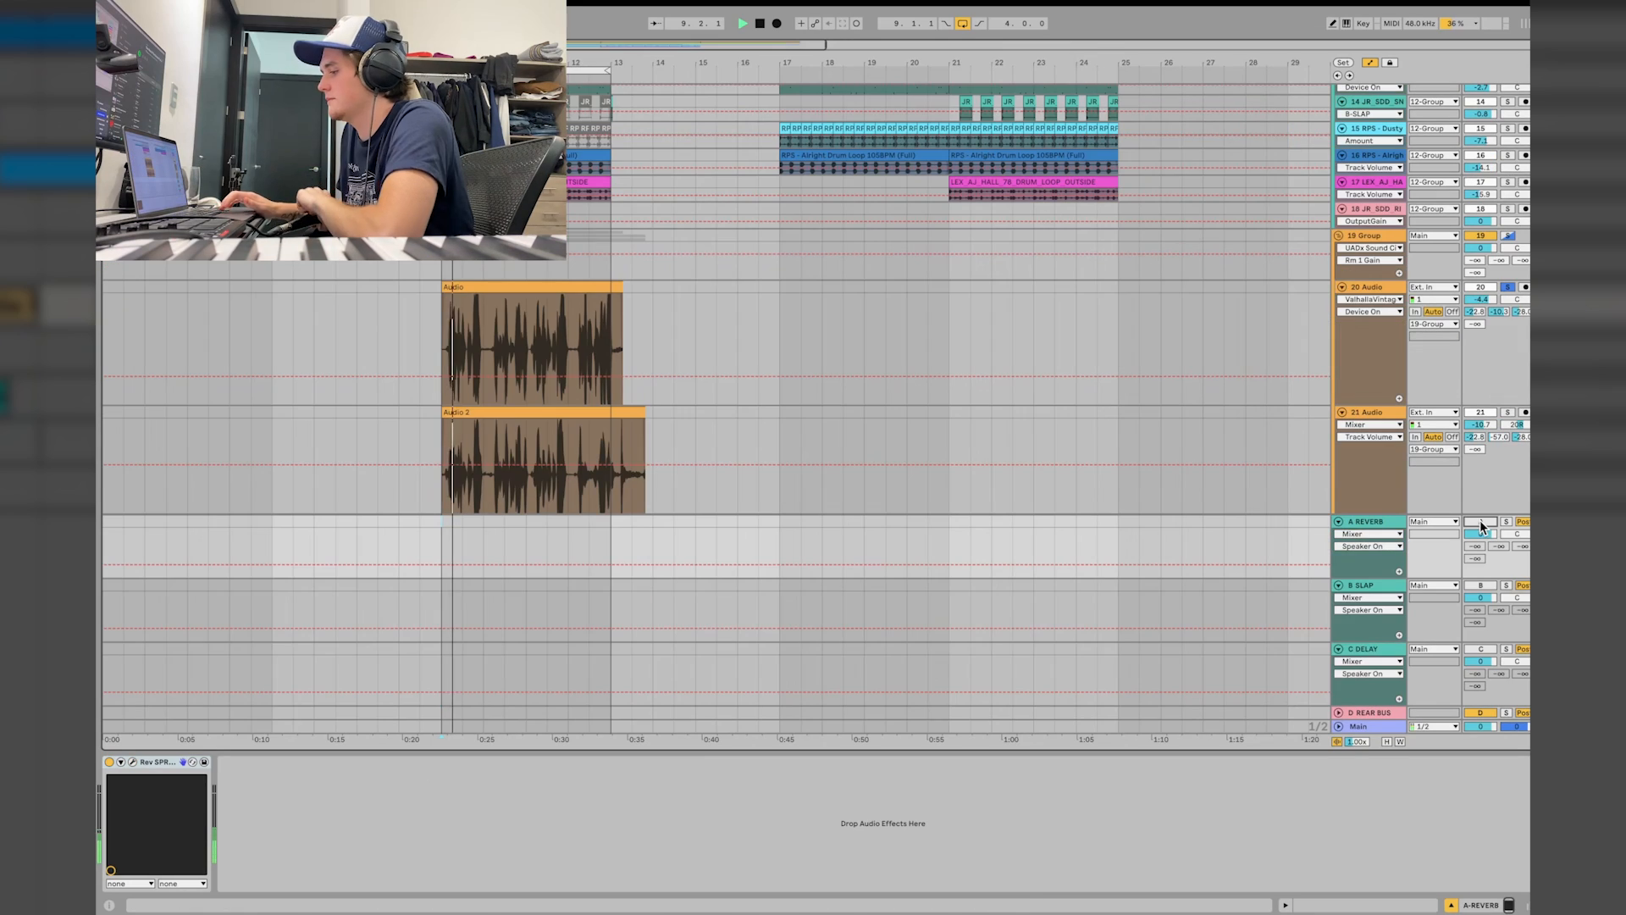
Check the device chains of the 20 Audio vocal track and 19 Group during playback
left_click(1374, 287)
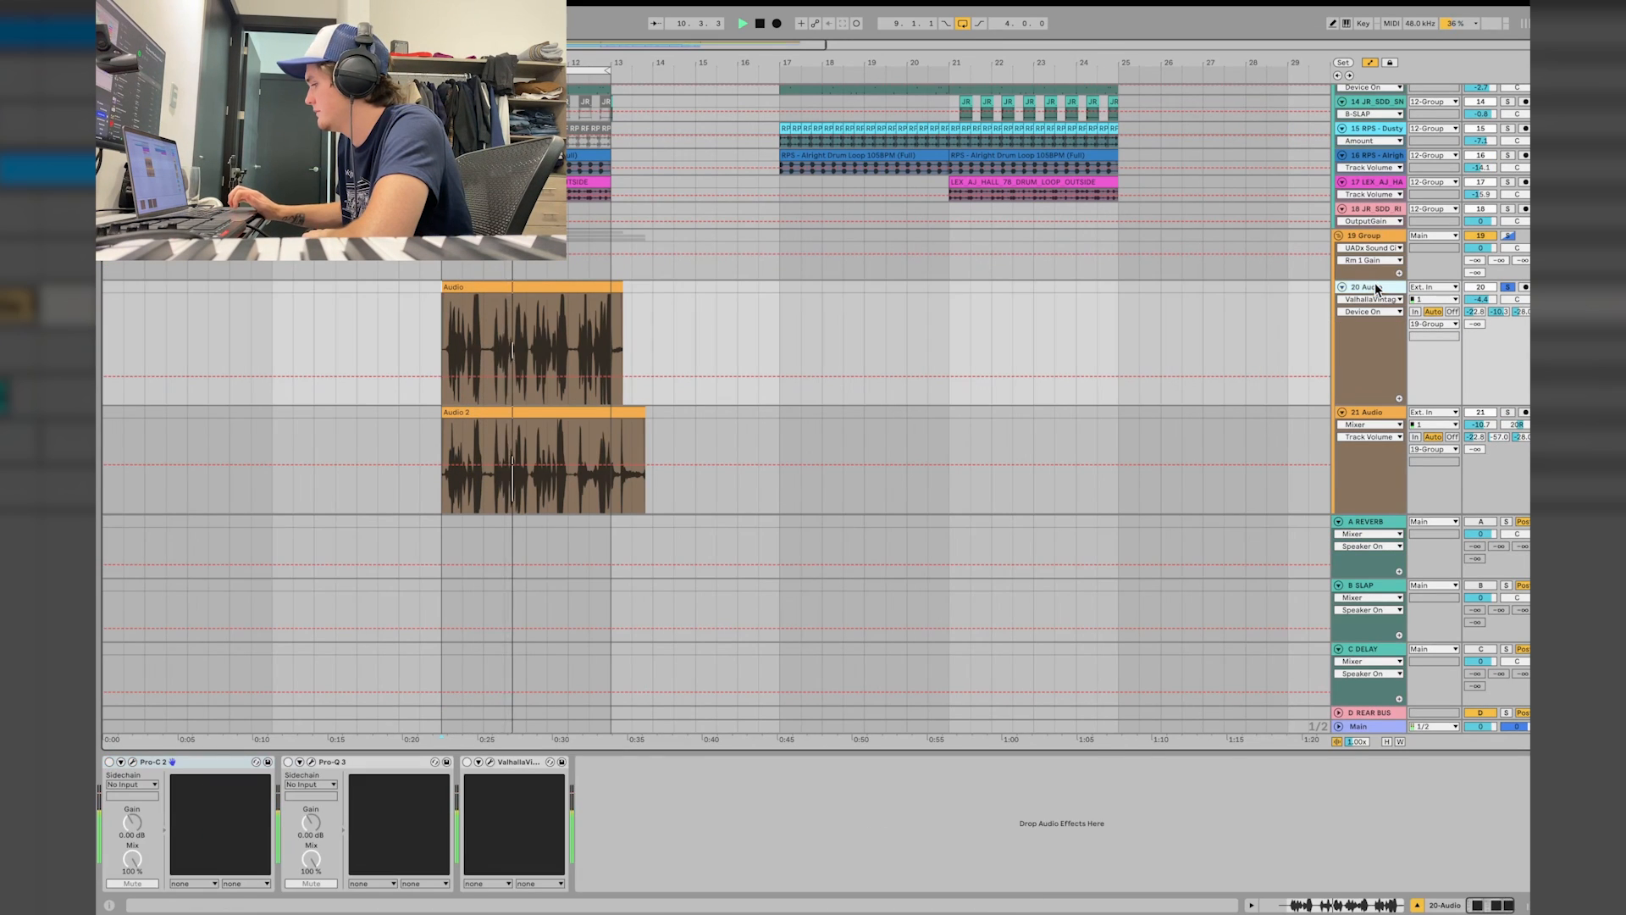
left_click(1371, 239)
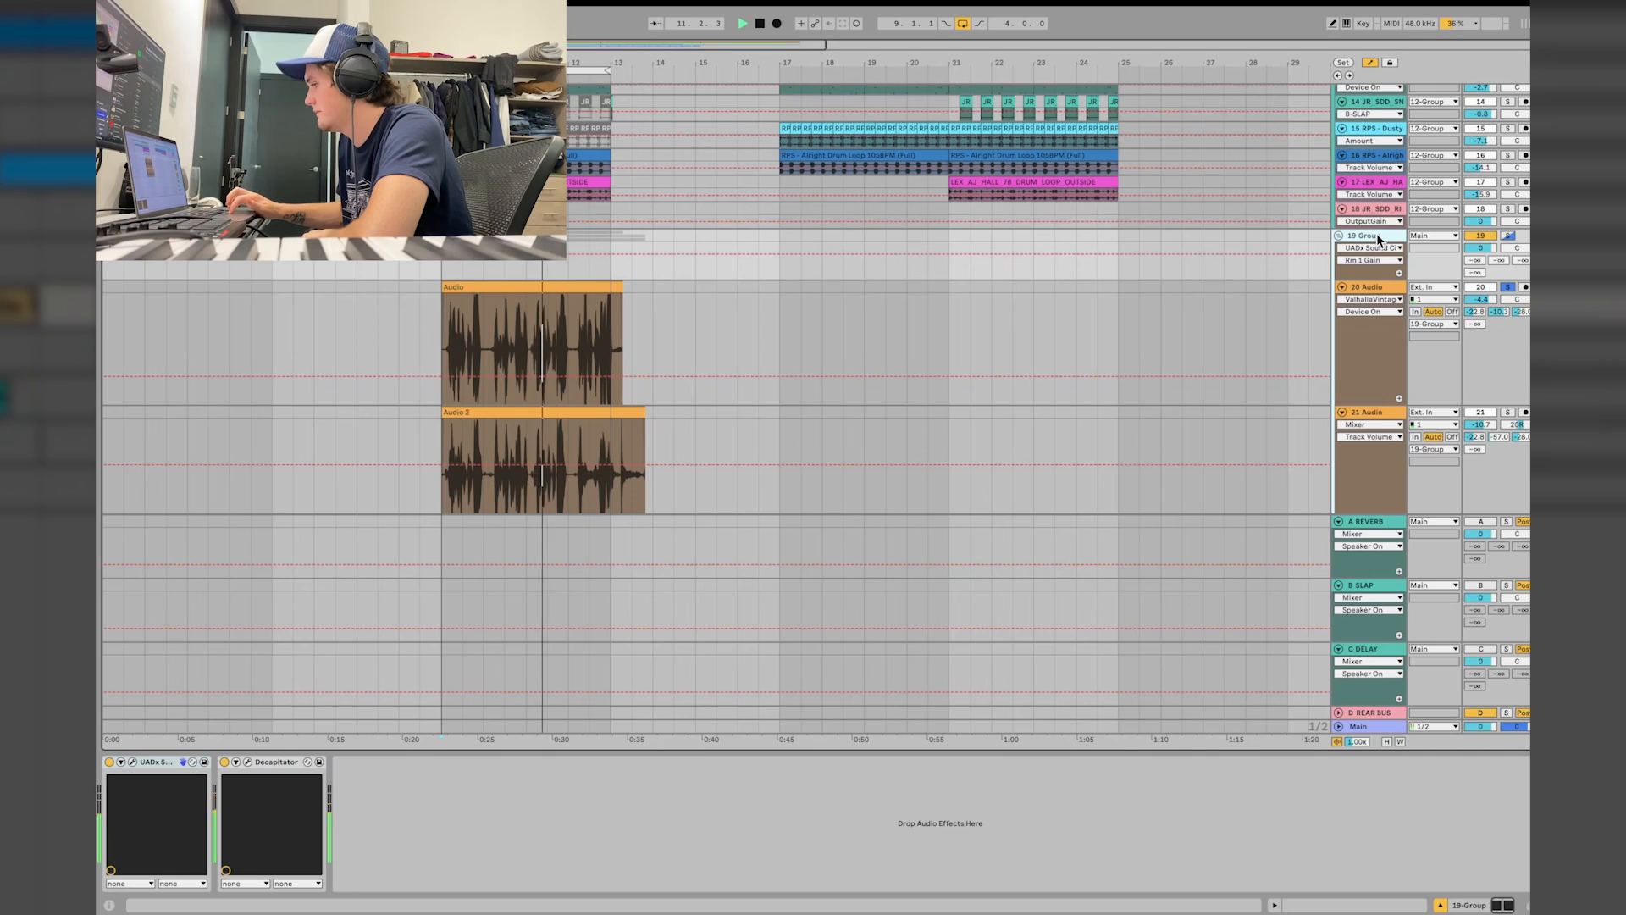
left_click(1380, 289)
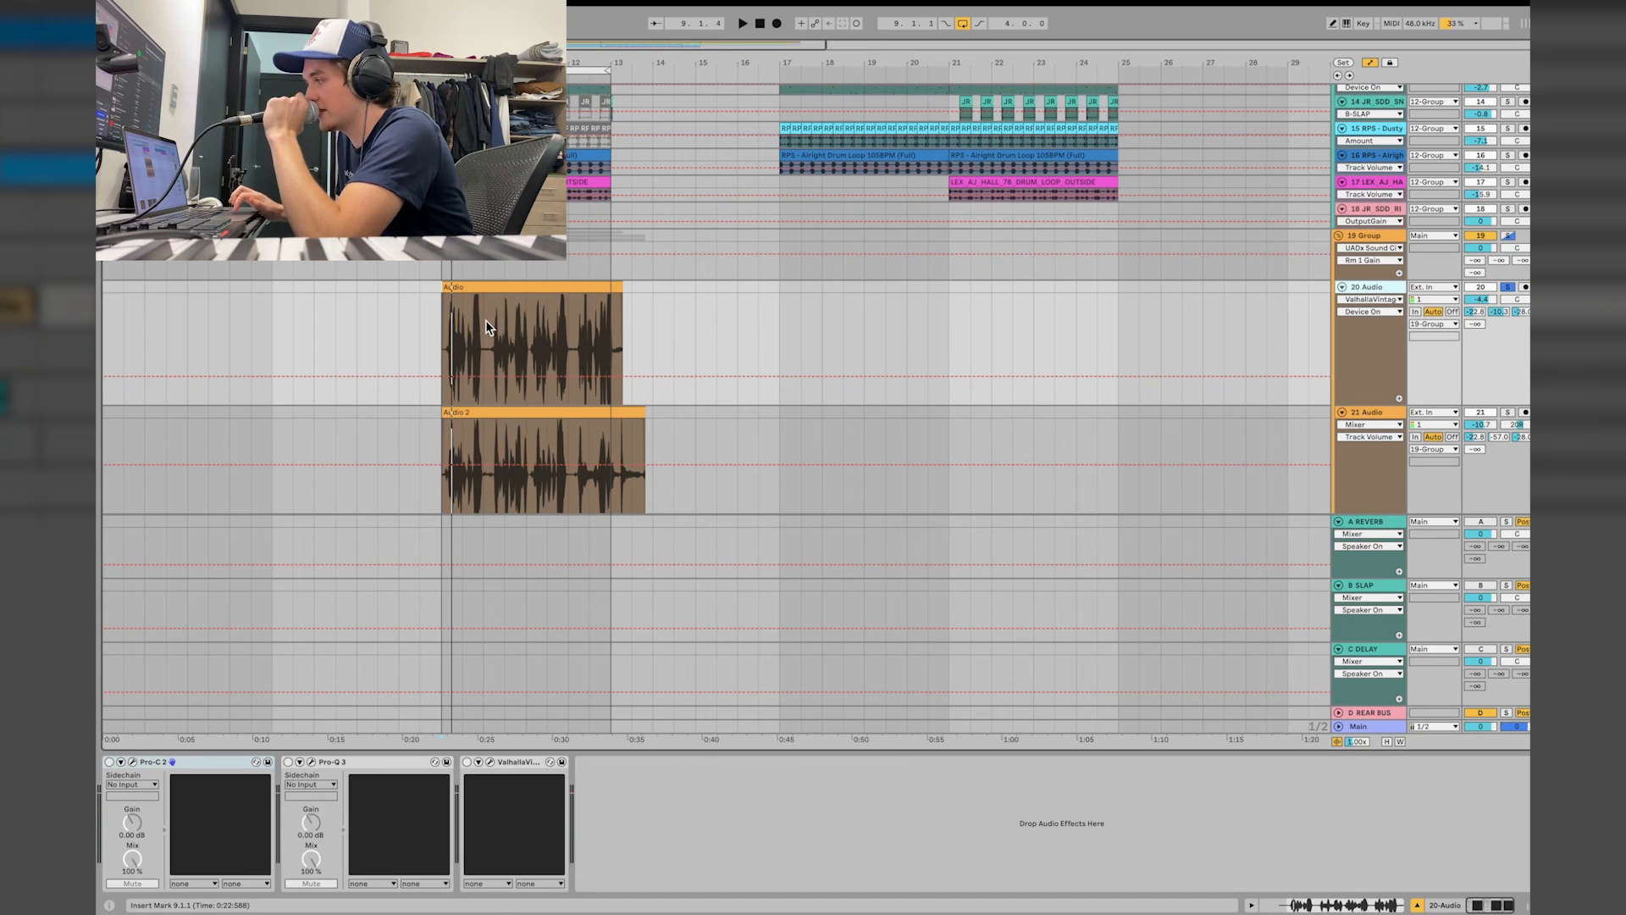
key("space")
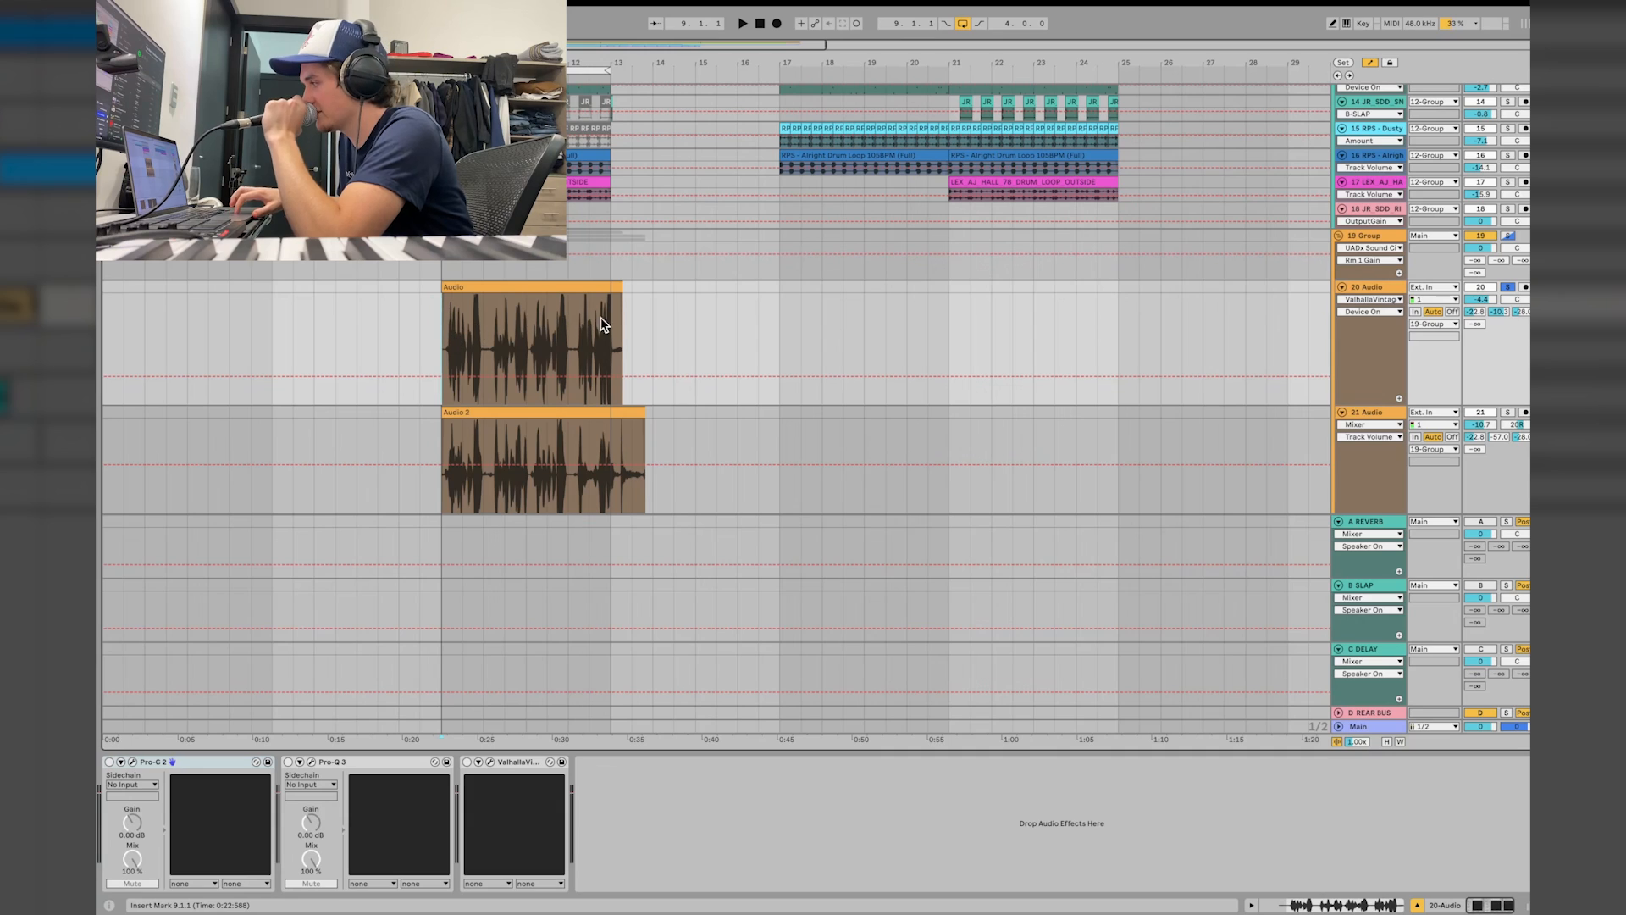
Select the whole vocal clip on 20 Audio from bar 9 and play it with its devices off
left_click_drag(603, 325, 437, 329)
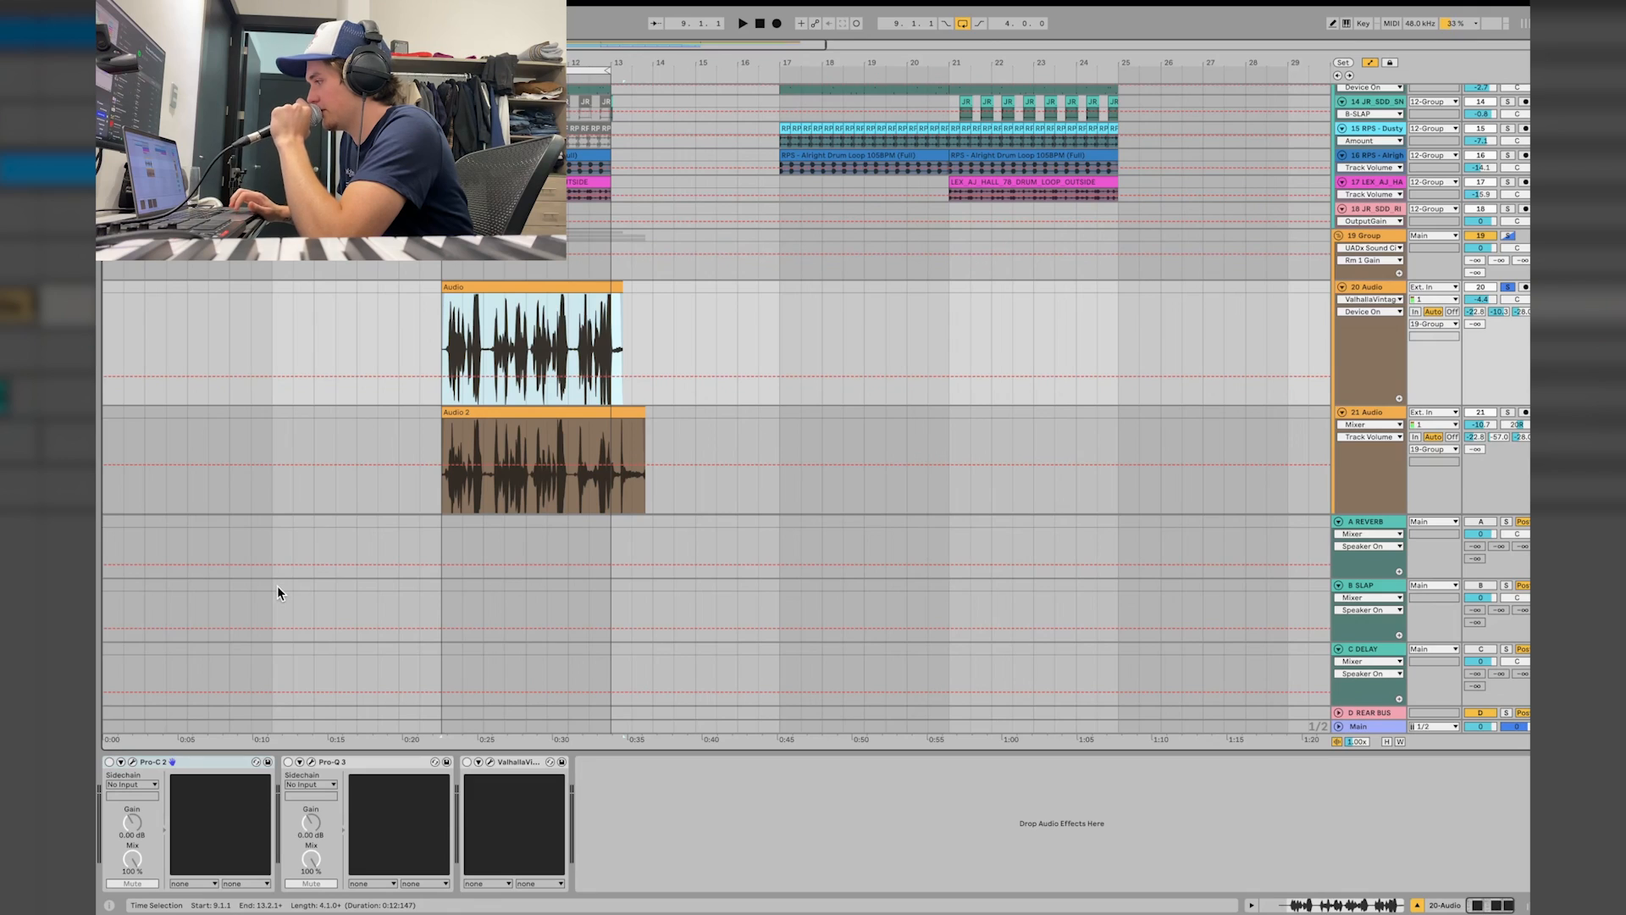
key("space")
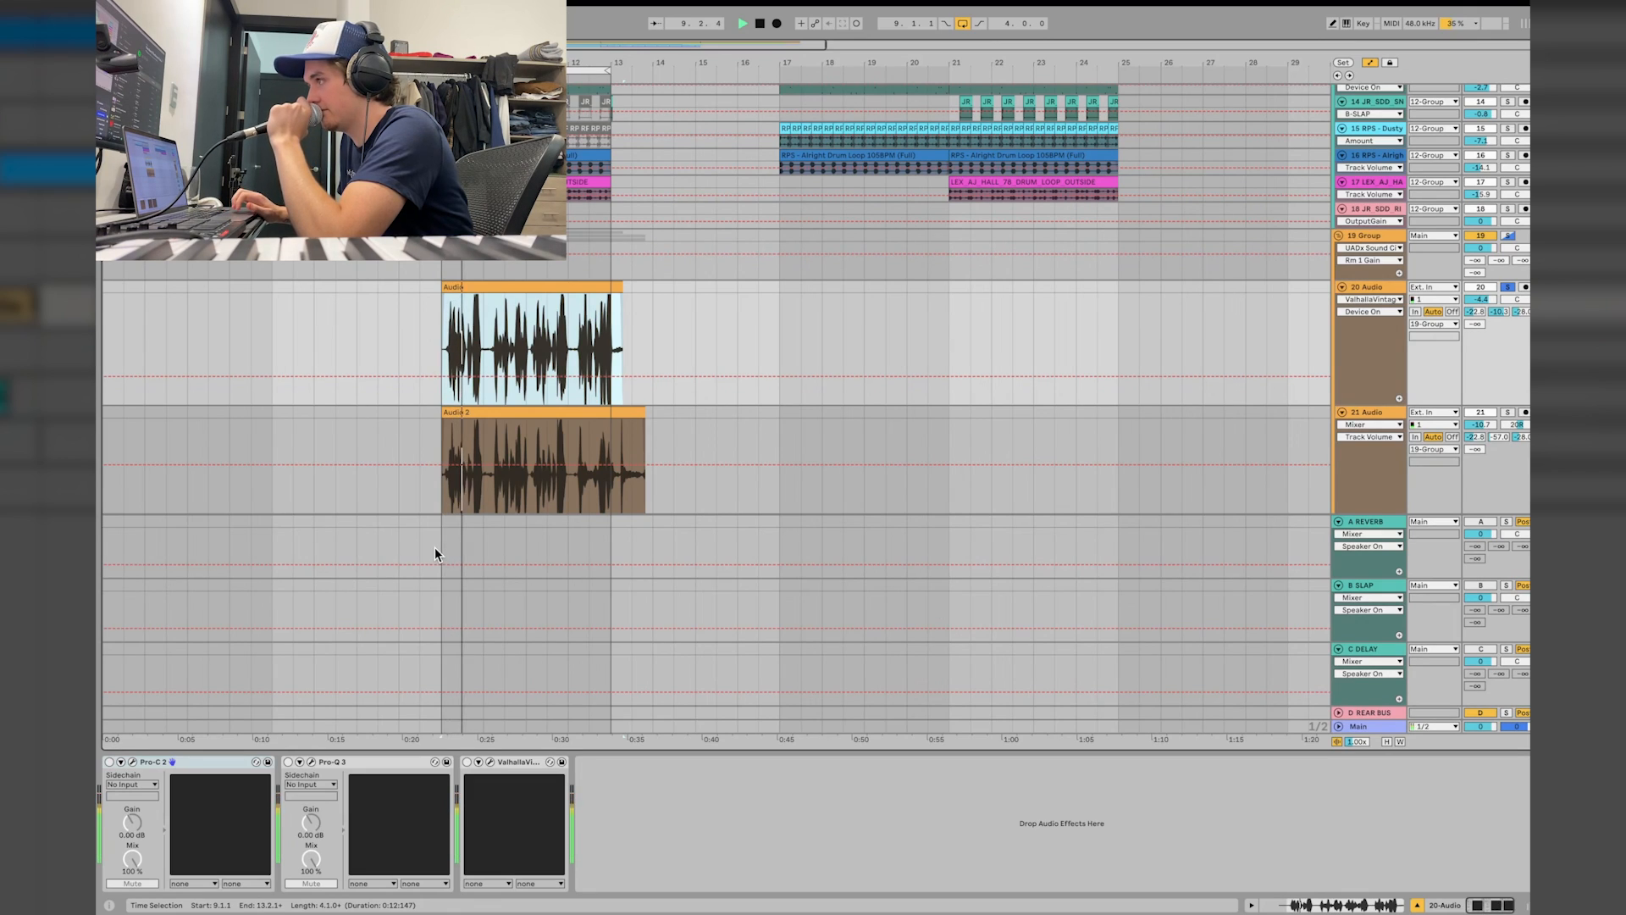
key("space")
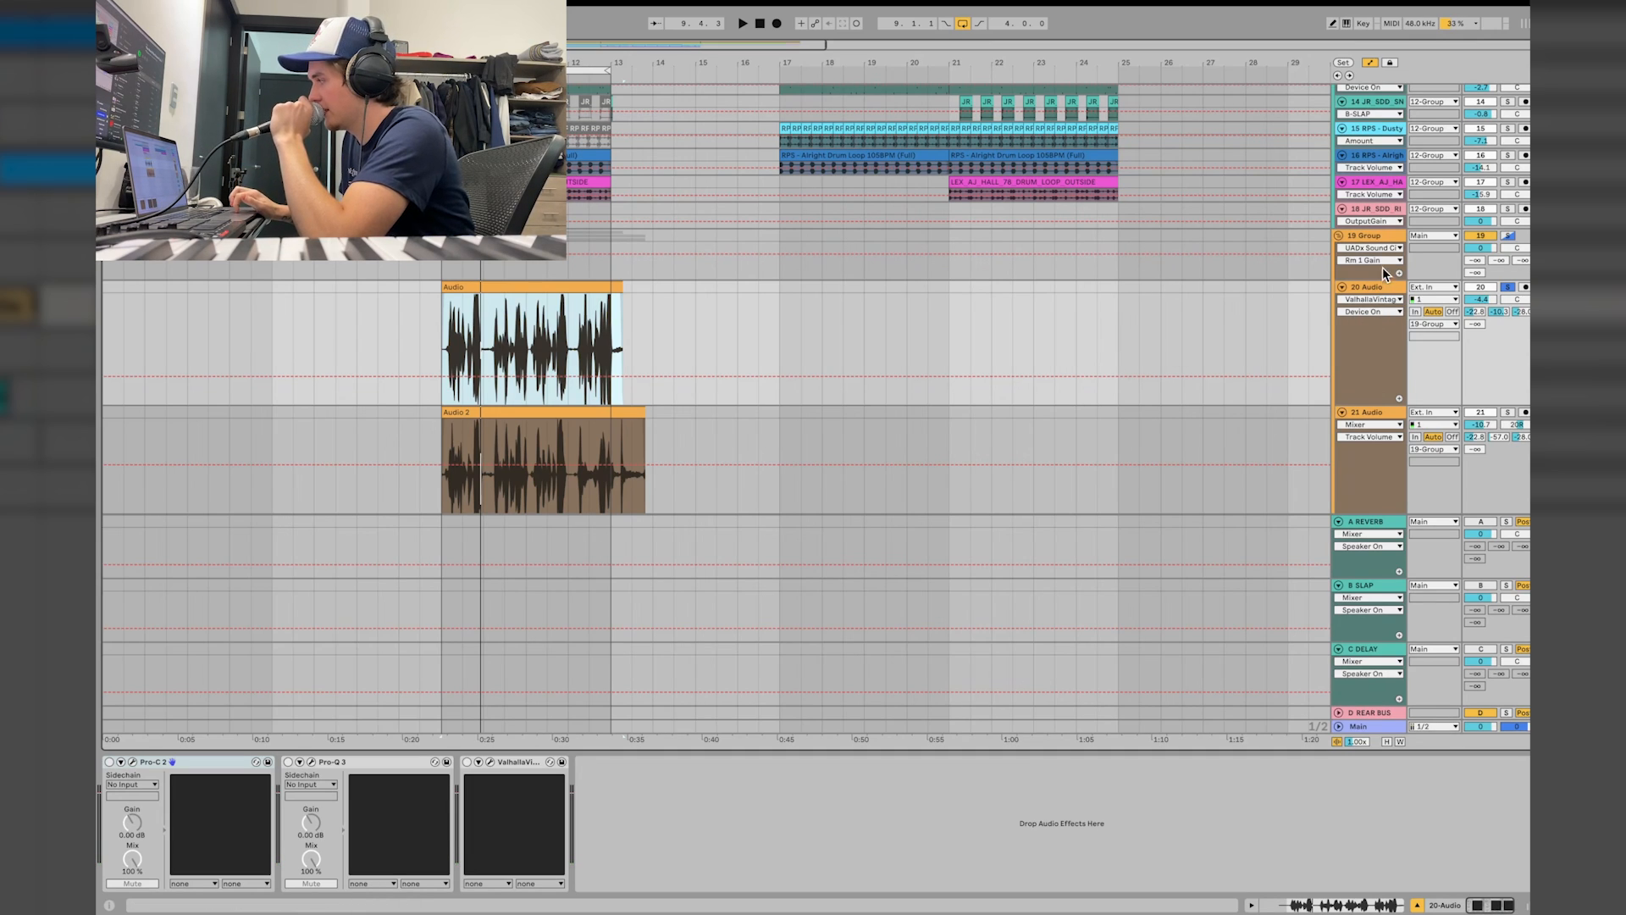
Turn on the Pro-C 2 compressor and Pro-Q 3 equalizer on the 20 Audio vocal track
left_click(1376, 235)
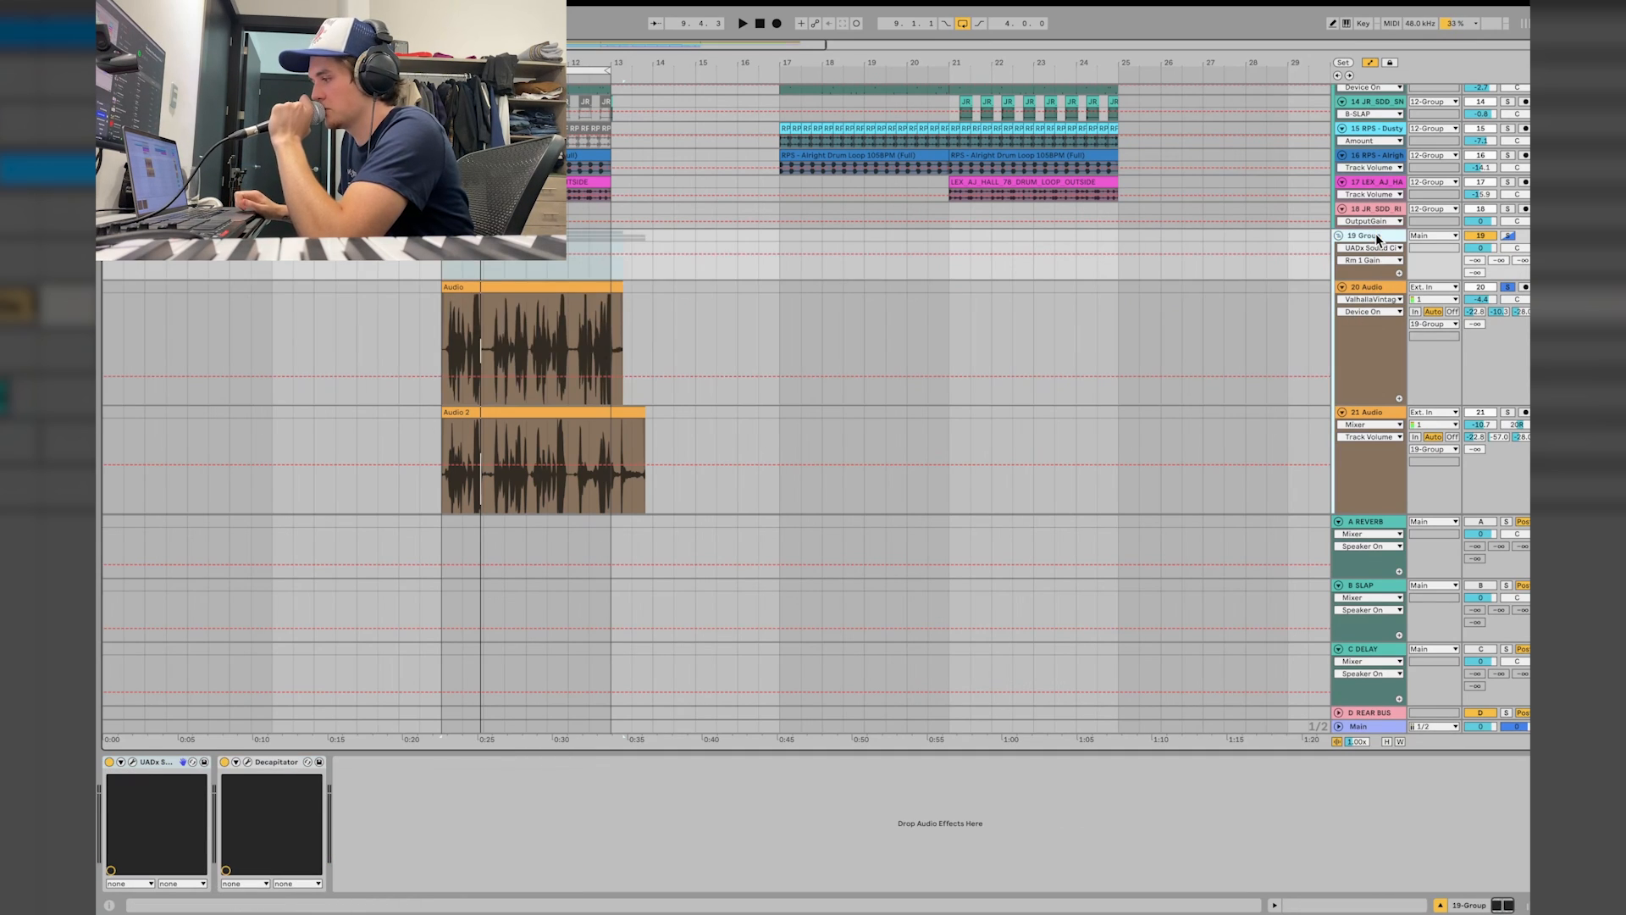
left_click(1366, 286)
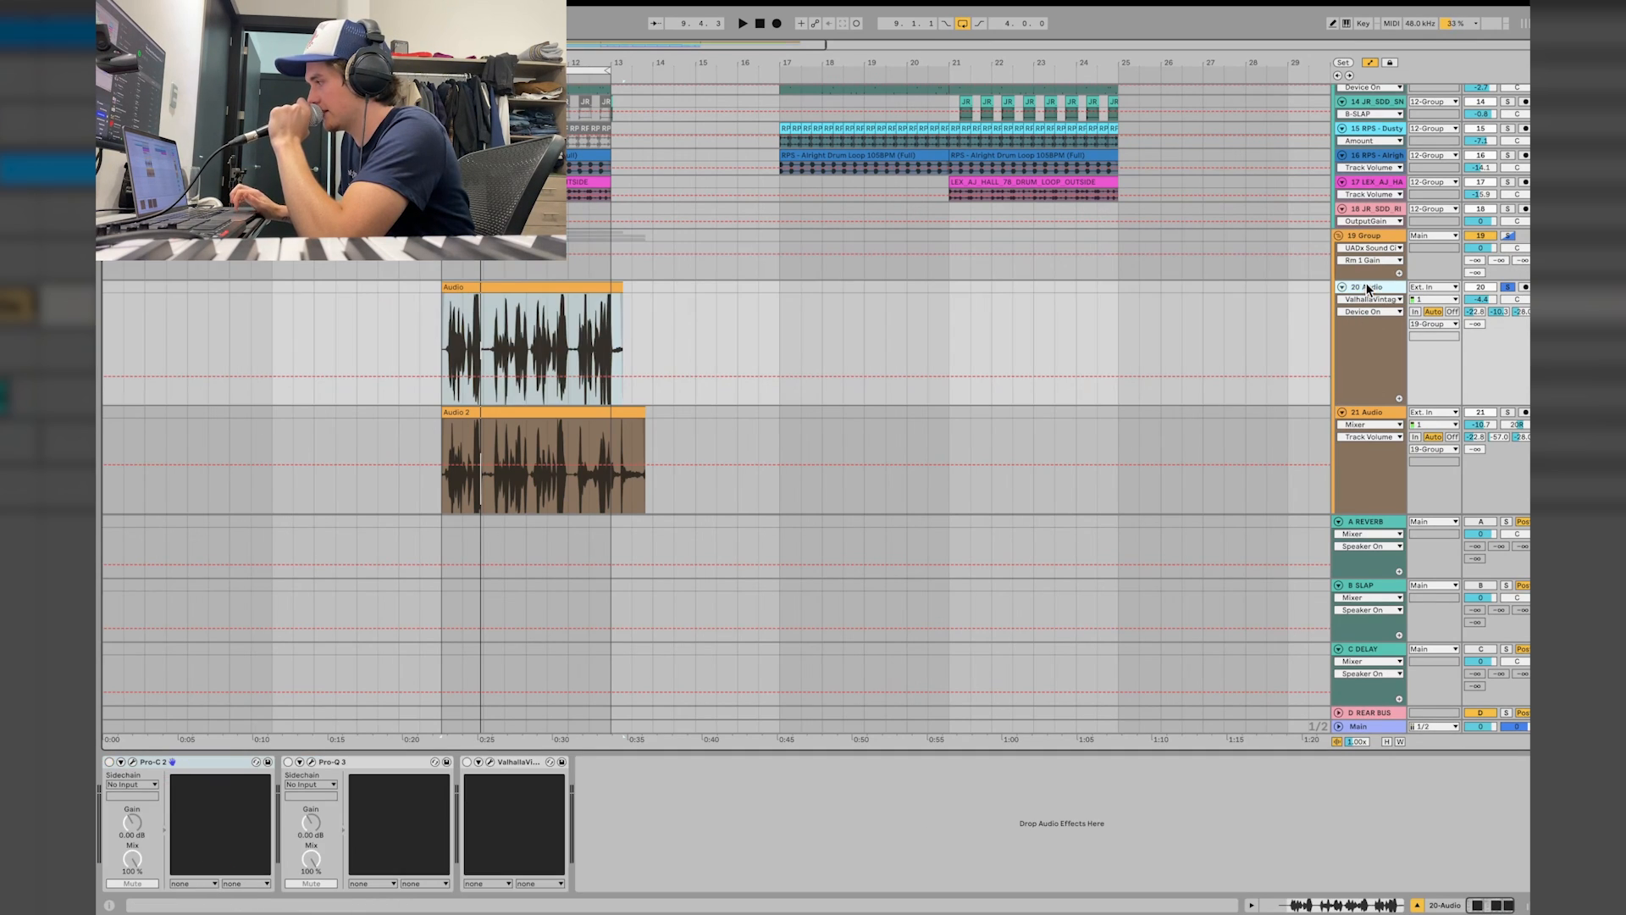
left_click(108, 762)
left_click(288, 762)
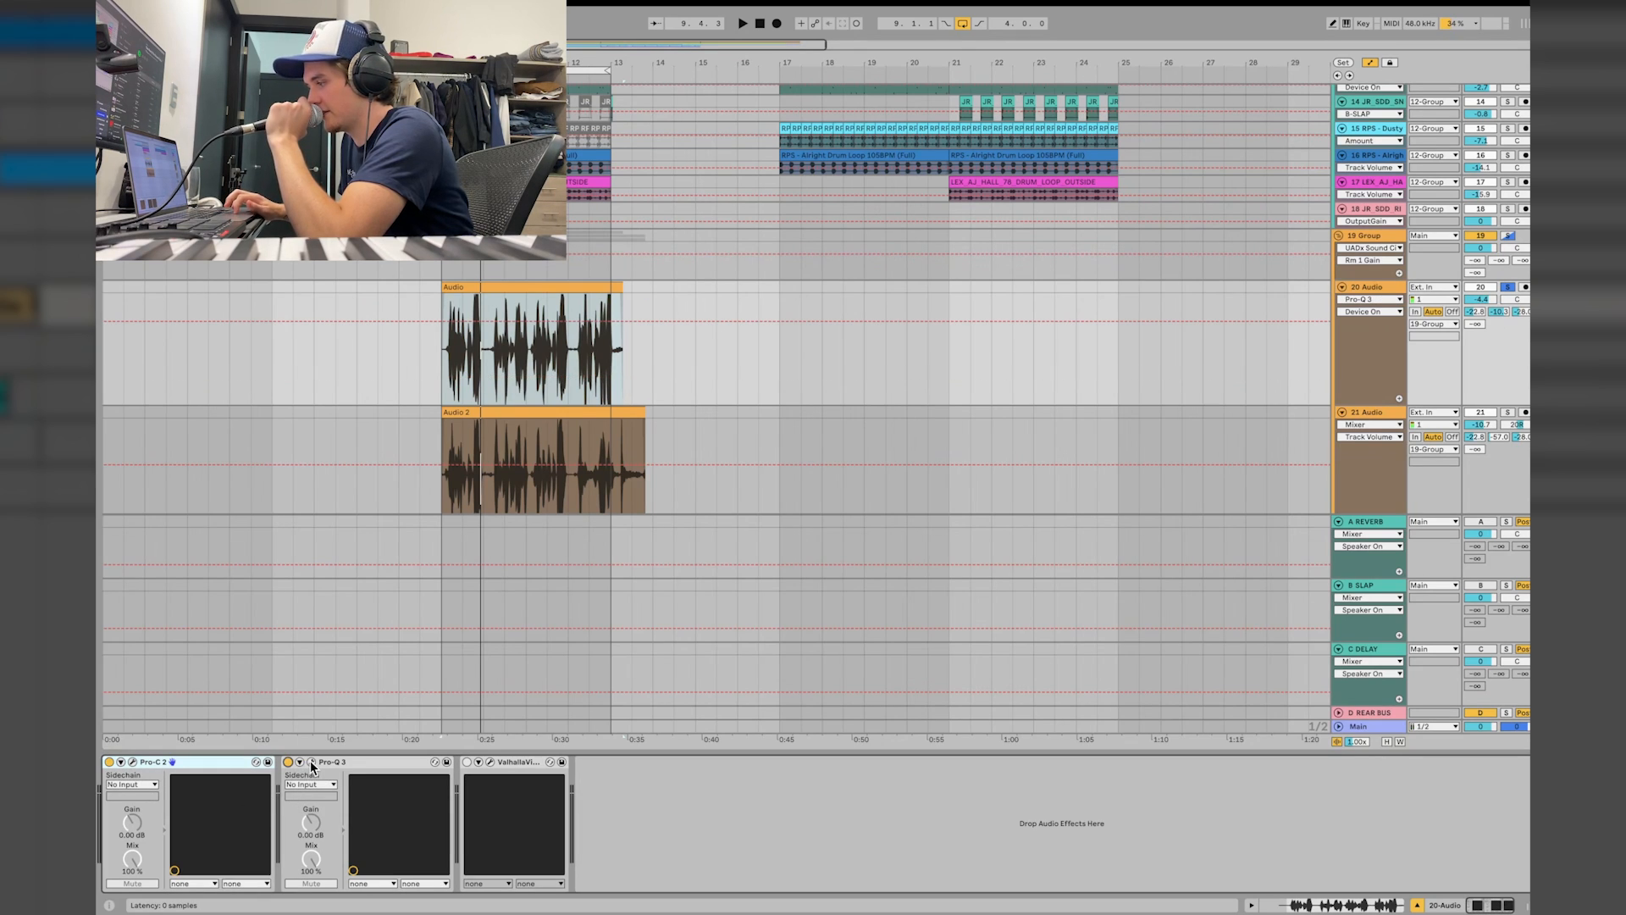
Open Pro-Q 3 and play the vocal, hide the plug-in window and turn on the ValhallaVintageVerb reverb
left_click(311, 762)
key("space")
key("super+alt+p")
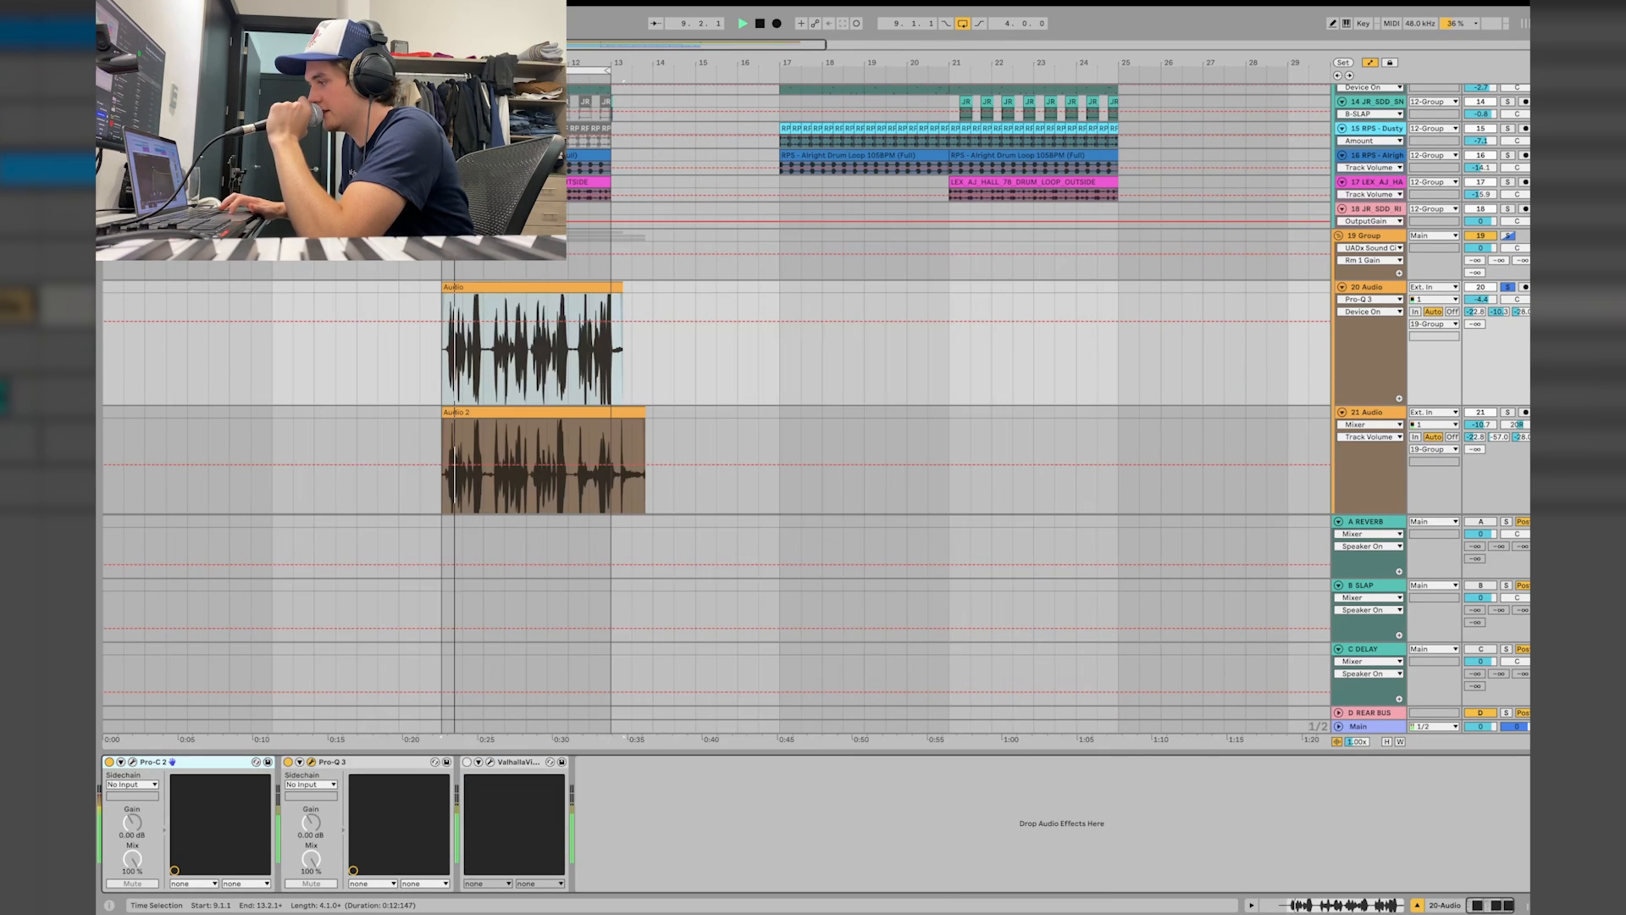
left_click(467, 762)
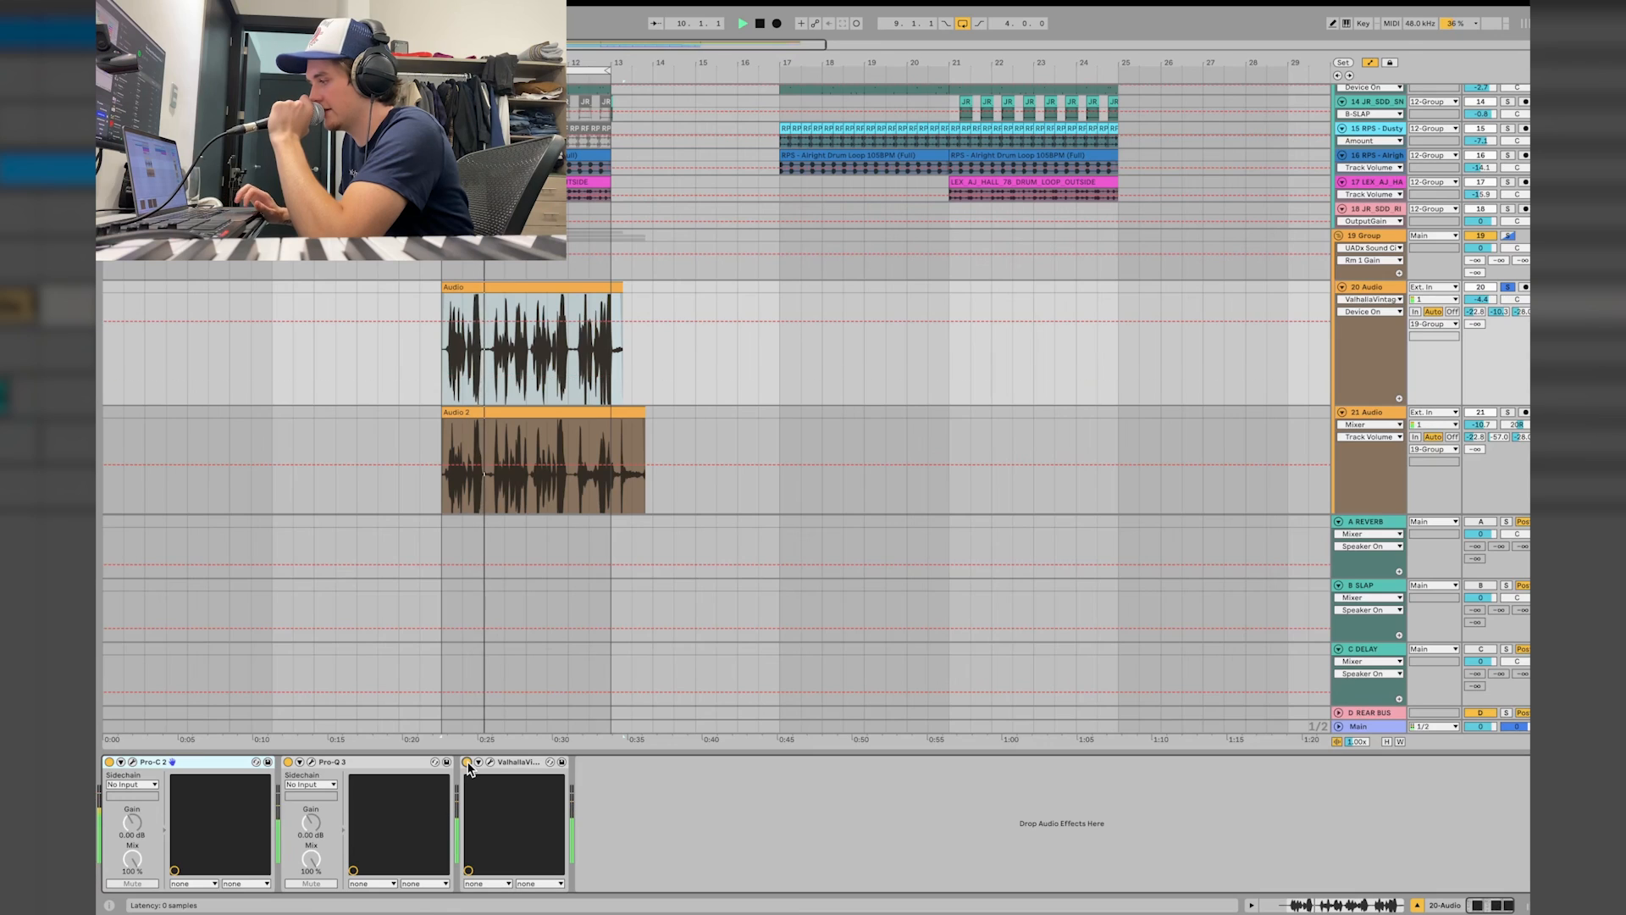
Examine the ValhallaVintageVerb settings on the 20 Audio vocal track during playback, close the plug-in and stop playback
left_click(489, 762)
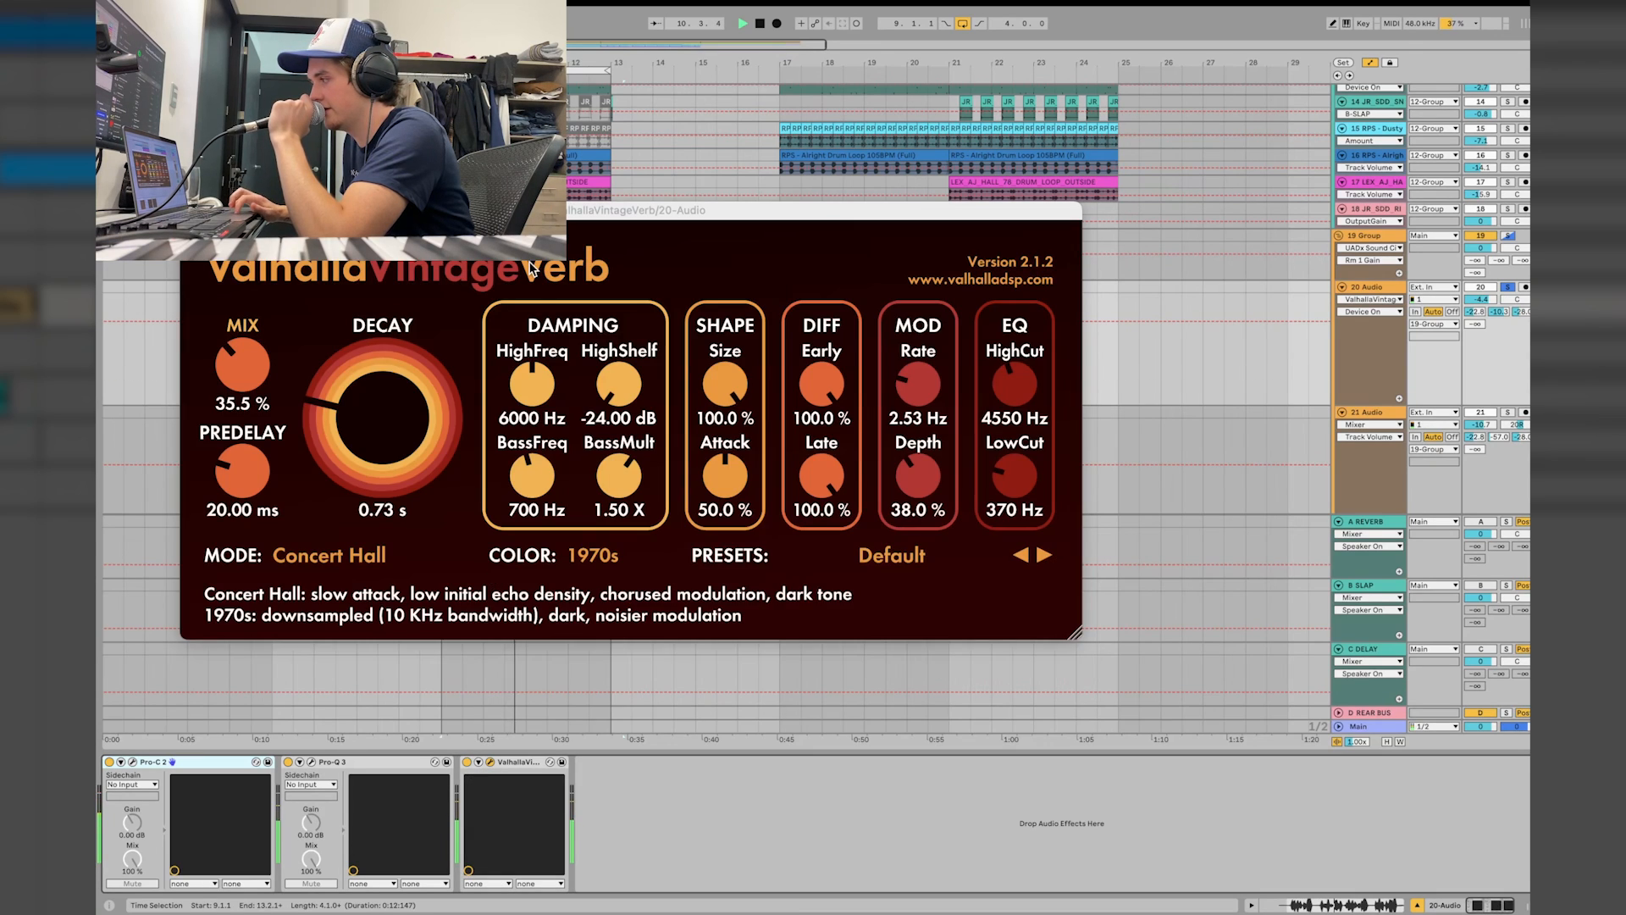
left_click_drag(551, 219, 766, 331)
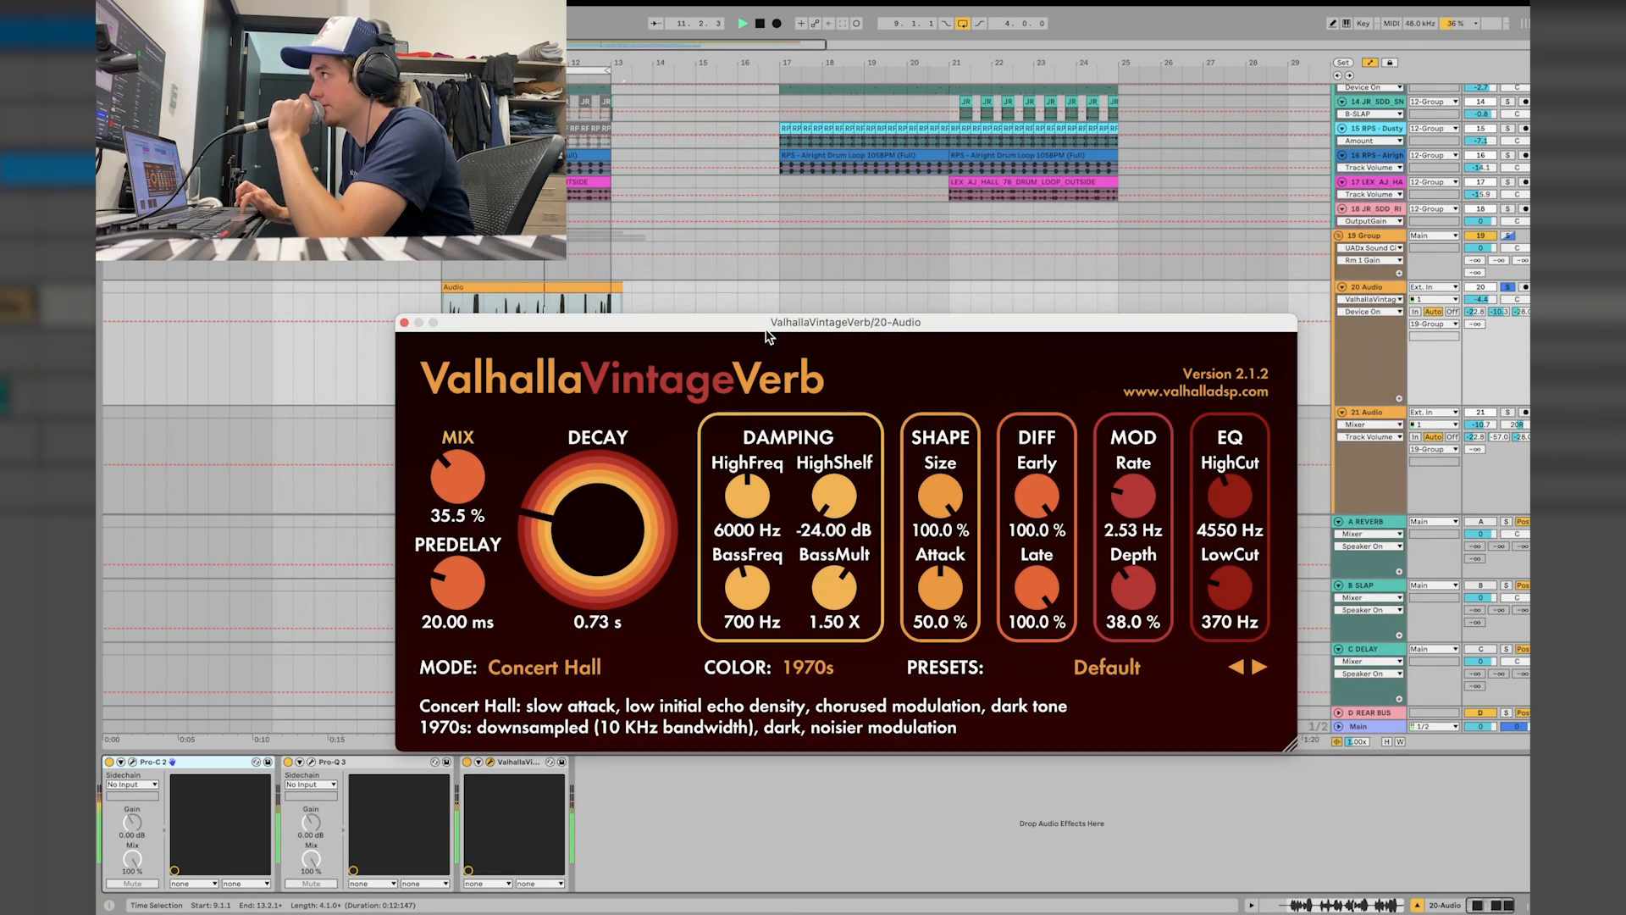
left_click(404, 322)
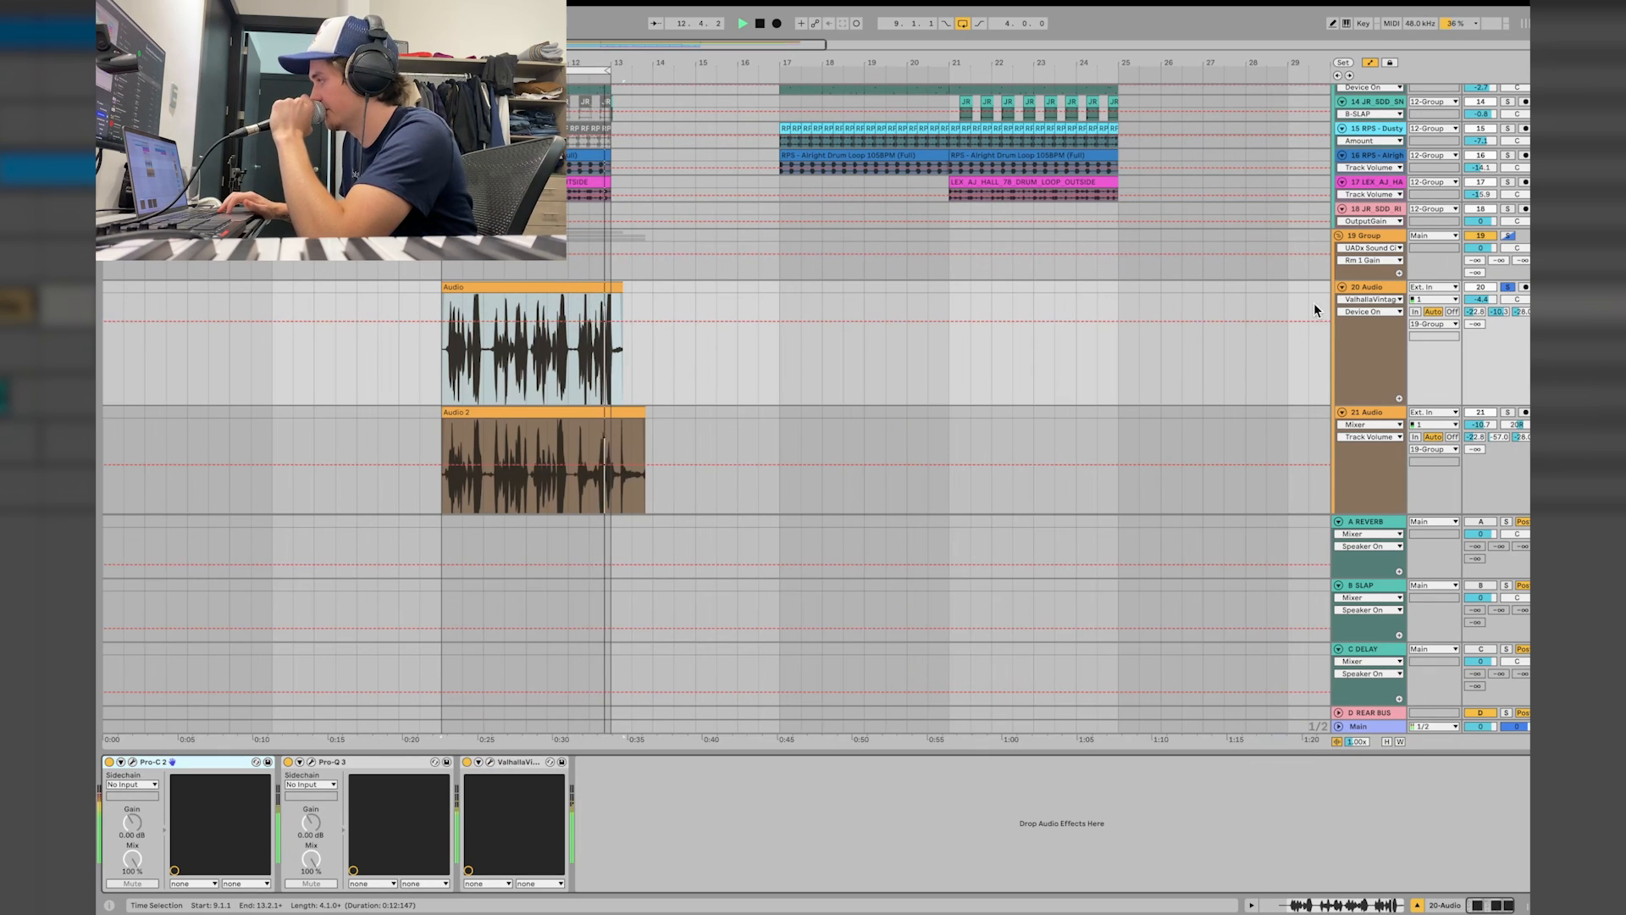
key("space")
Open UADx Sound City Studios on 19 Group and examine its Reverb mode and microphone settings
left_click(1387, 238)
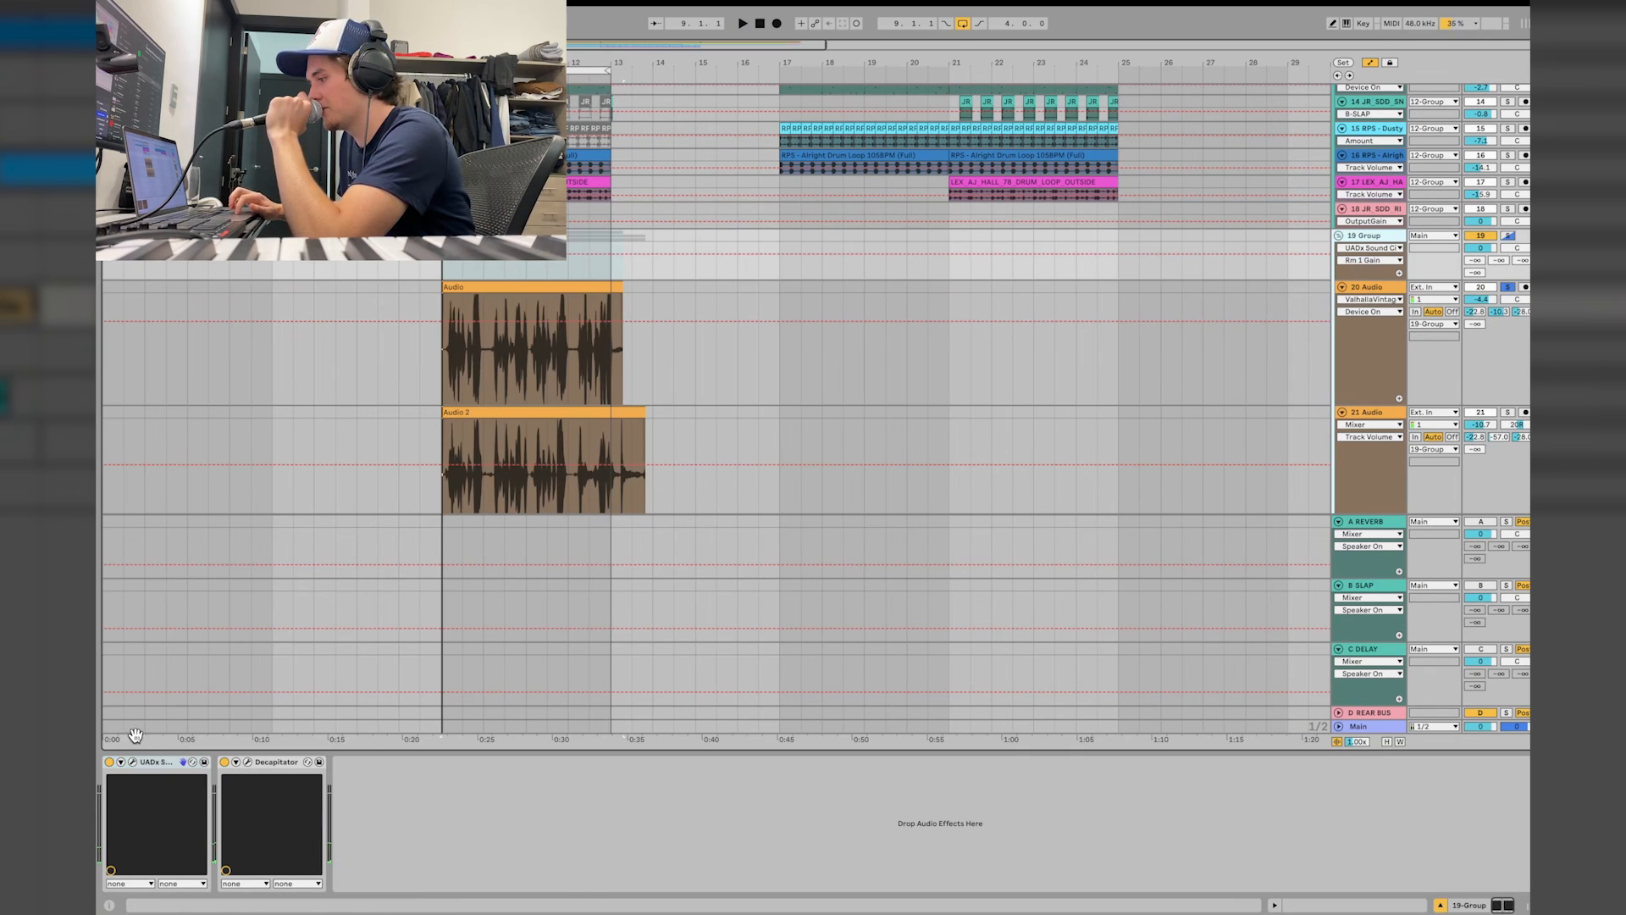
left_click(131, 762)
left_click_drag(570, 127, 630, 148)
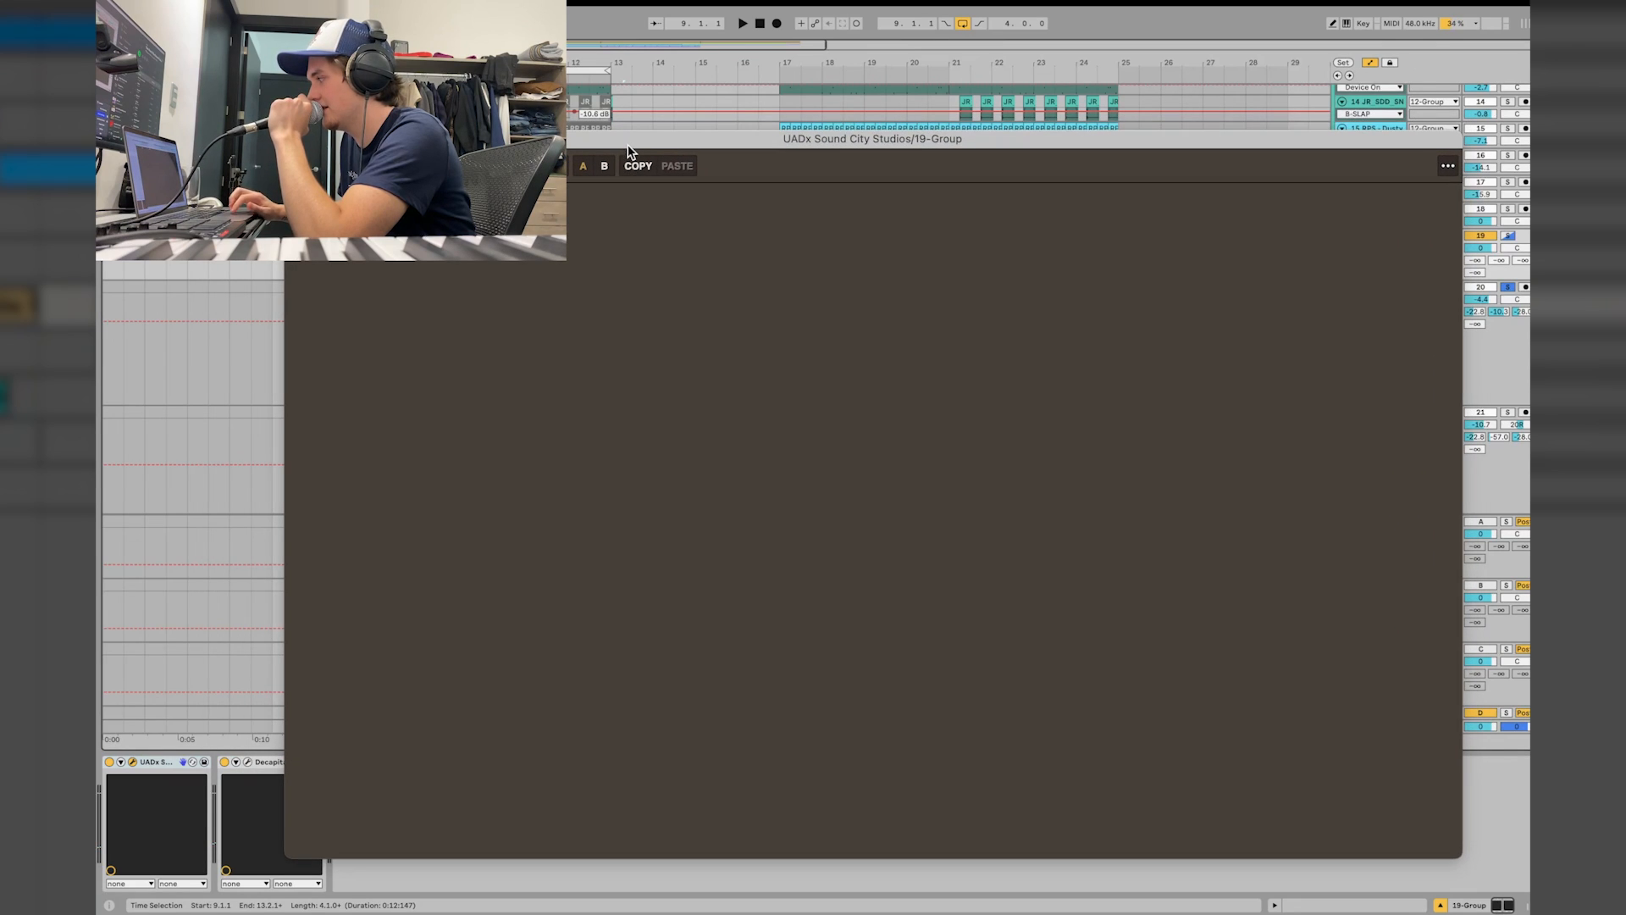
left_click_drag(628, 151, 674, 174)
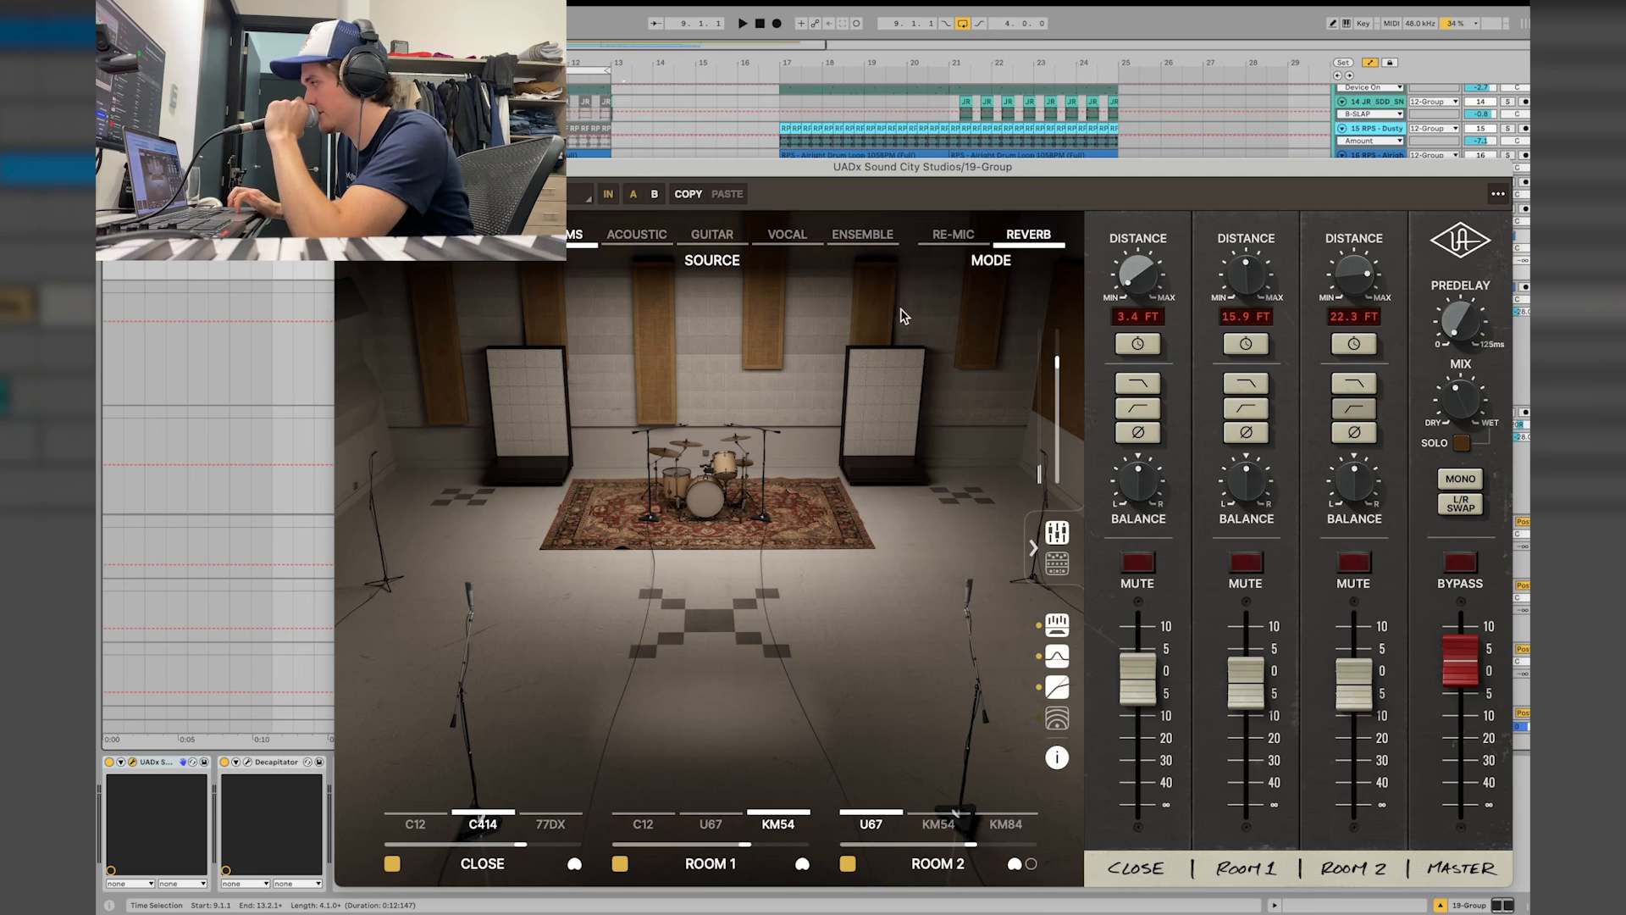
mouse_move(1024, 246)
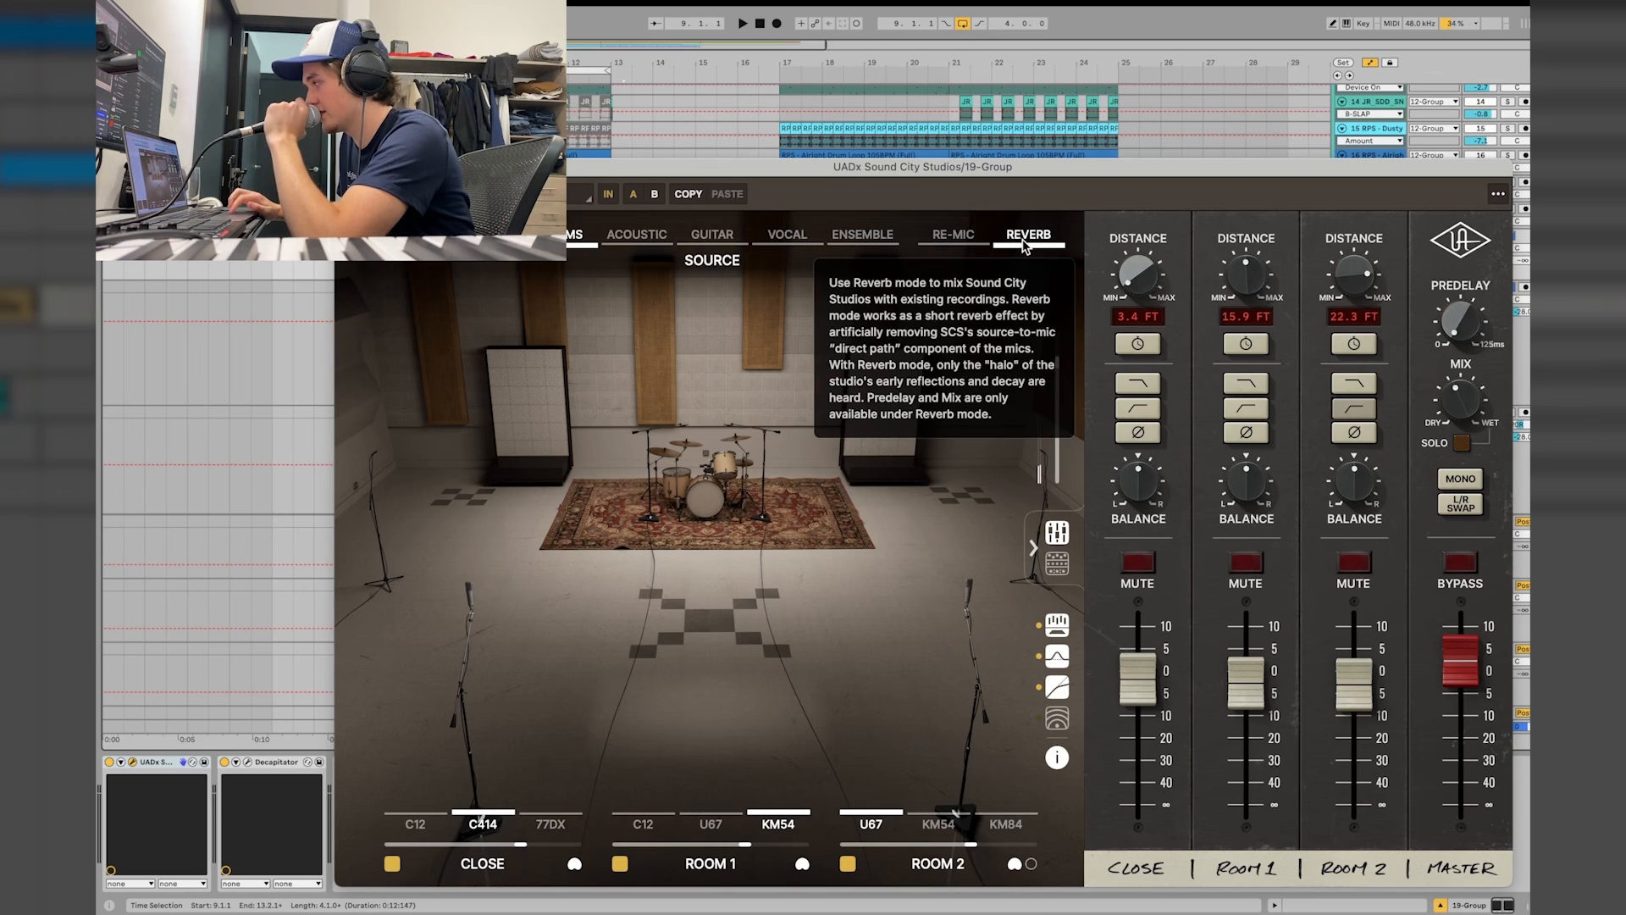
mouse_move(963, 252)
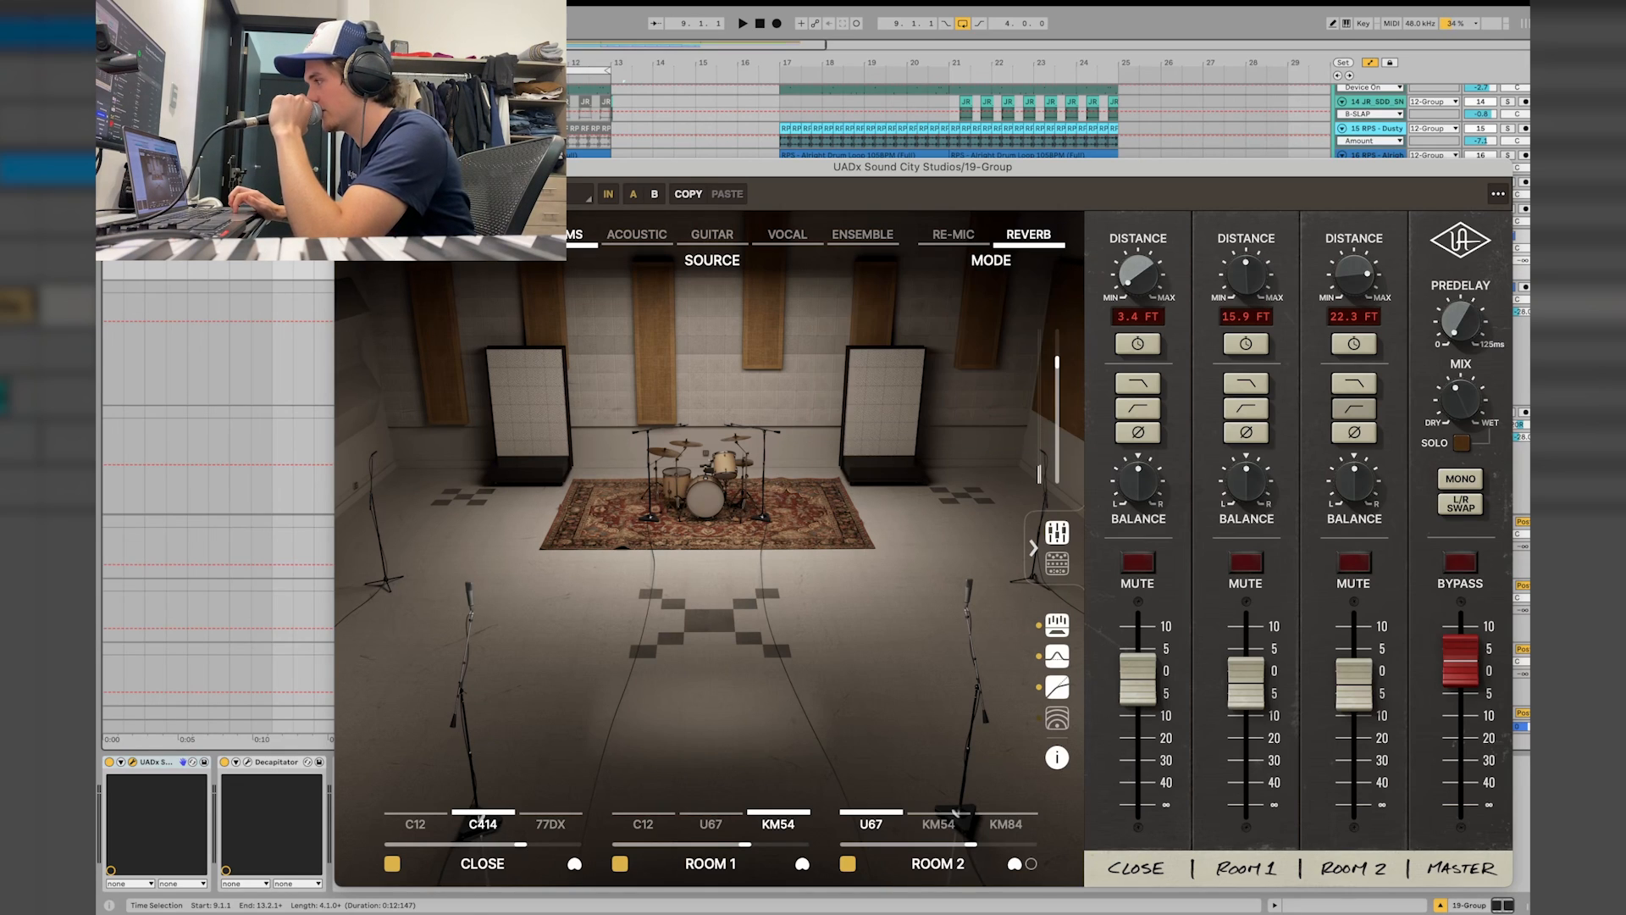
left_click(346, 166)
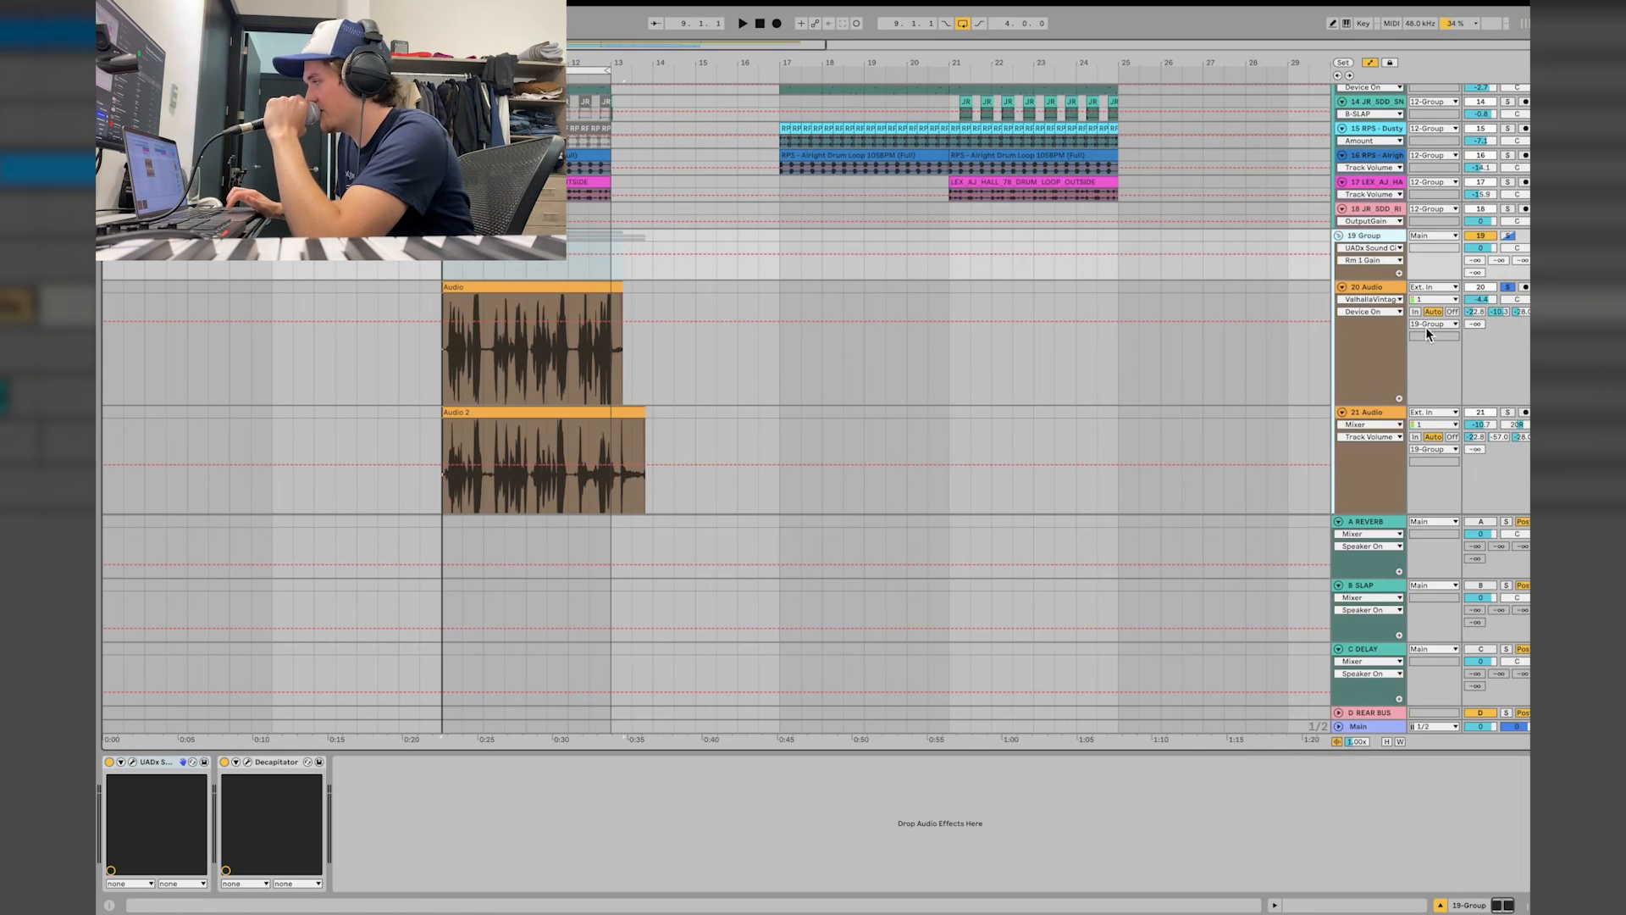
Open Decapitator on 19 Group and check its saturation settings while the vocal plays
scroll(1425, 328, "down", 4)
scroll(1425, 328, "up", 2)
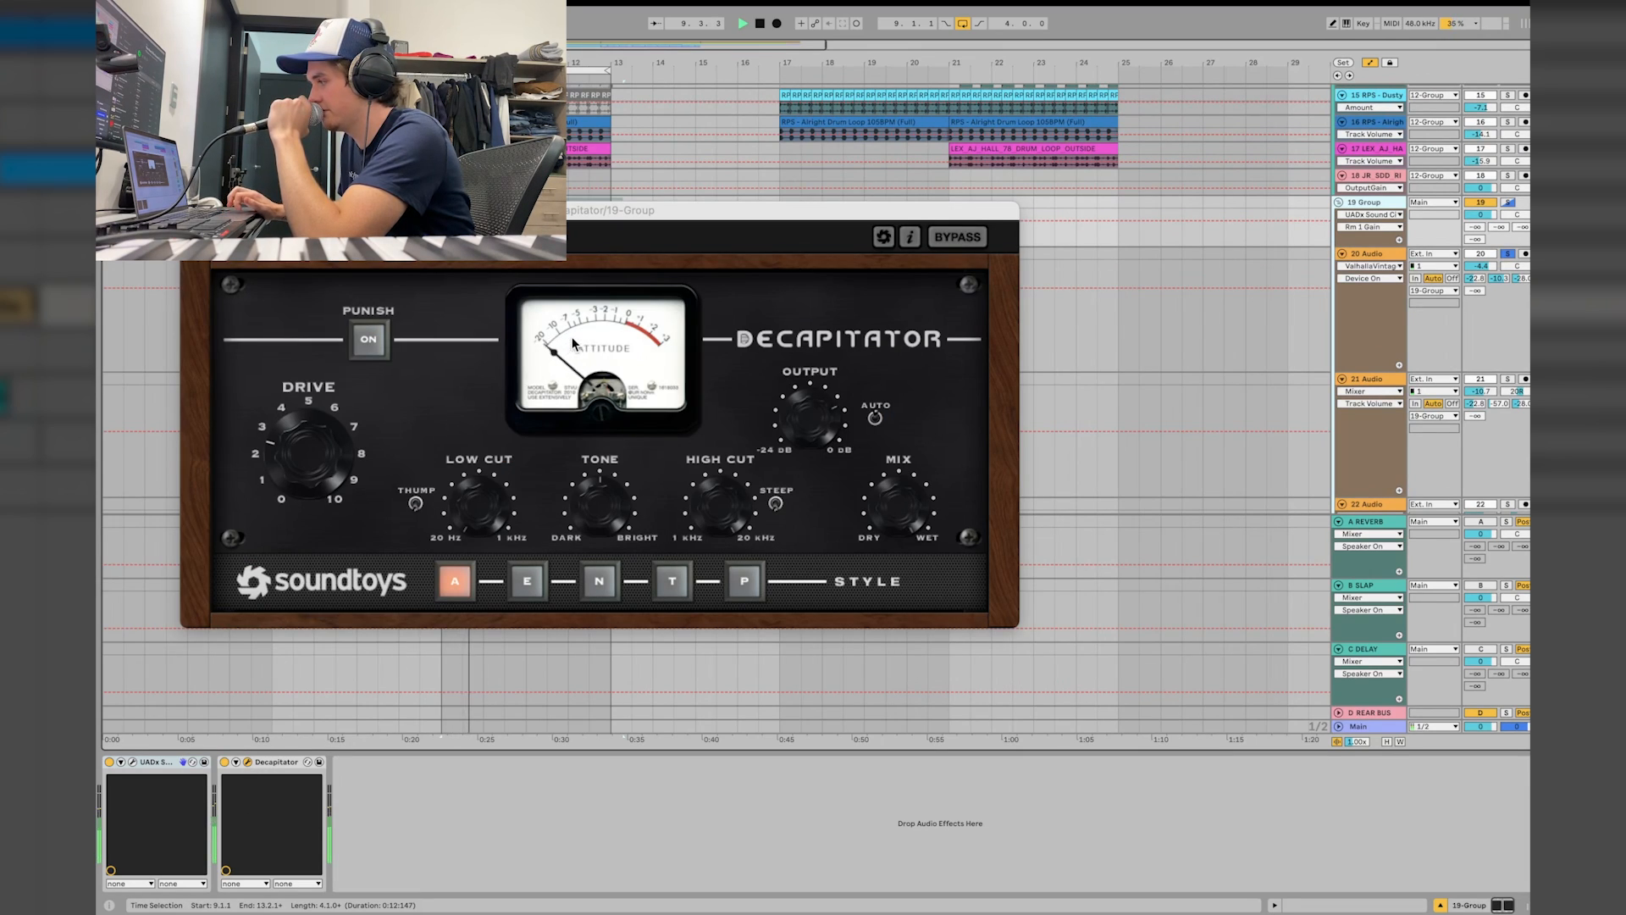
left_click(192, 210)
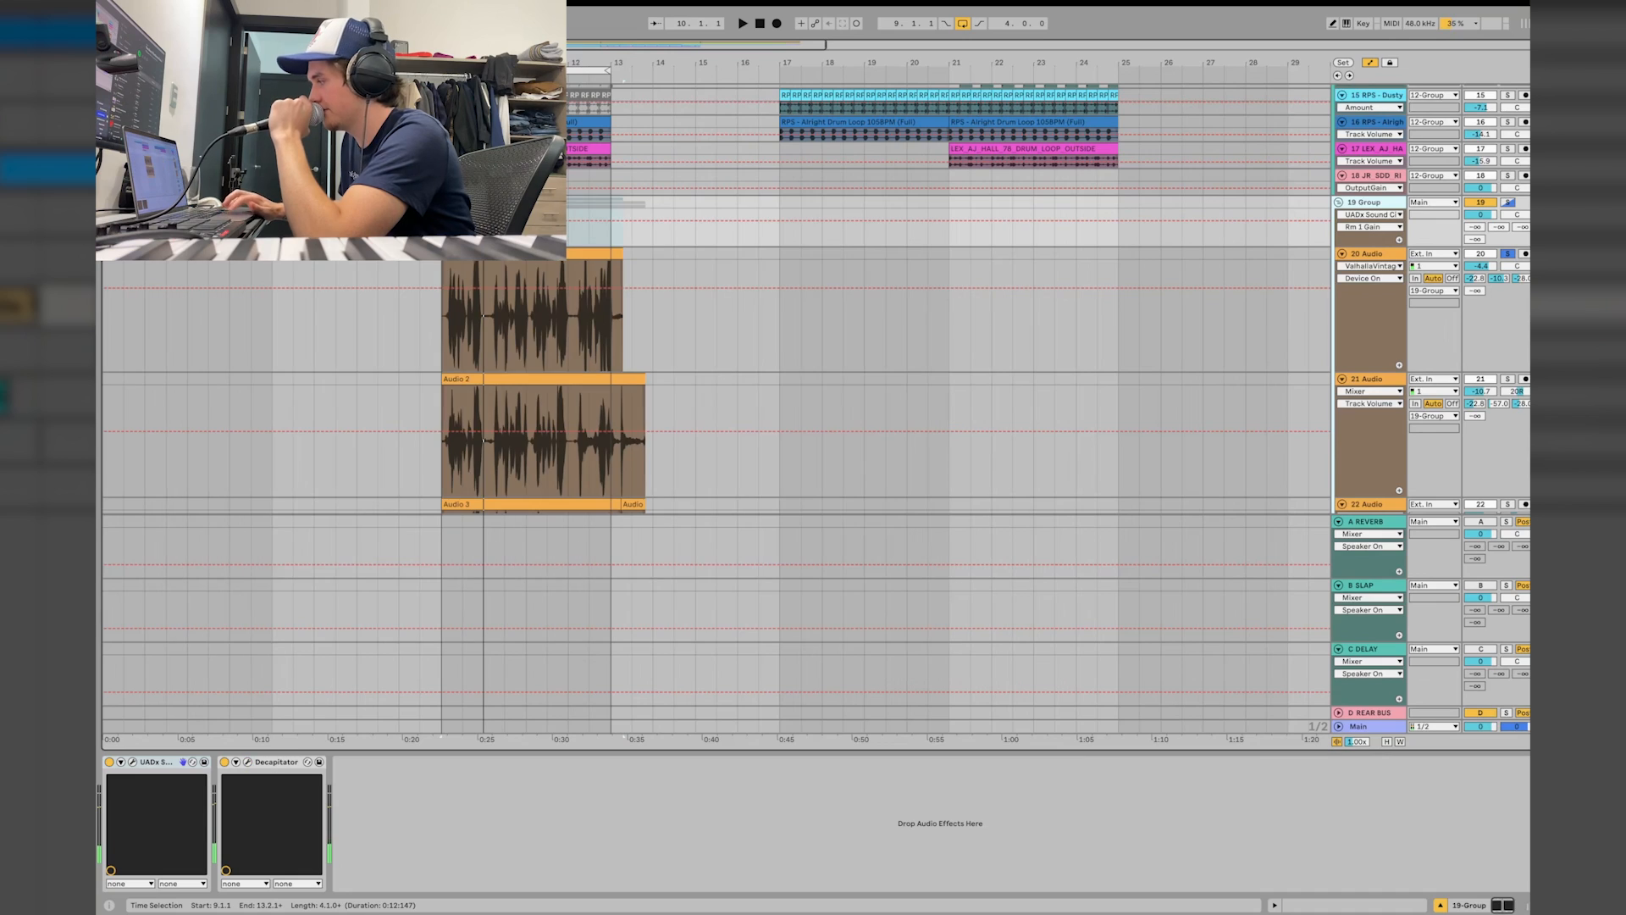
Solo 19 Group and play the layered vocals, checking the device chains and sends of 21 Audio and 22 Audio
left_click(1510, 203)
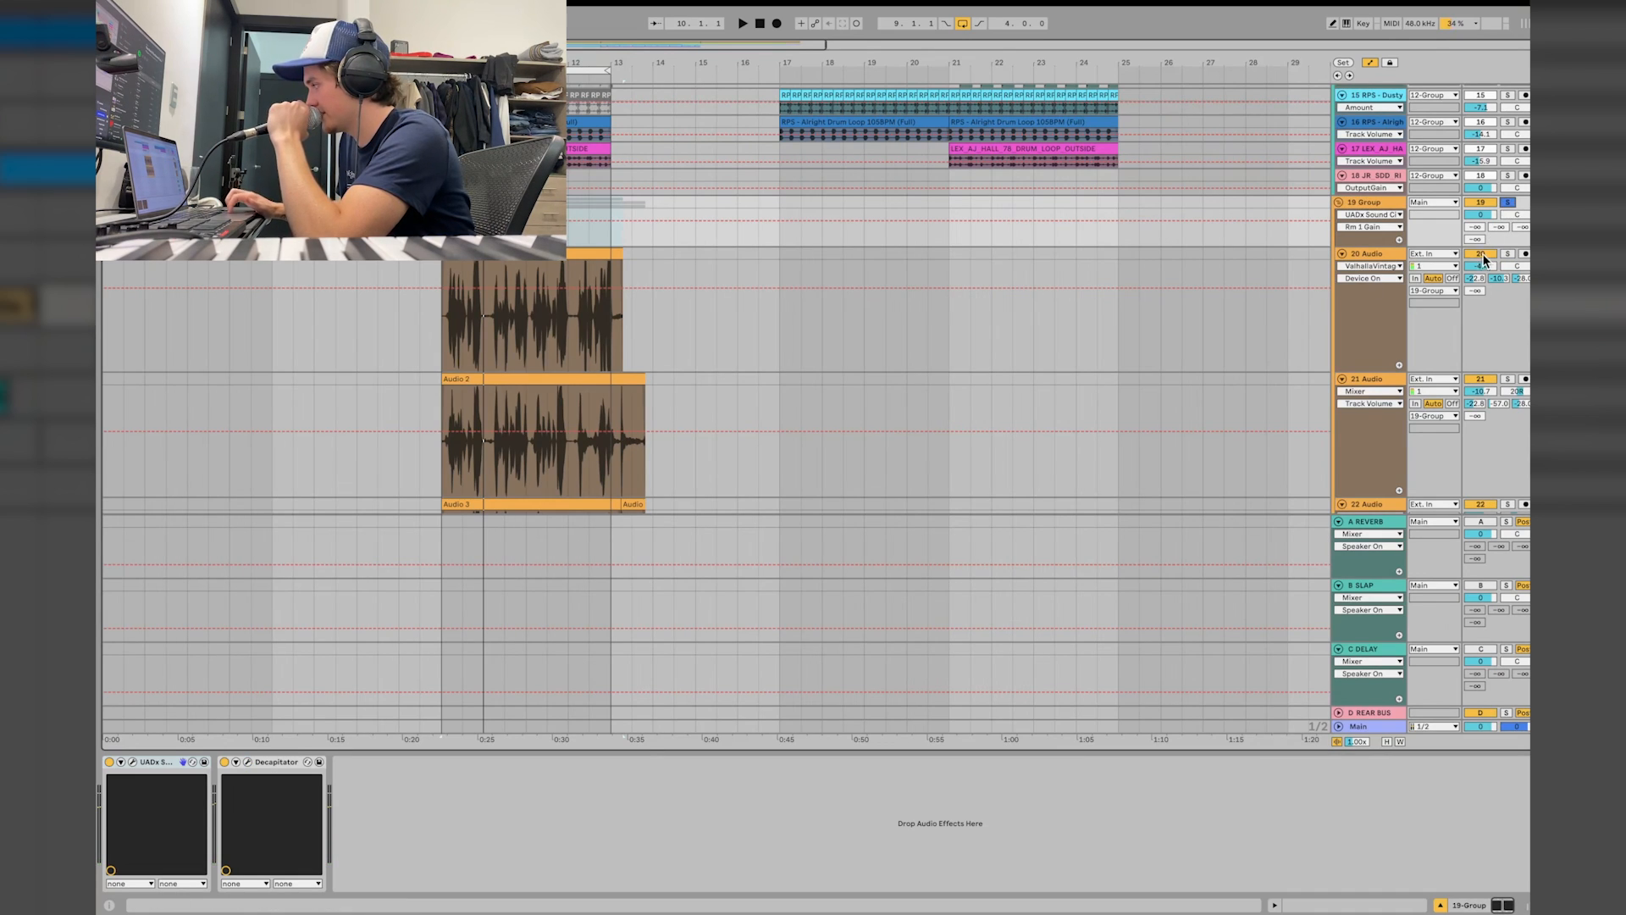
left_click(1385, 376)
scroll(1384, 376, "down", 1)
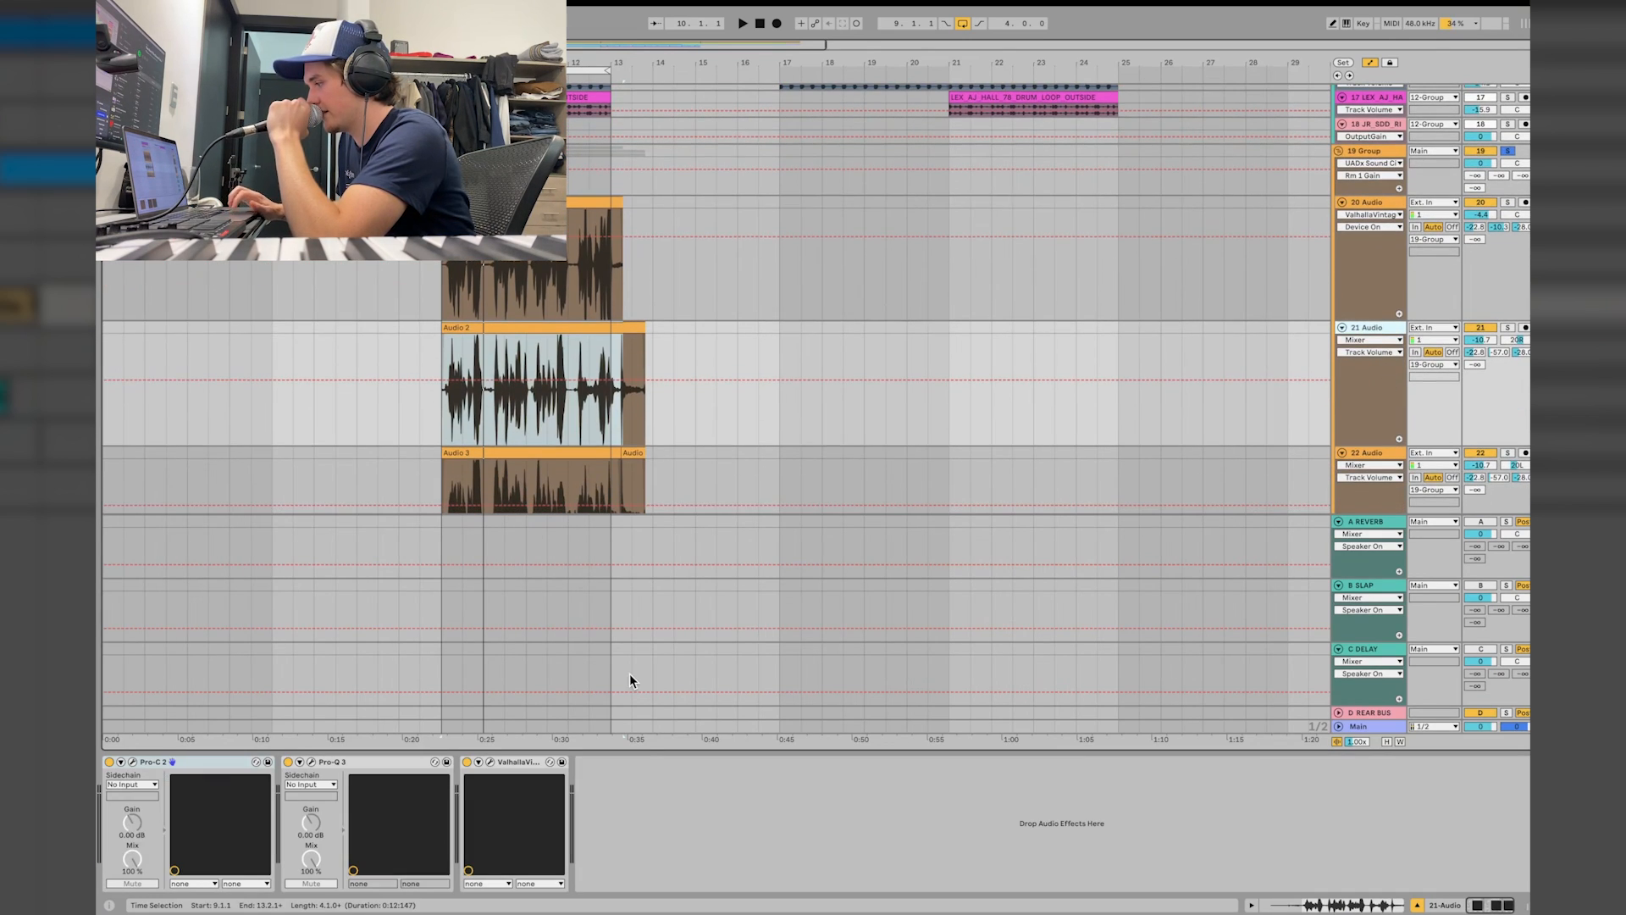
left_click(1358, 457)
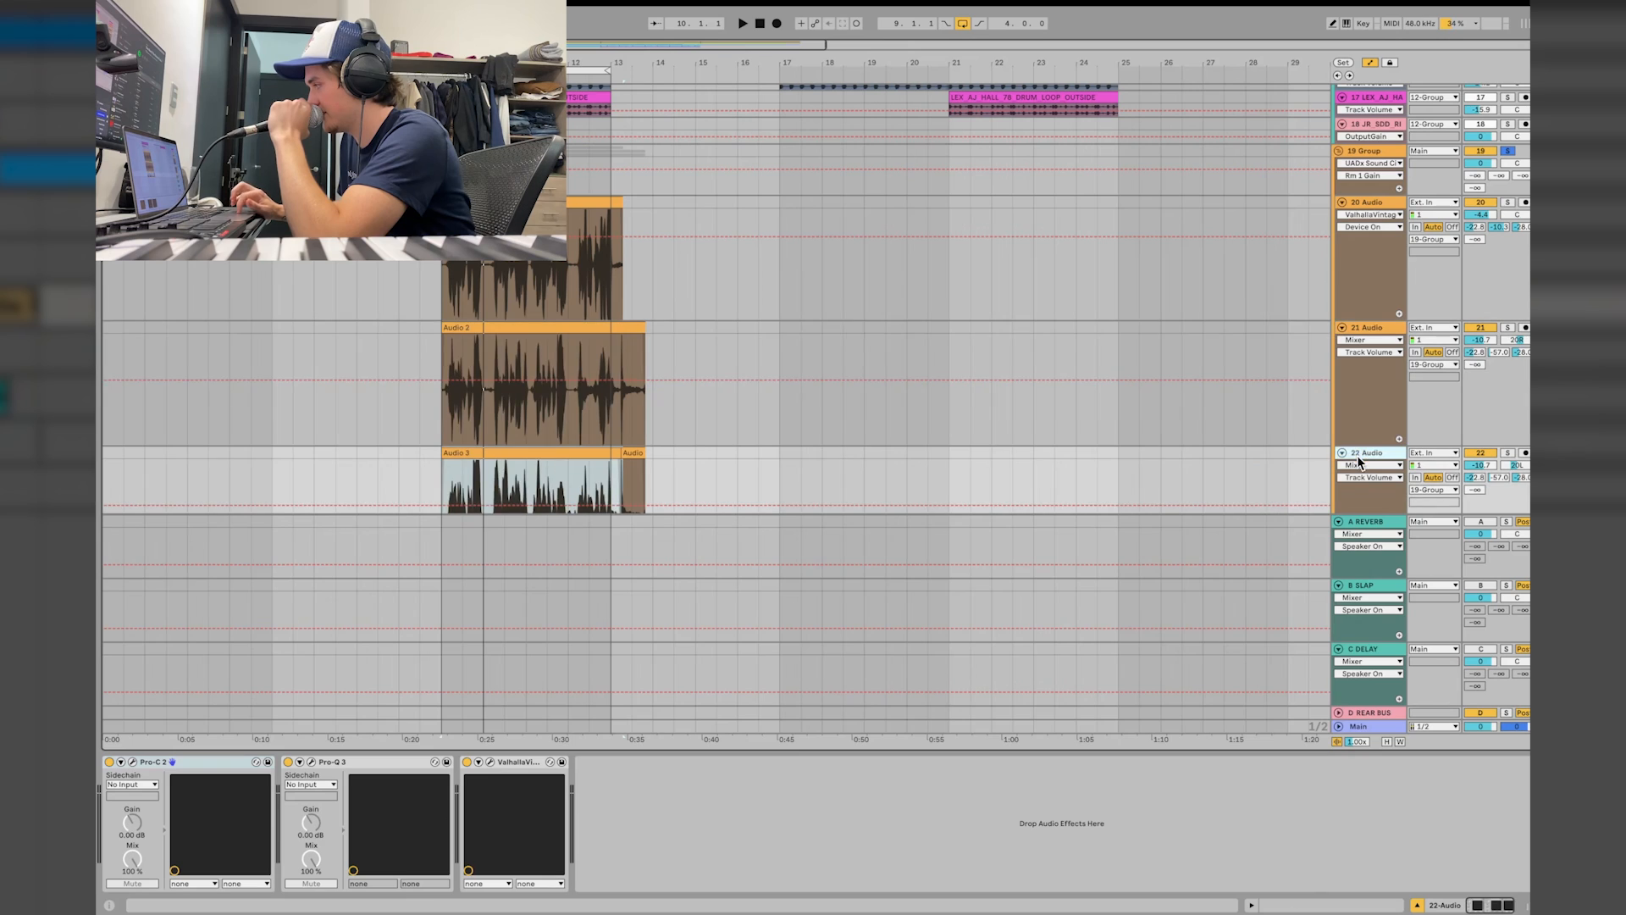
scroll(1522, 322, "down", 1)
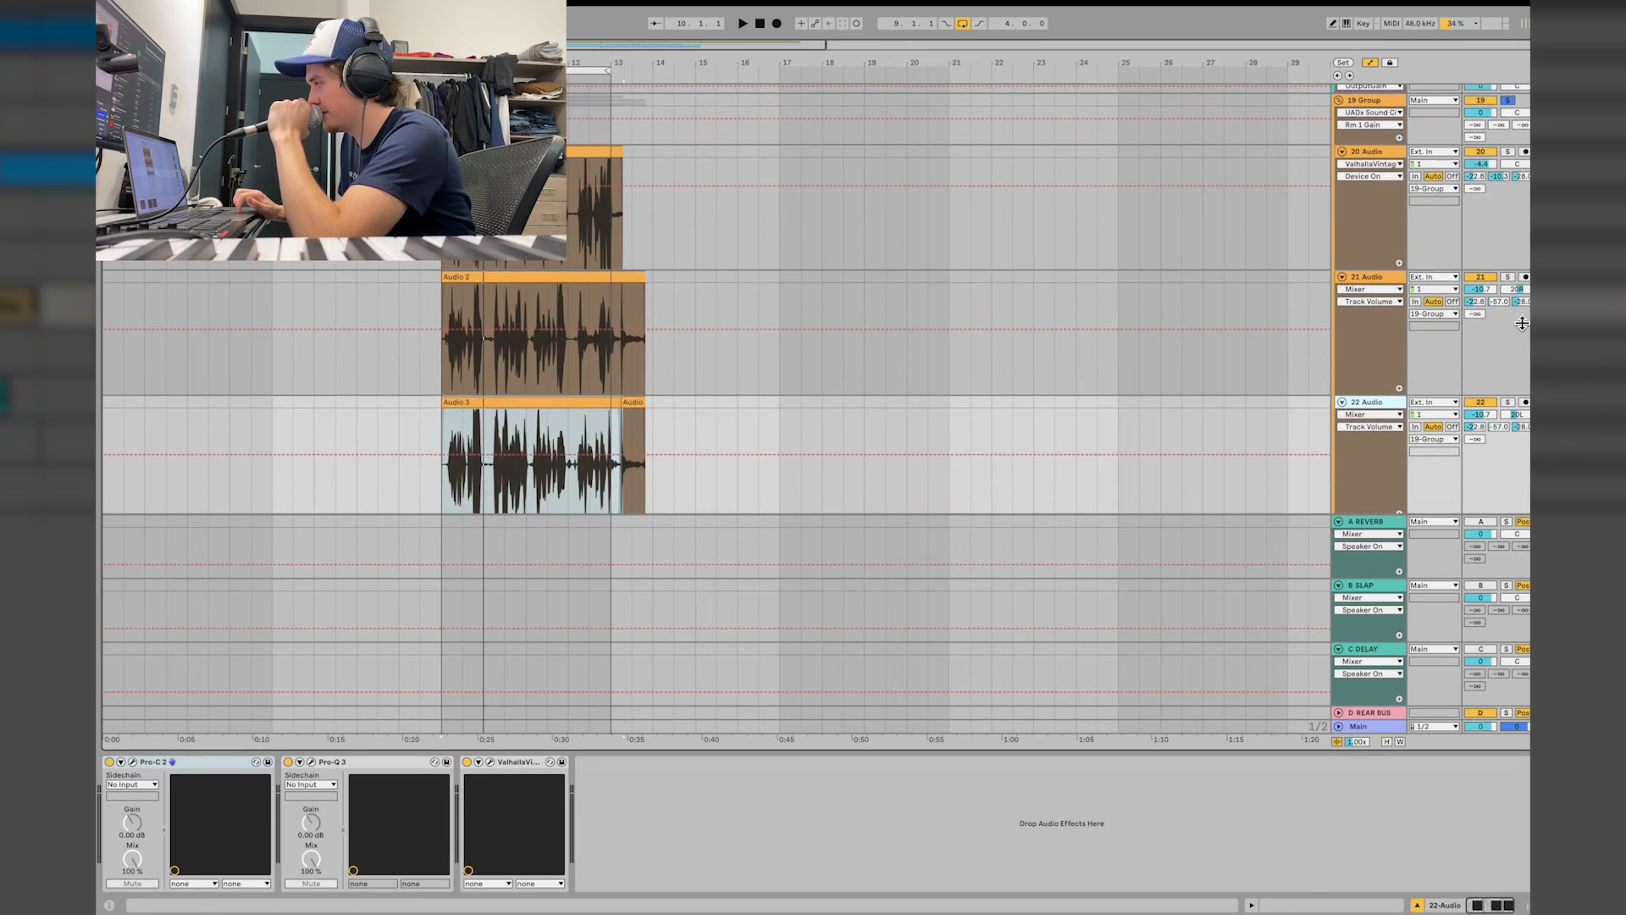
scroll(1502, 412, "up", 2)
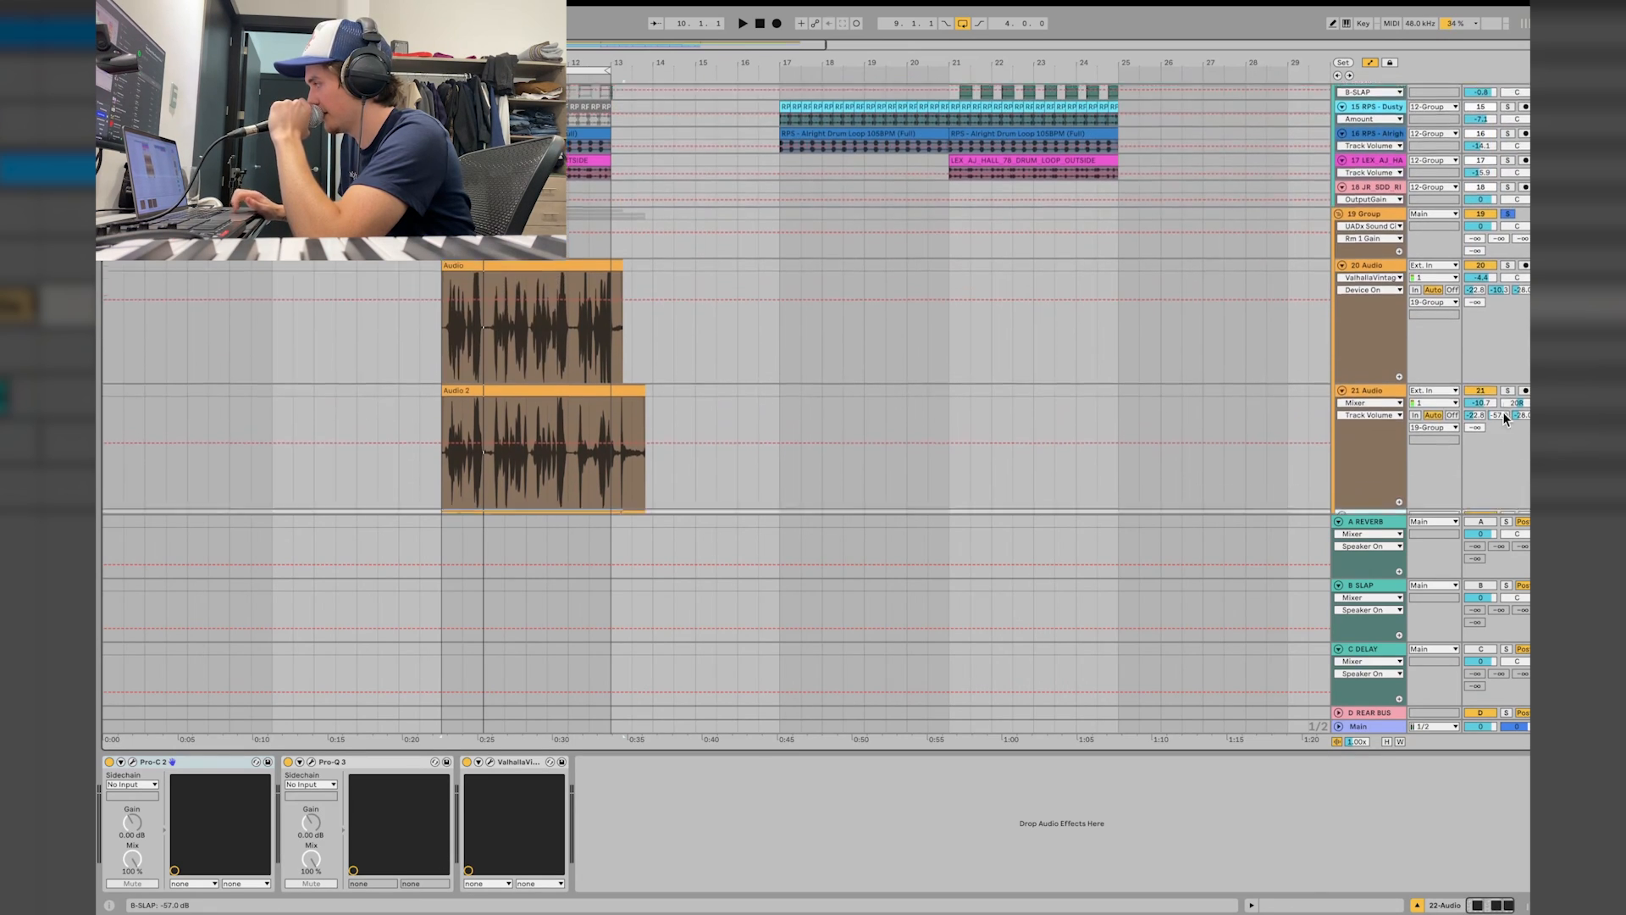
key("space")
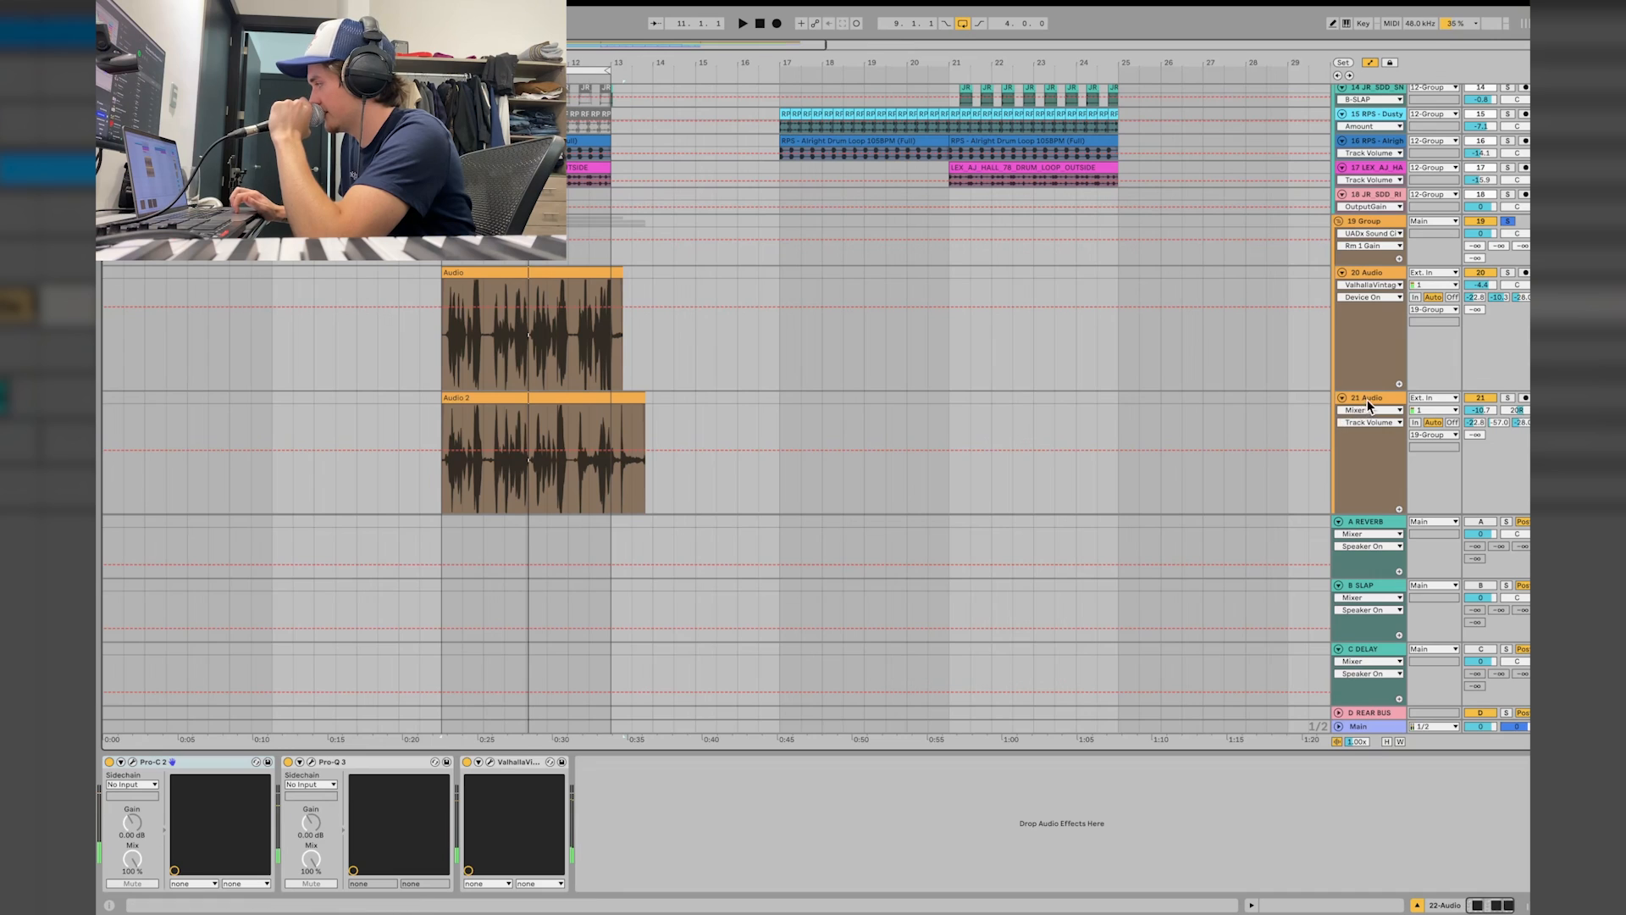
Select the 21 Audio and 22 Audio tracks together and lower their volume to -15.7 dB during playback
key("ctrl+d")
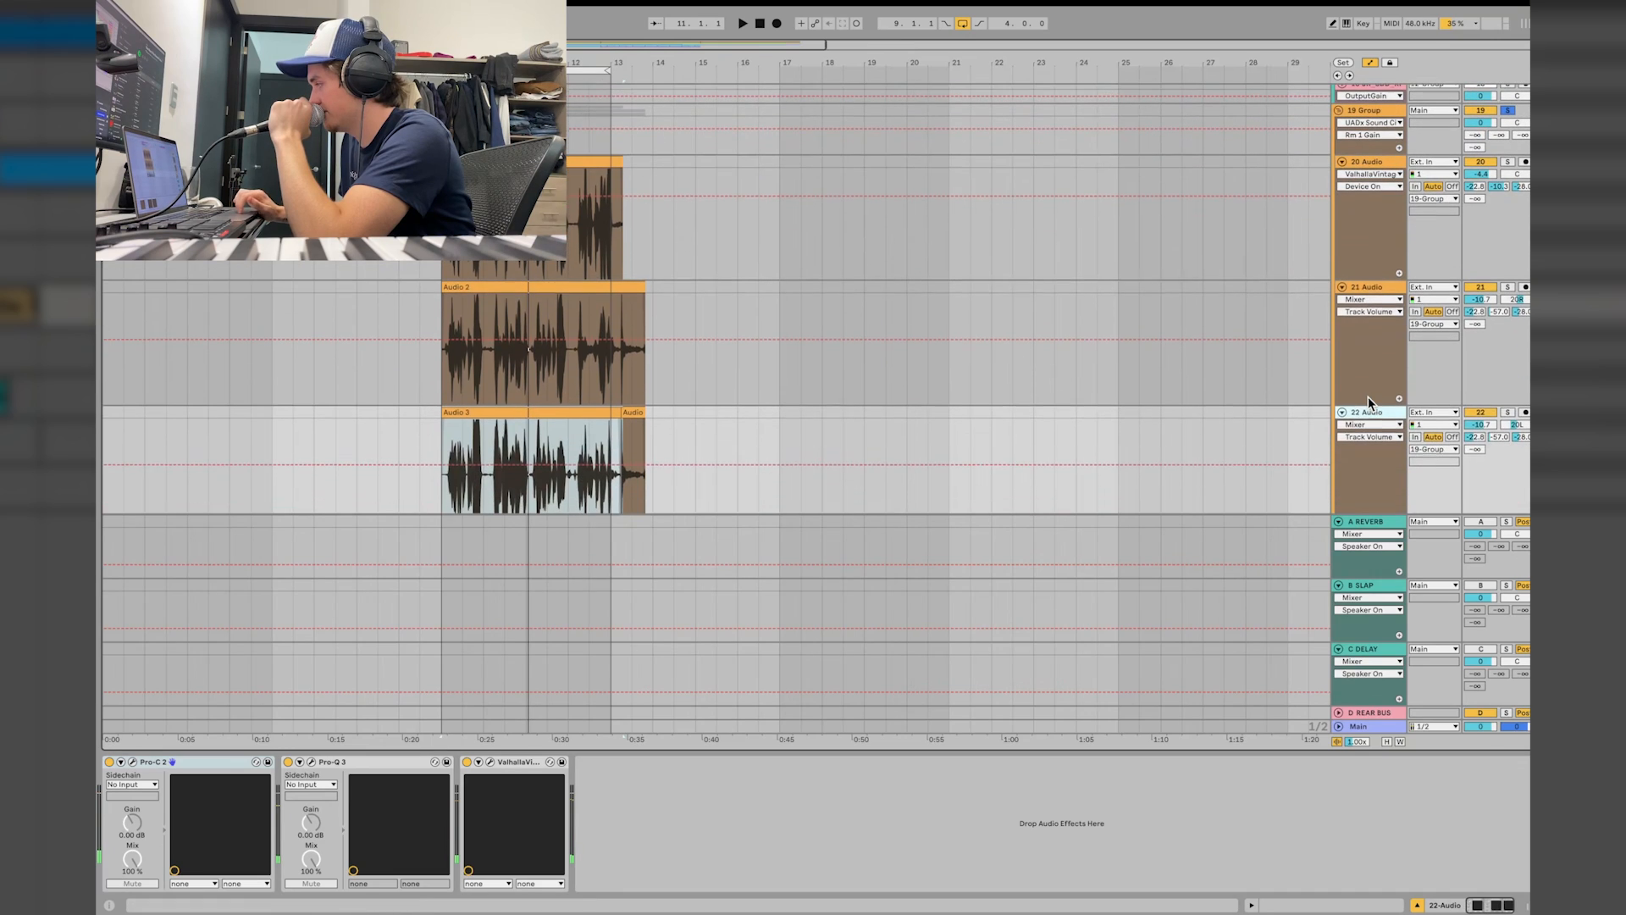
left_click(1360, 283, "shift")
key("space")
left_click_drag(1481, 298, 1481, 339)
key("space")
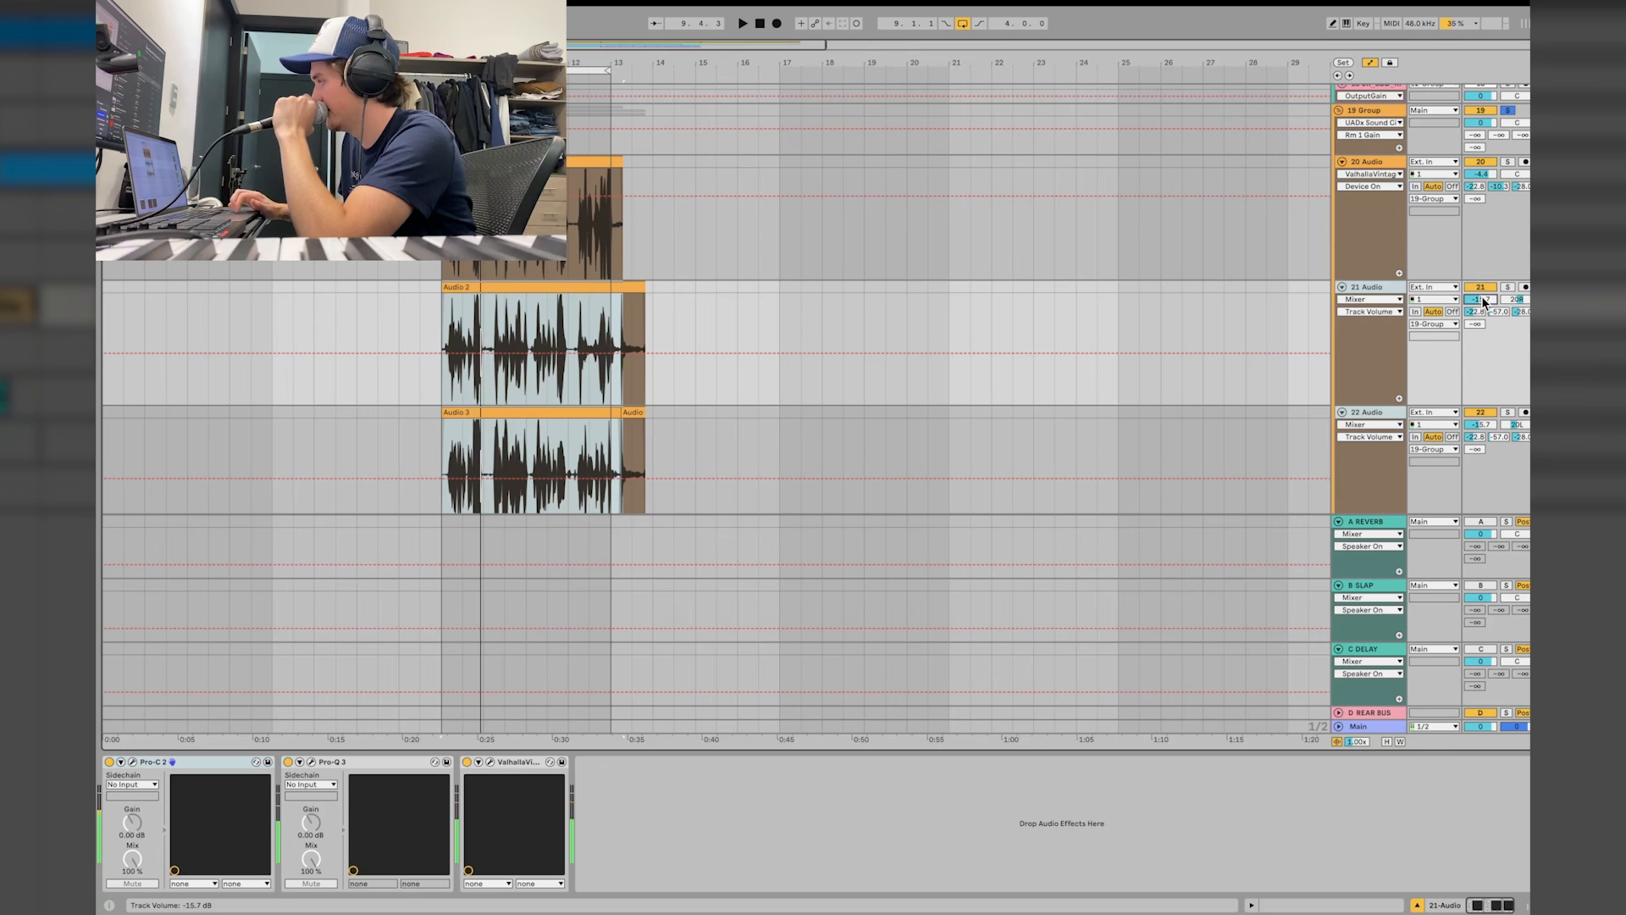
Activate the A REVERB, B SLAP and C DELAY return tracks and play the vocals with the full arrangement
scroll(1481, 296, "up", 2)
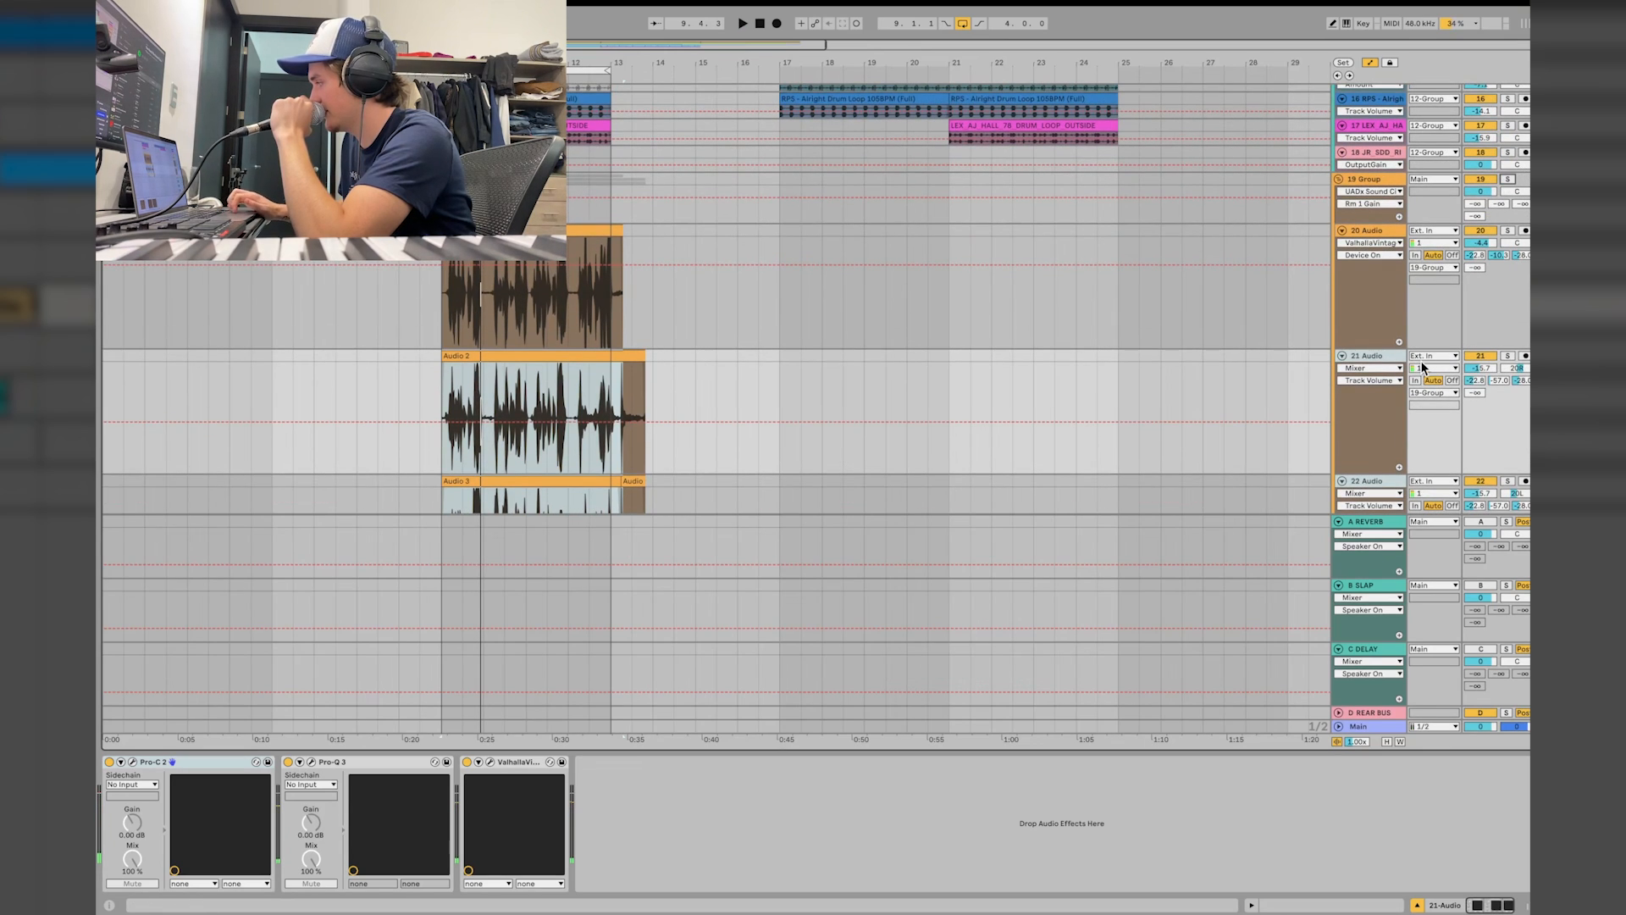
left_click(1481, 523)
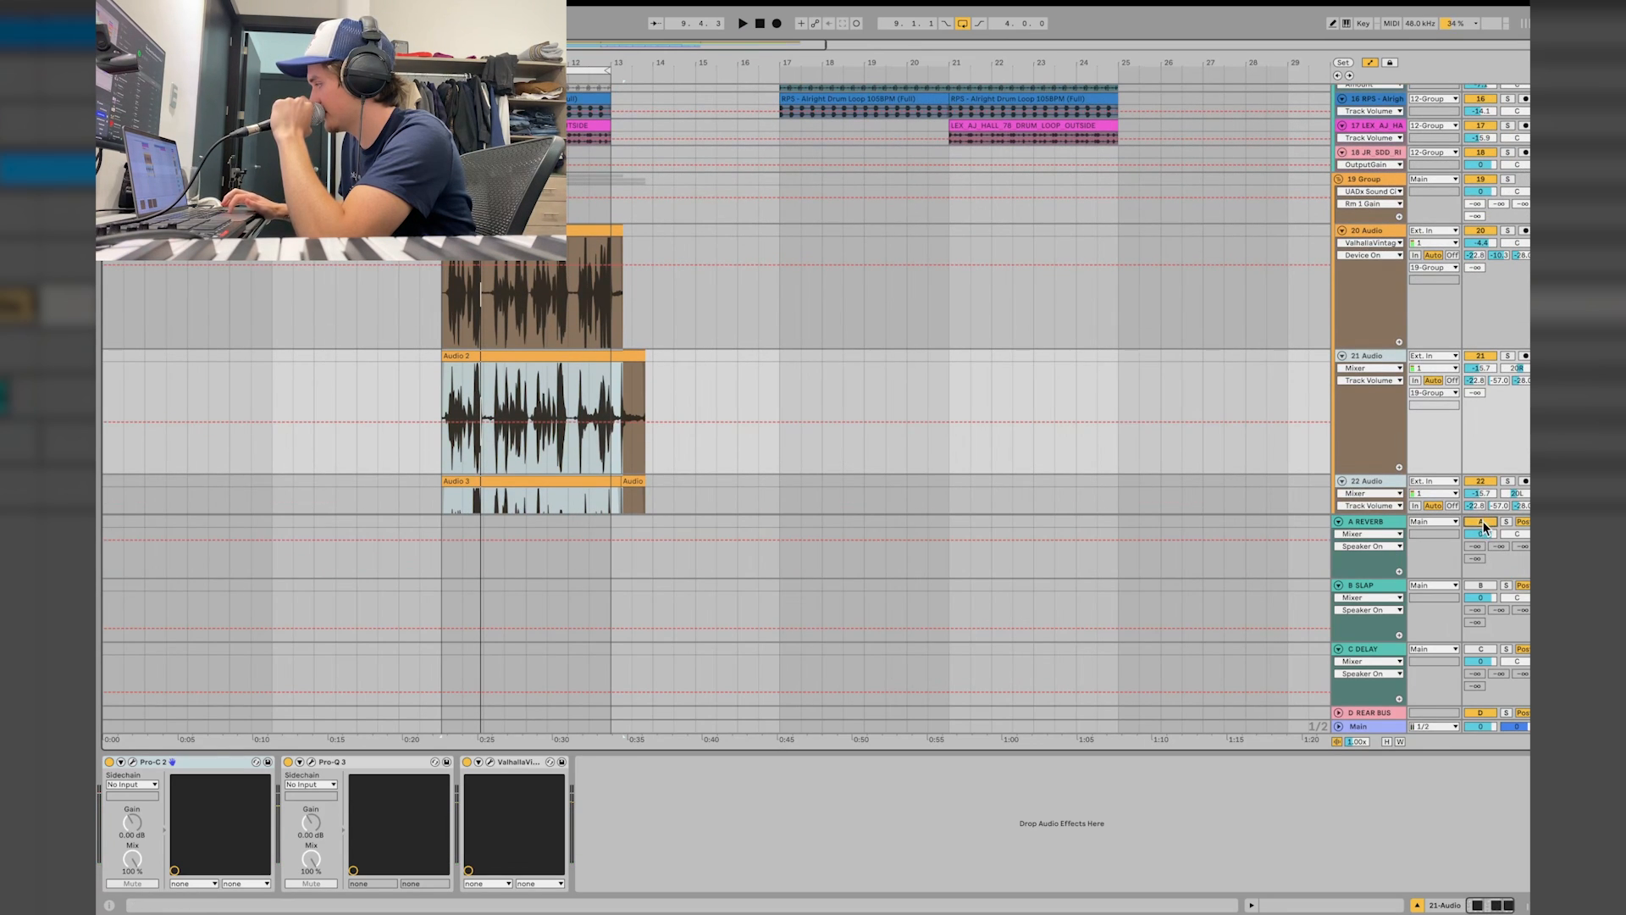
left_click(1482, 586)
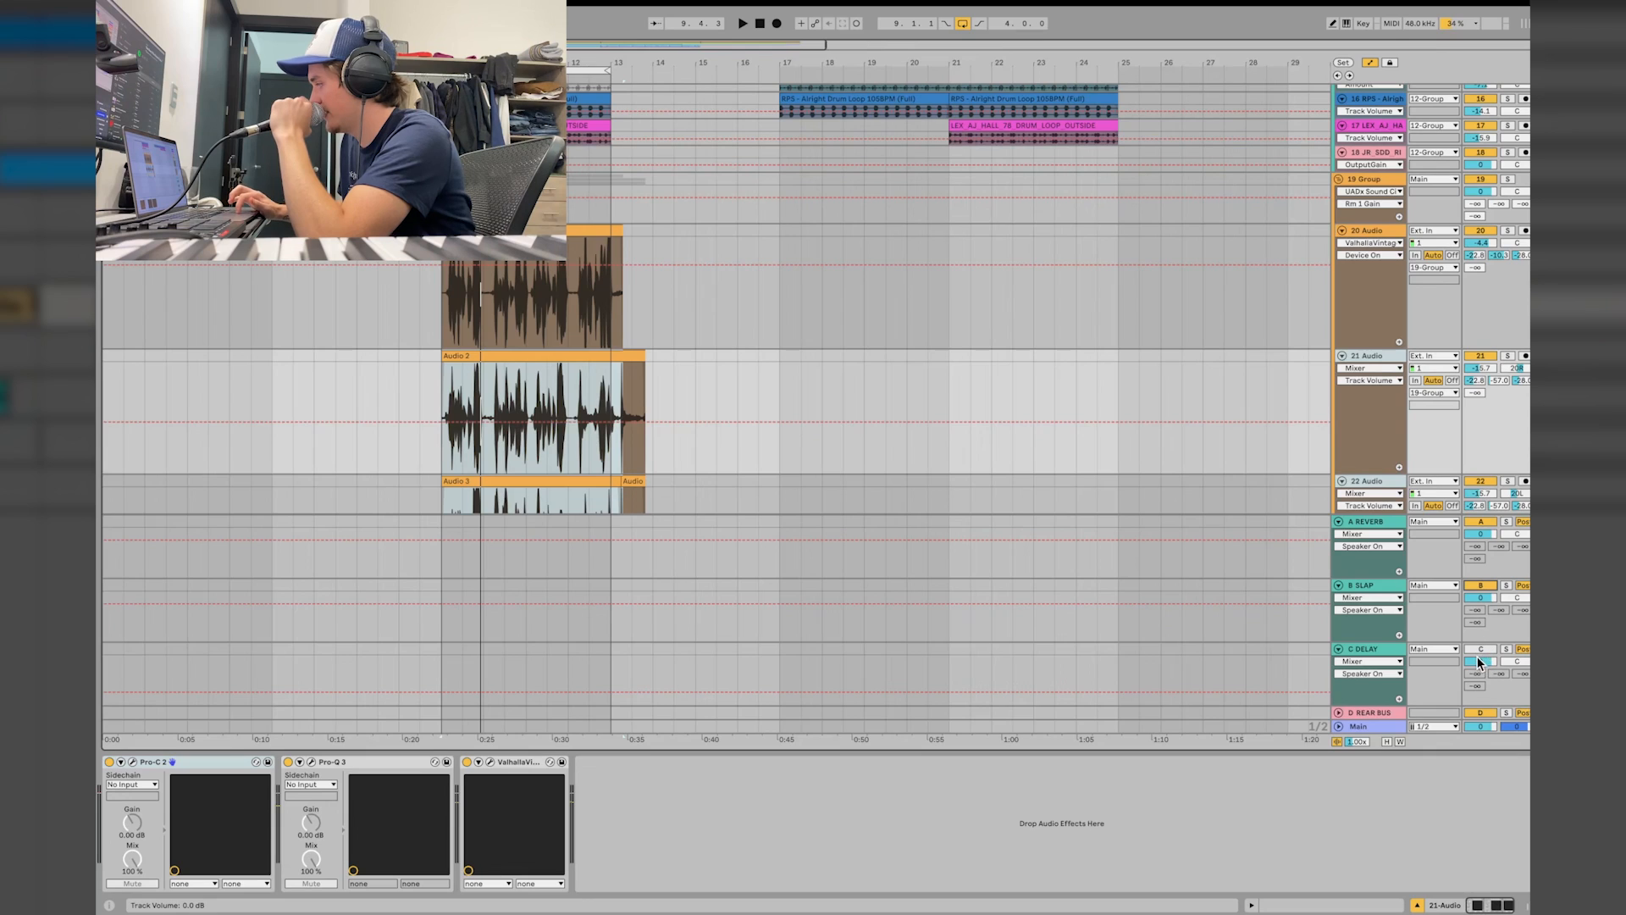
left_click(1481, 650)
key("space")
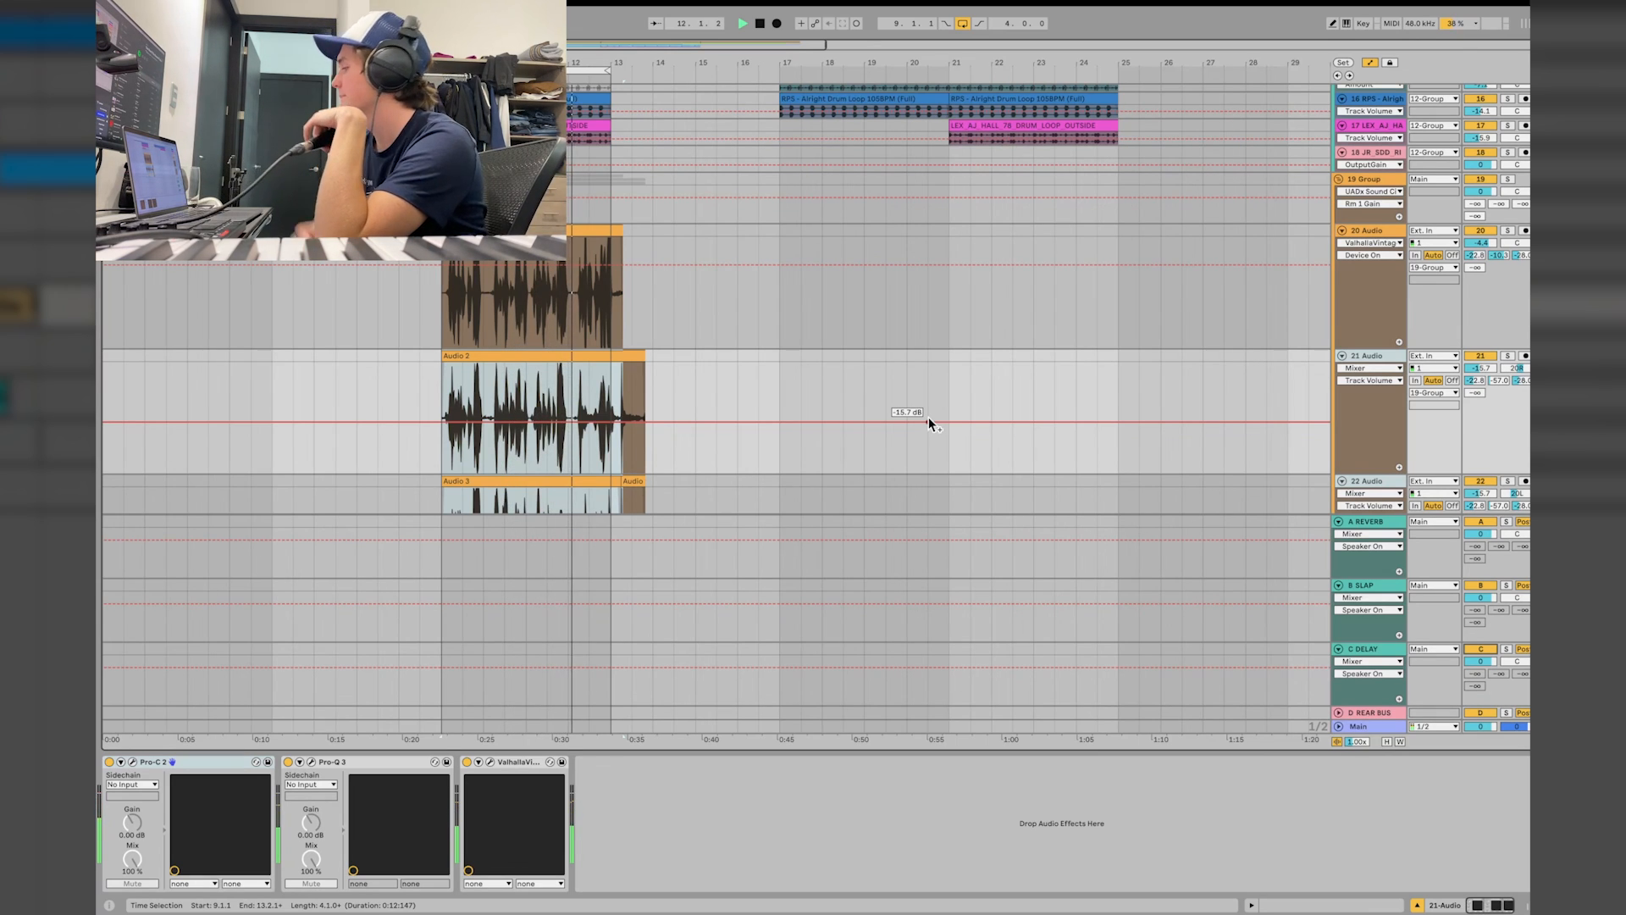
scroll(754, 398, "up", 3)
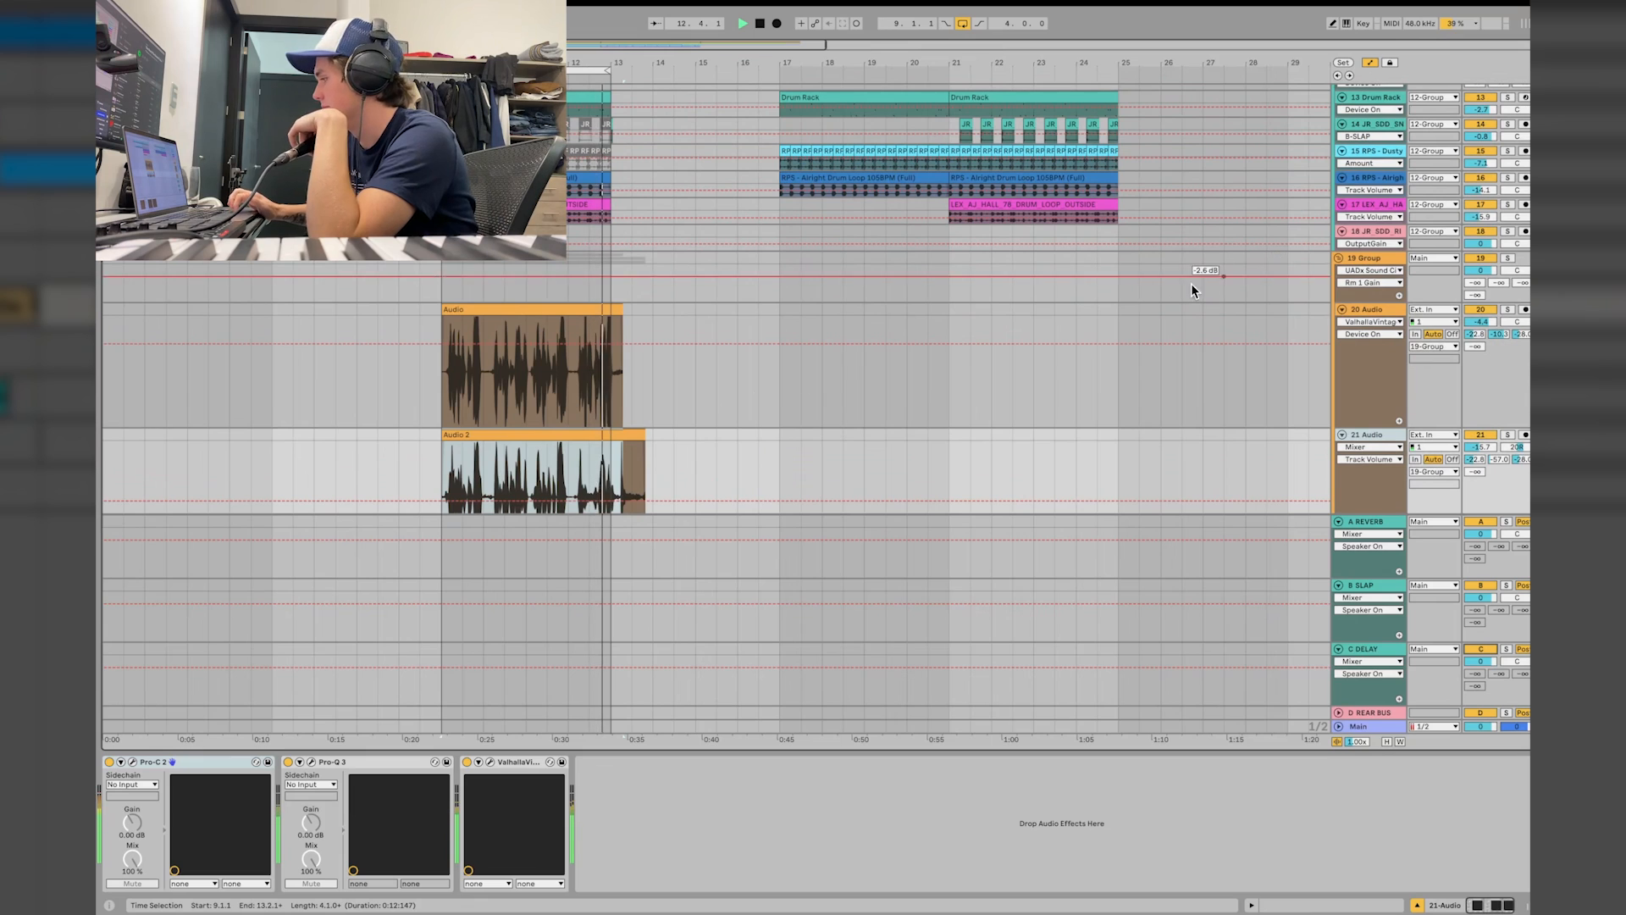
key("ctrl+d")
key("space")
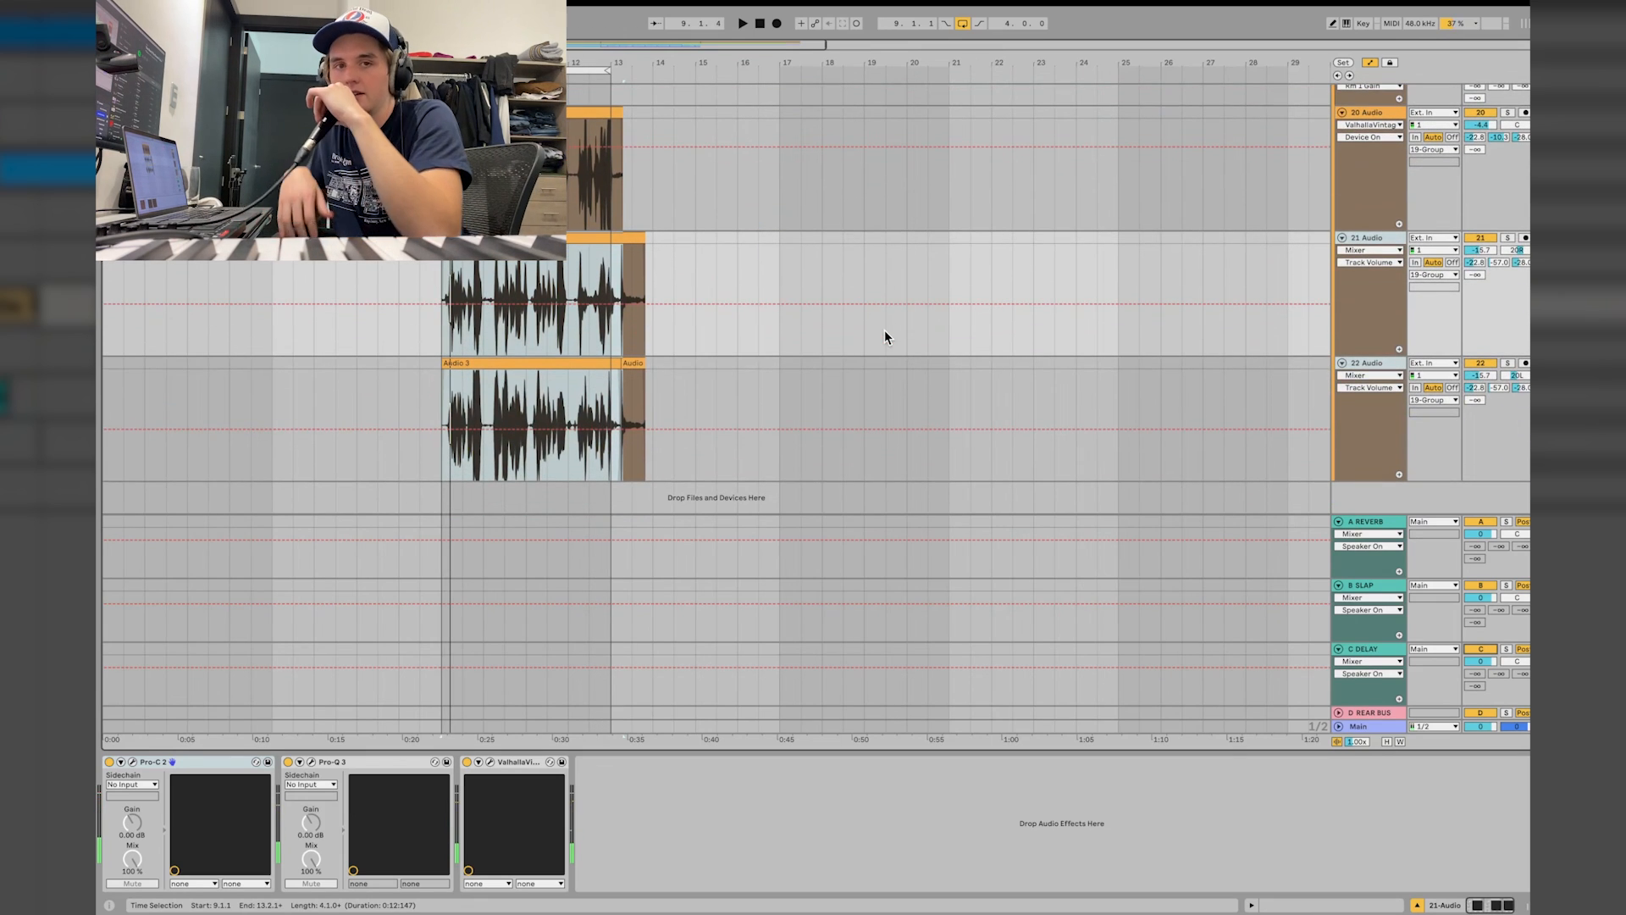
Collapse 8 Group and 12 Group in the arrangement
scroll(884, 332, "right", 1)
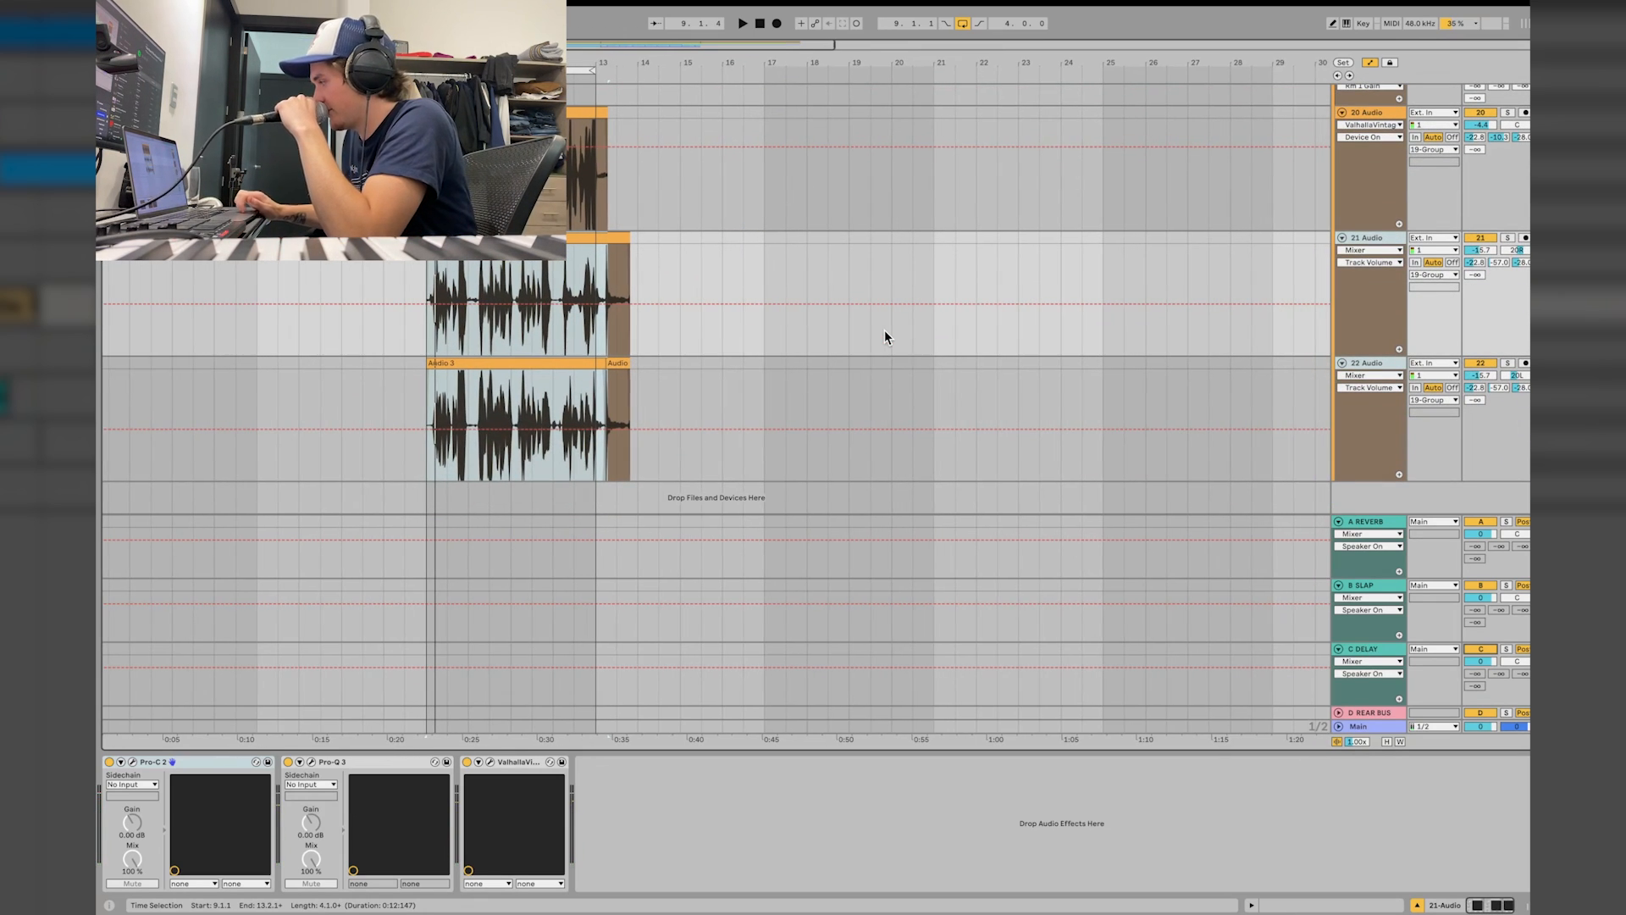
scroll(884, 332, "up", 15)
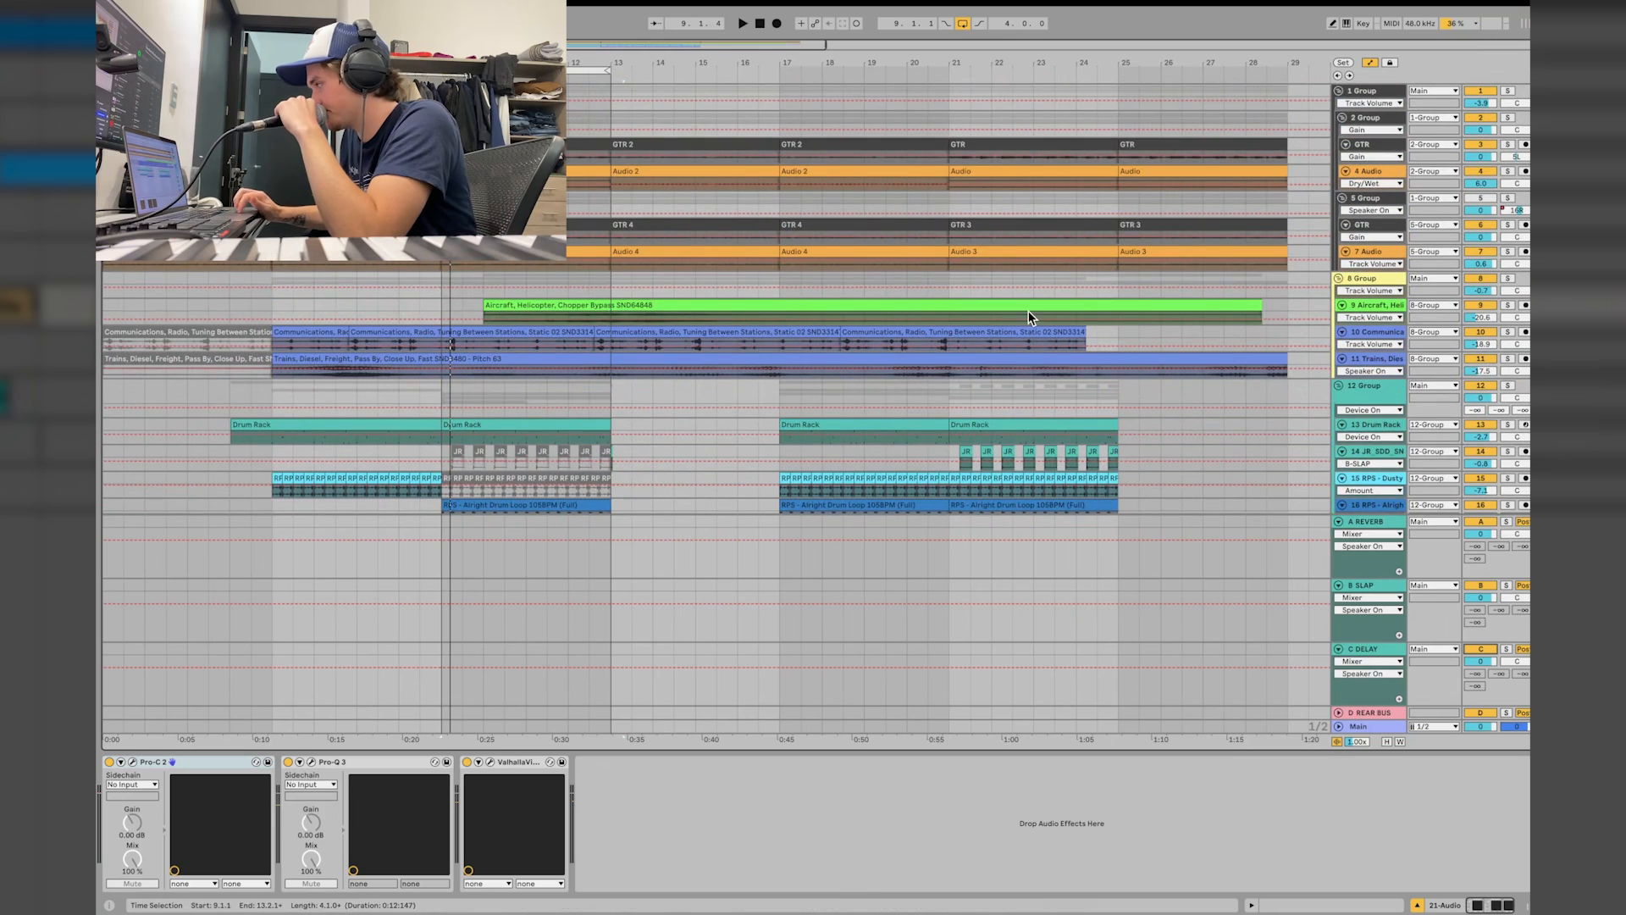
left_click(1338, 278)
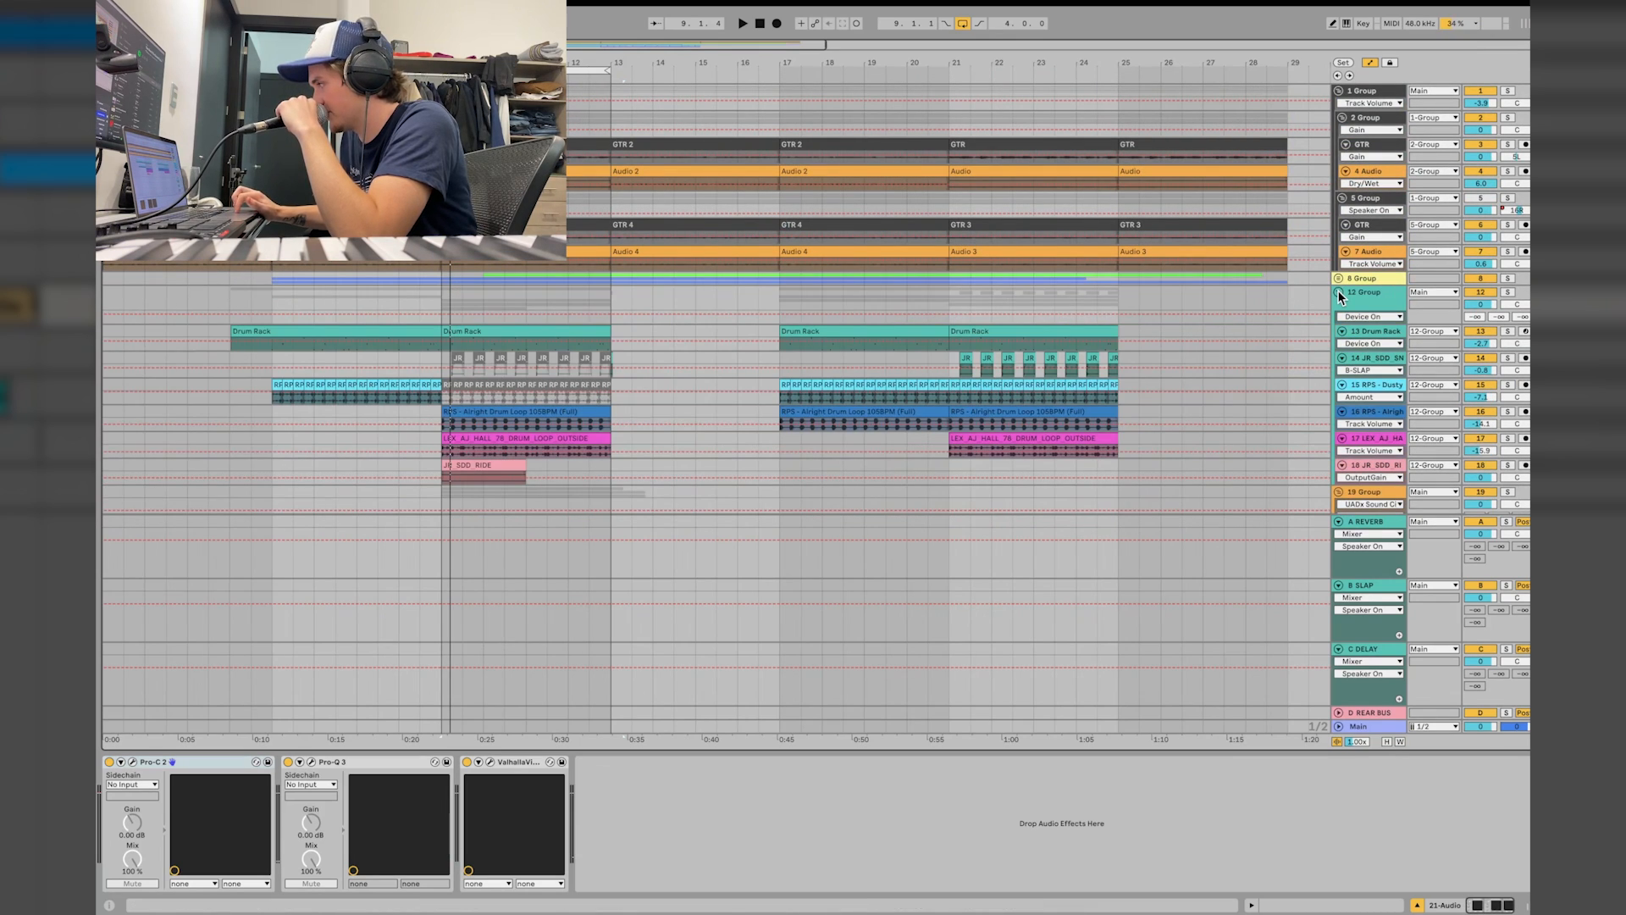
left_click(1338, 292)
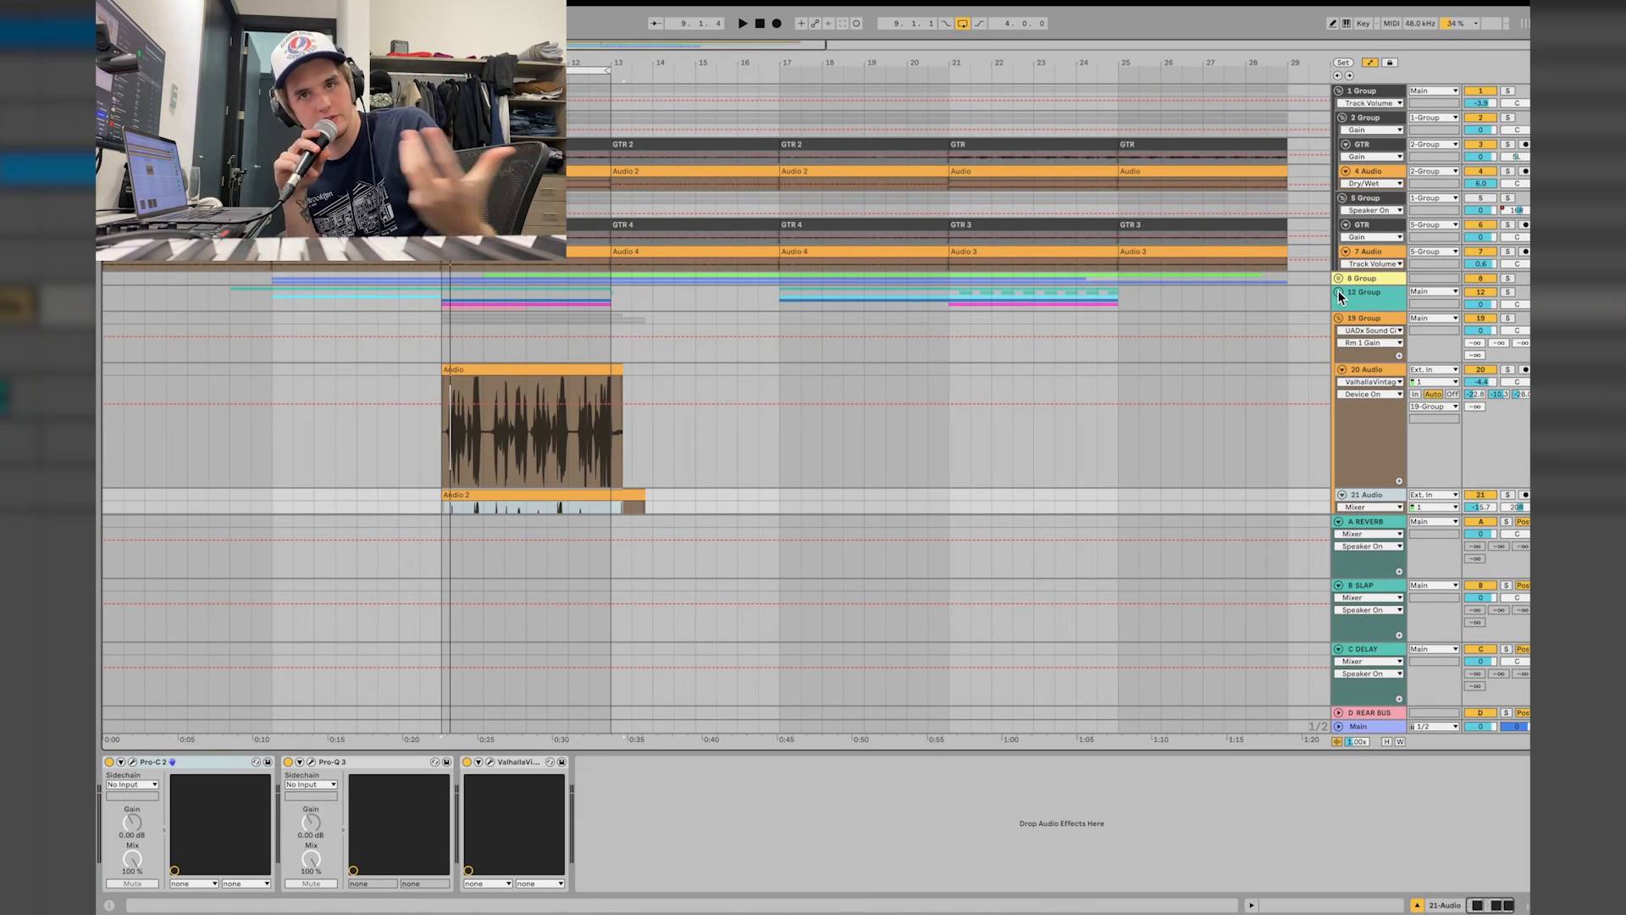